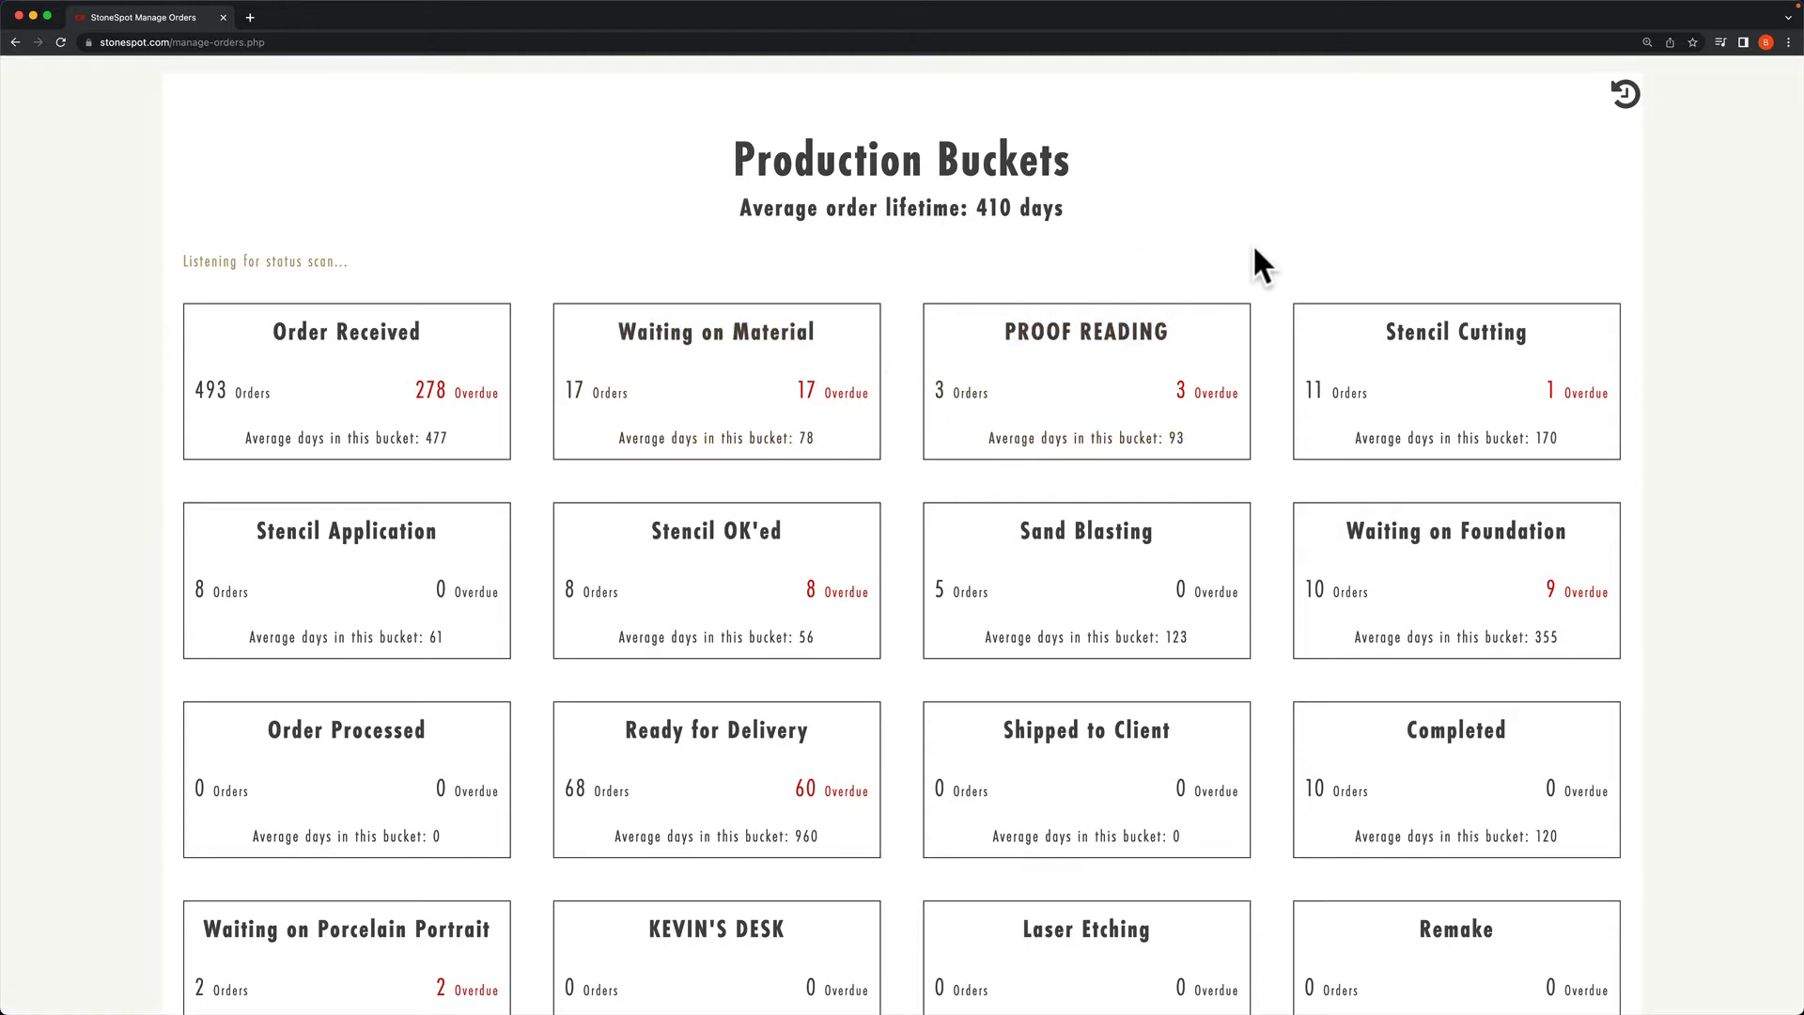
Step: Open the Production Buckets page under Admin > StoneSpot Settings
scroll(1254, 263, "up", 15)
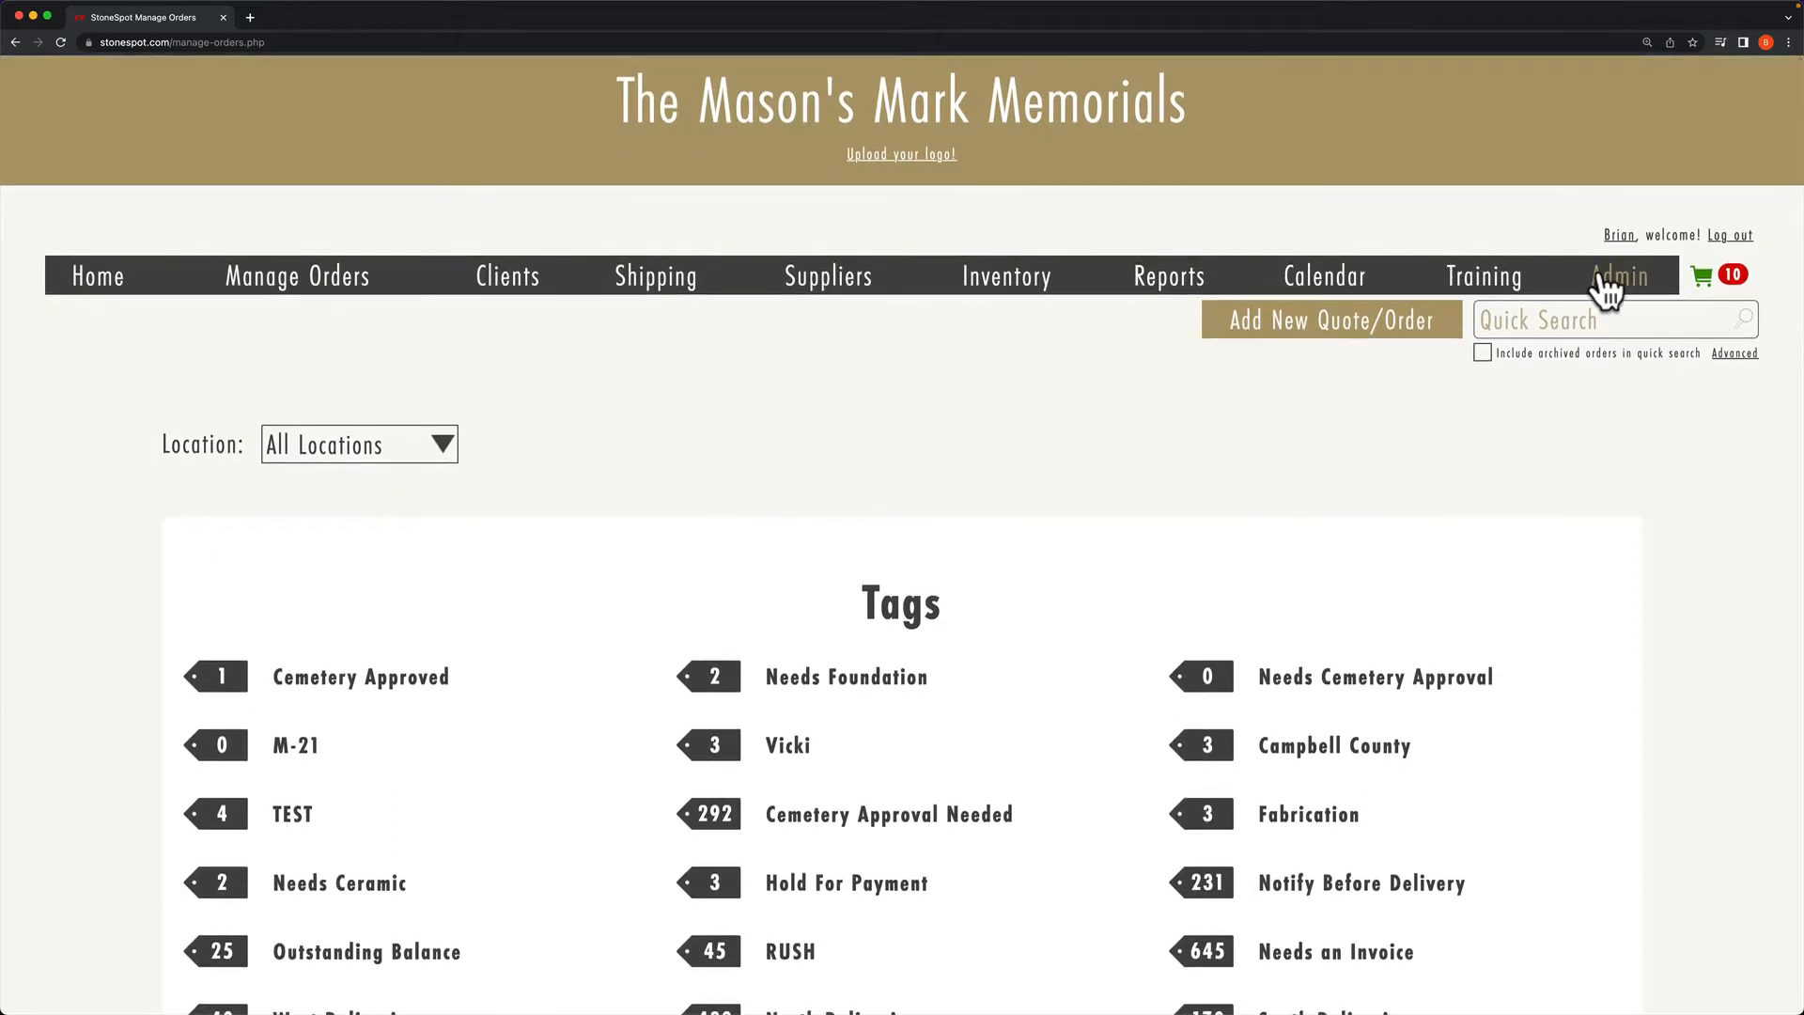
left_click(1615, 283)
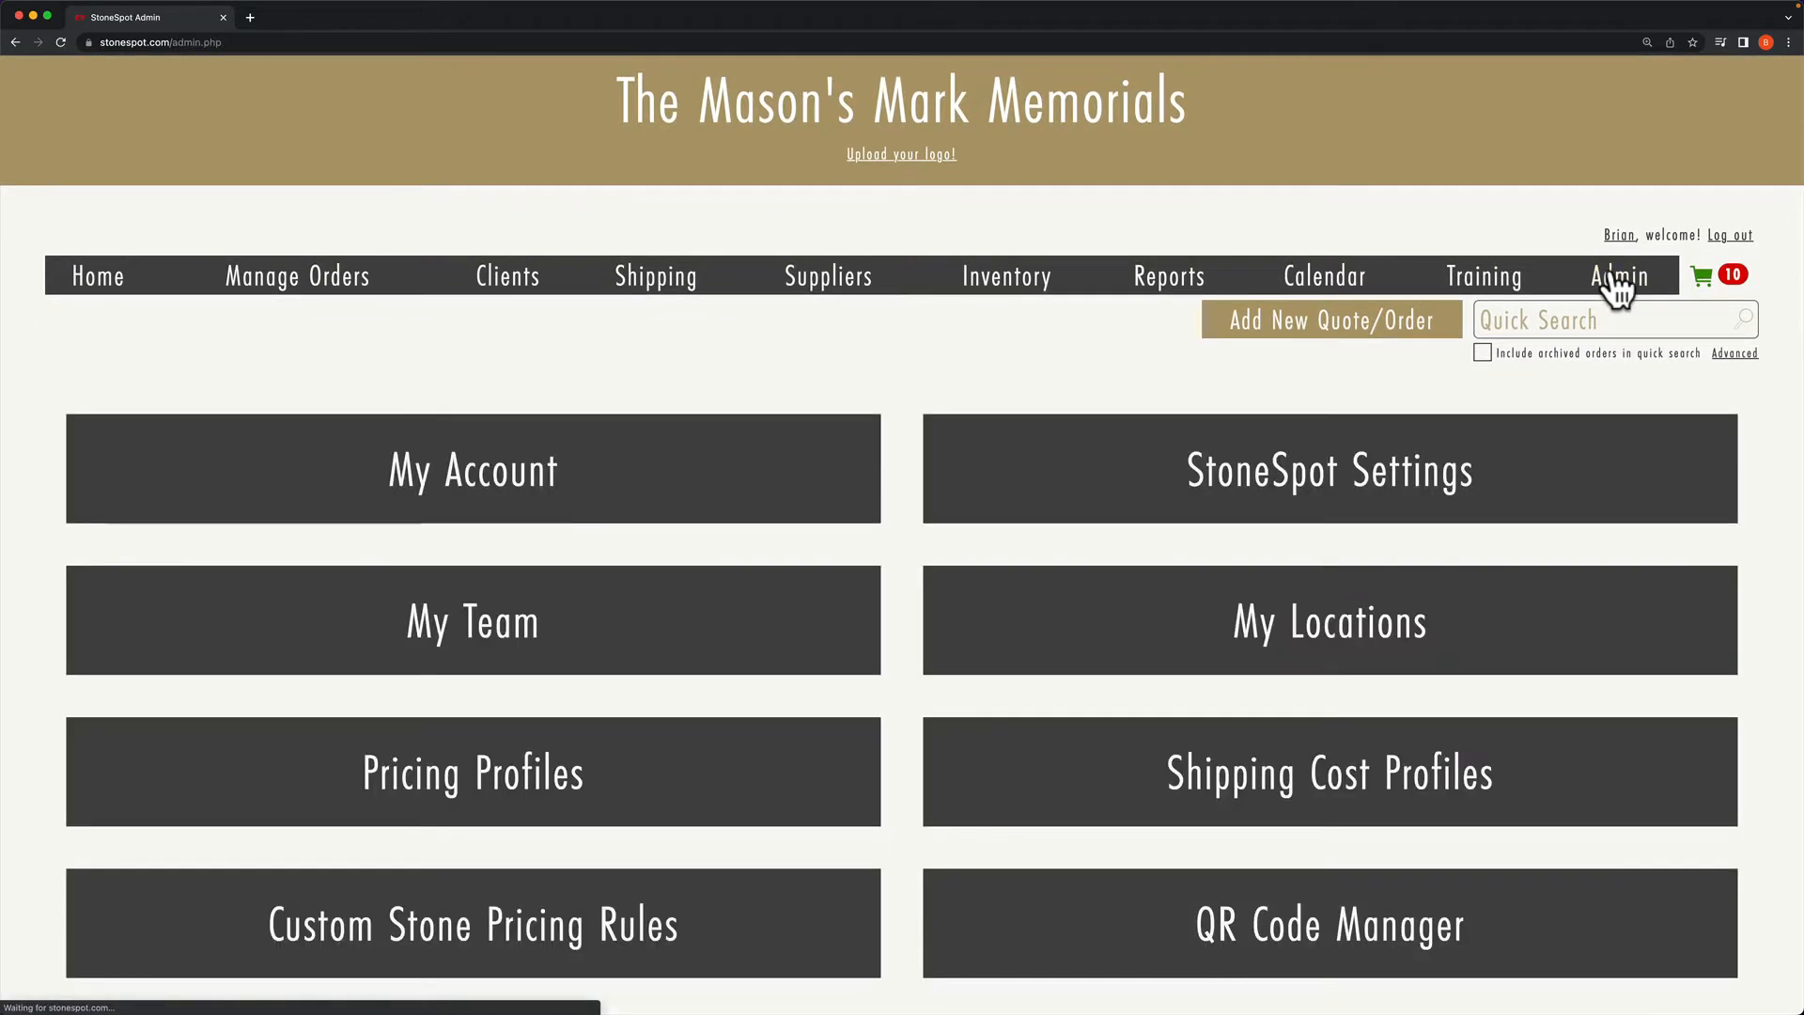
left_click(1473, 495)
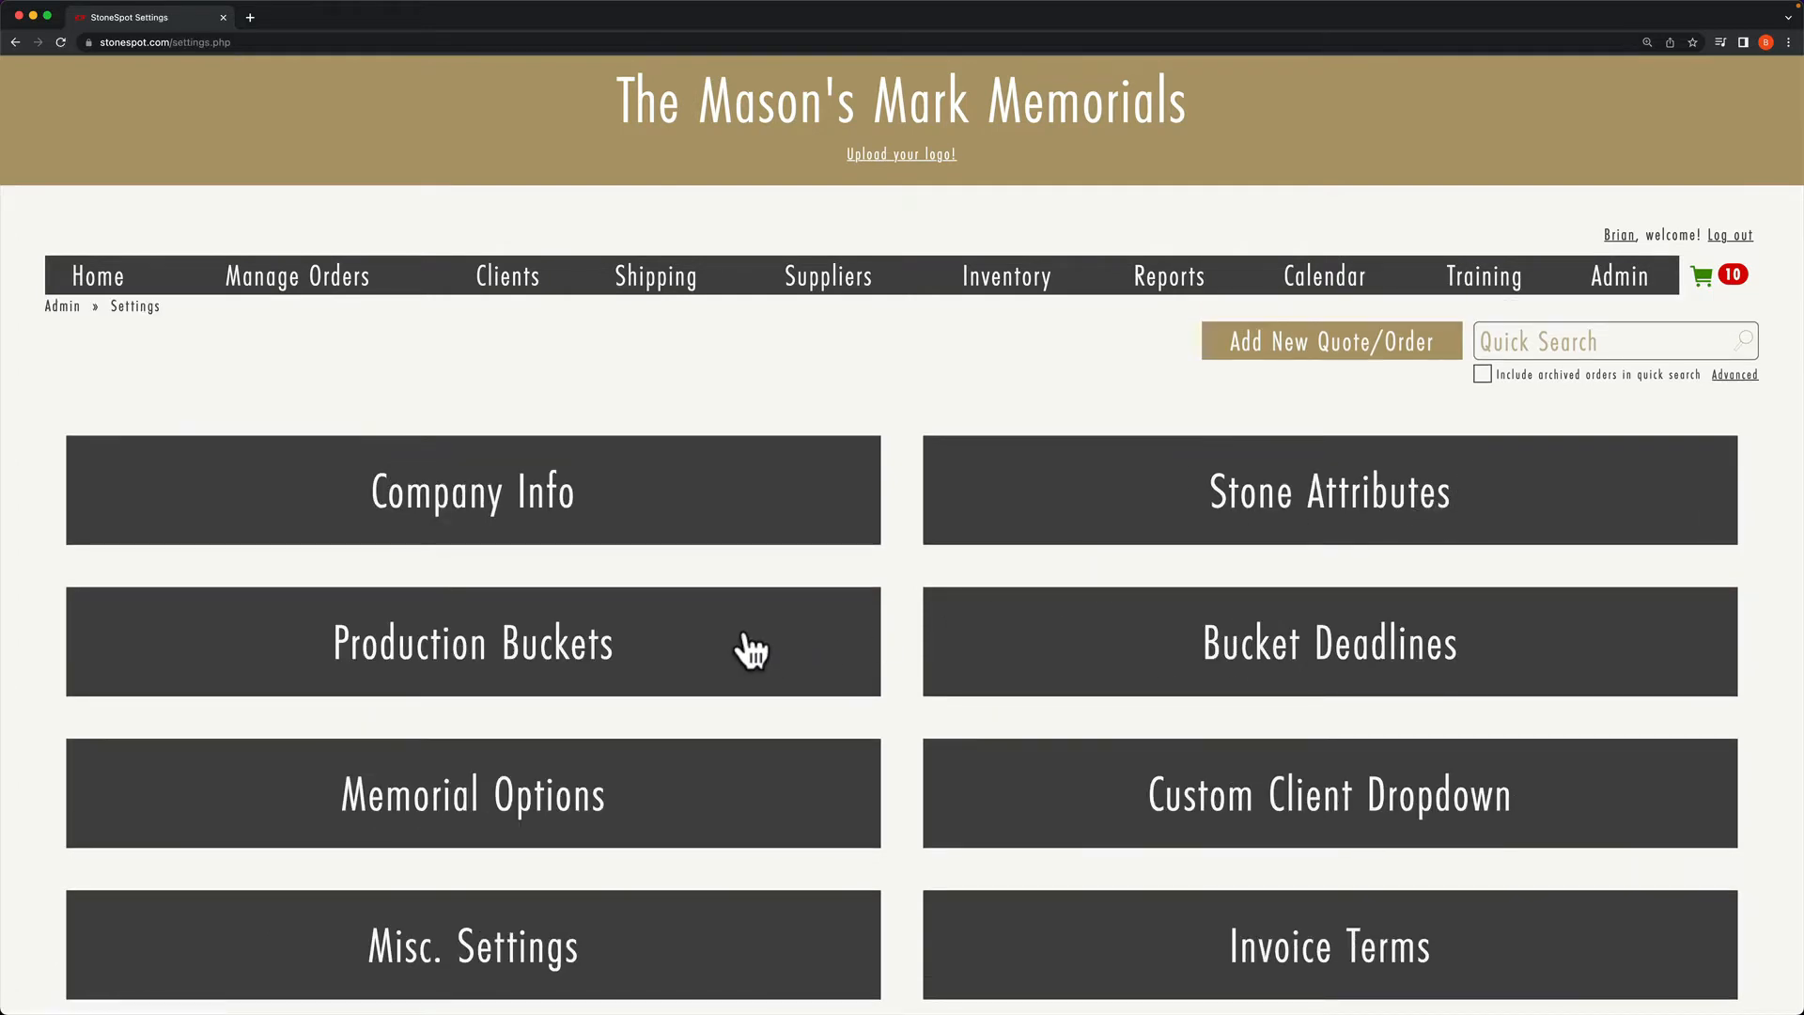
left_click(750, 652)
Step: Delete the Order Processed bucket and confirm the removal
scroll(752, 662, "down", 5)
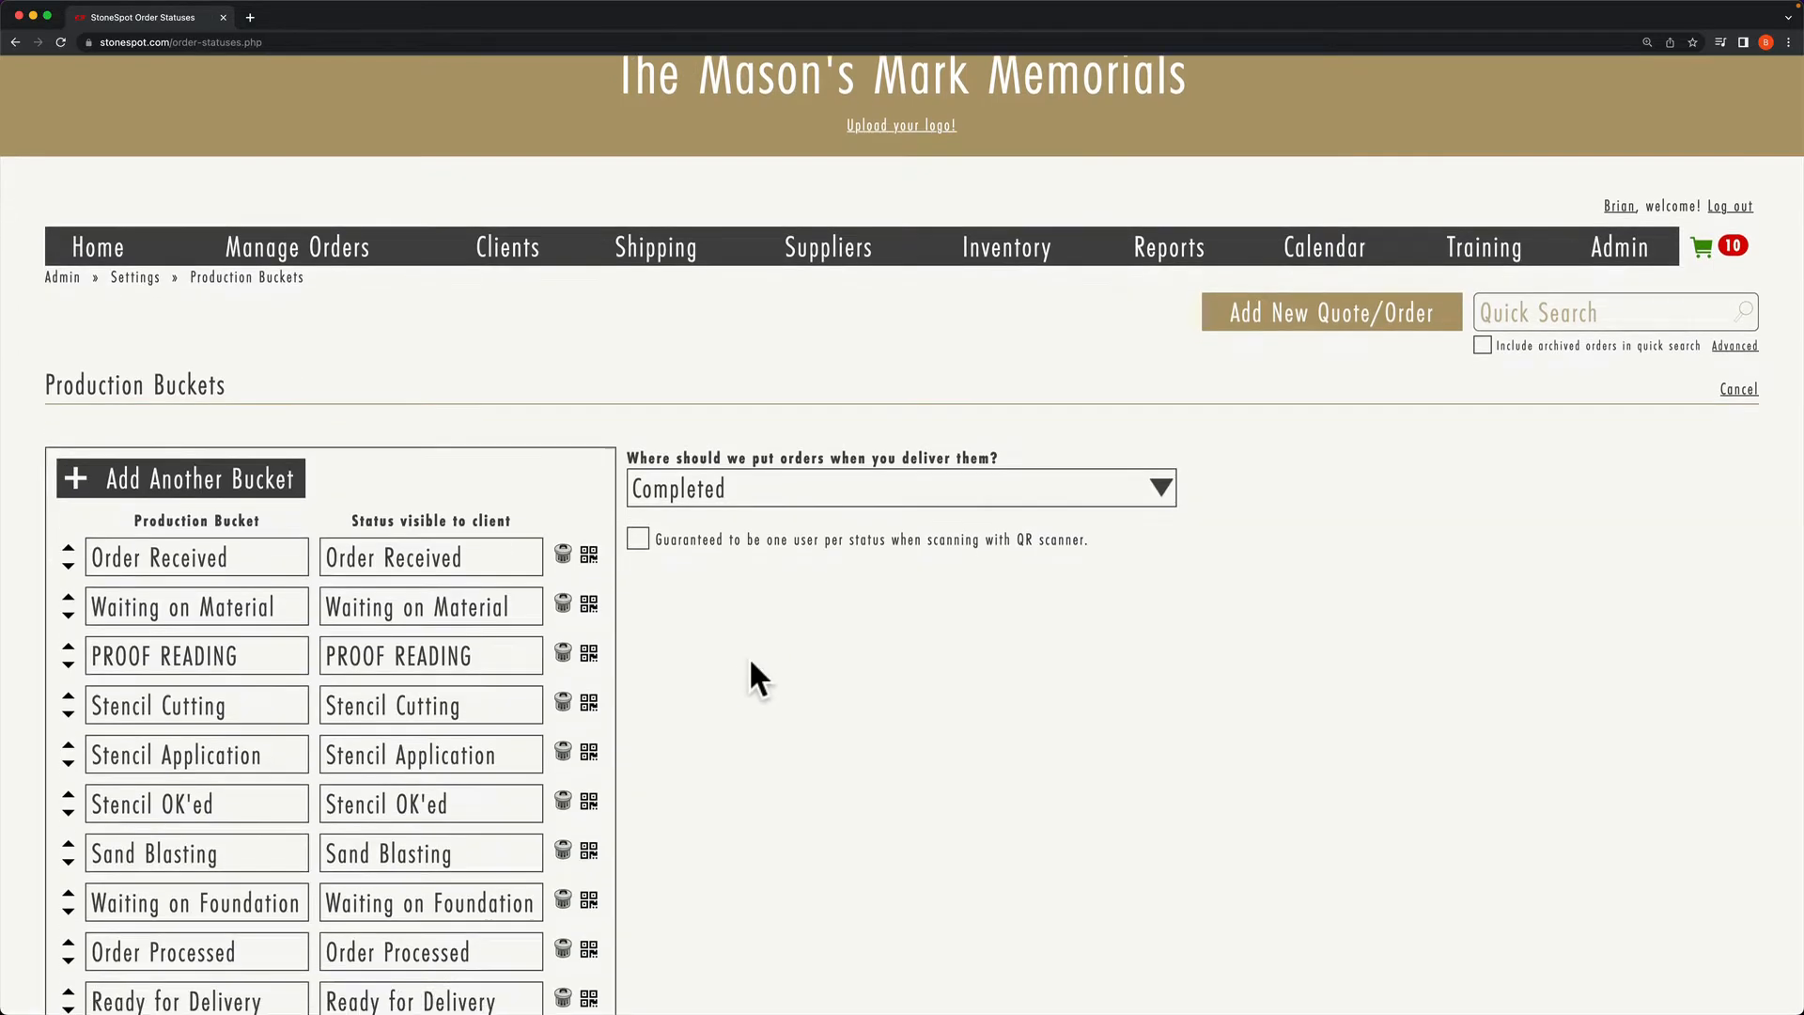
scroll(751, 662, "down", 1)
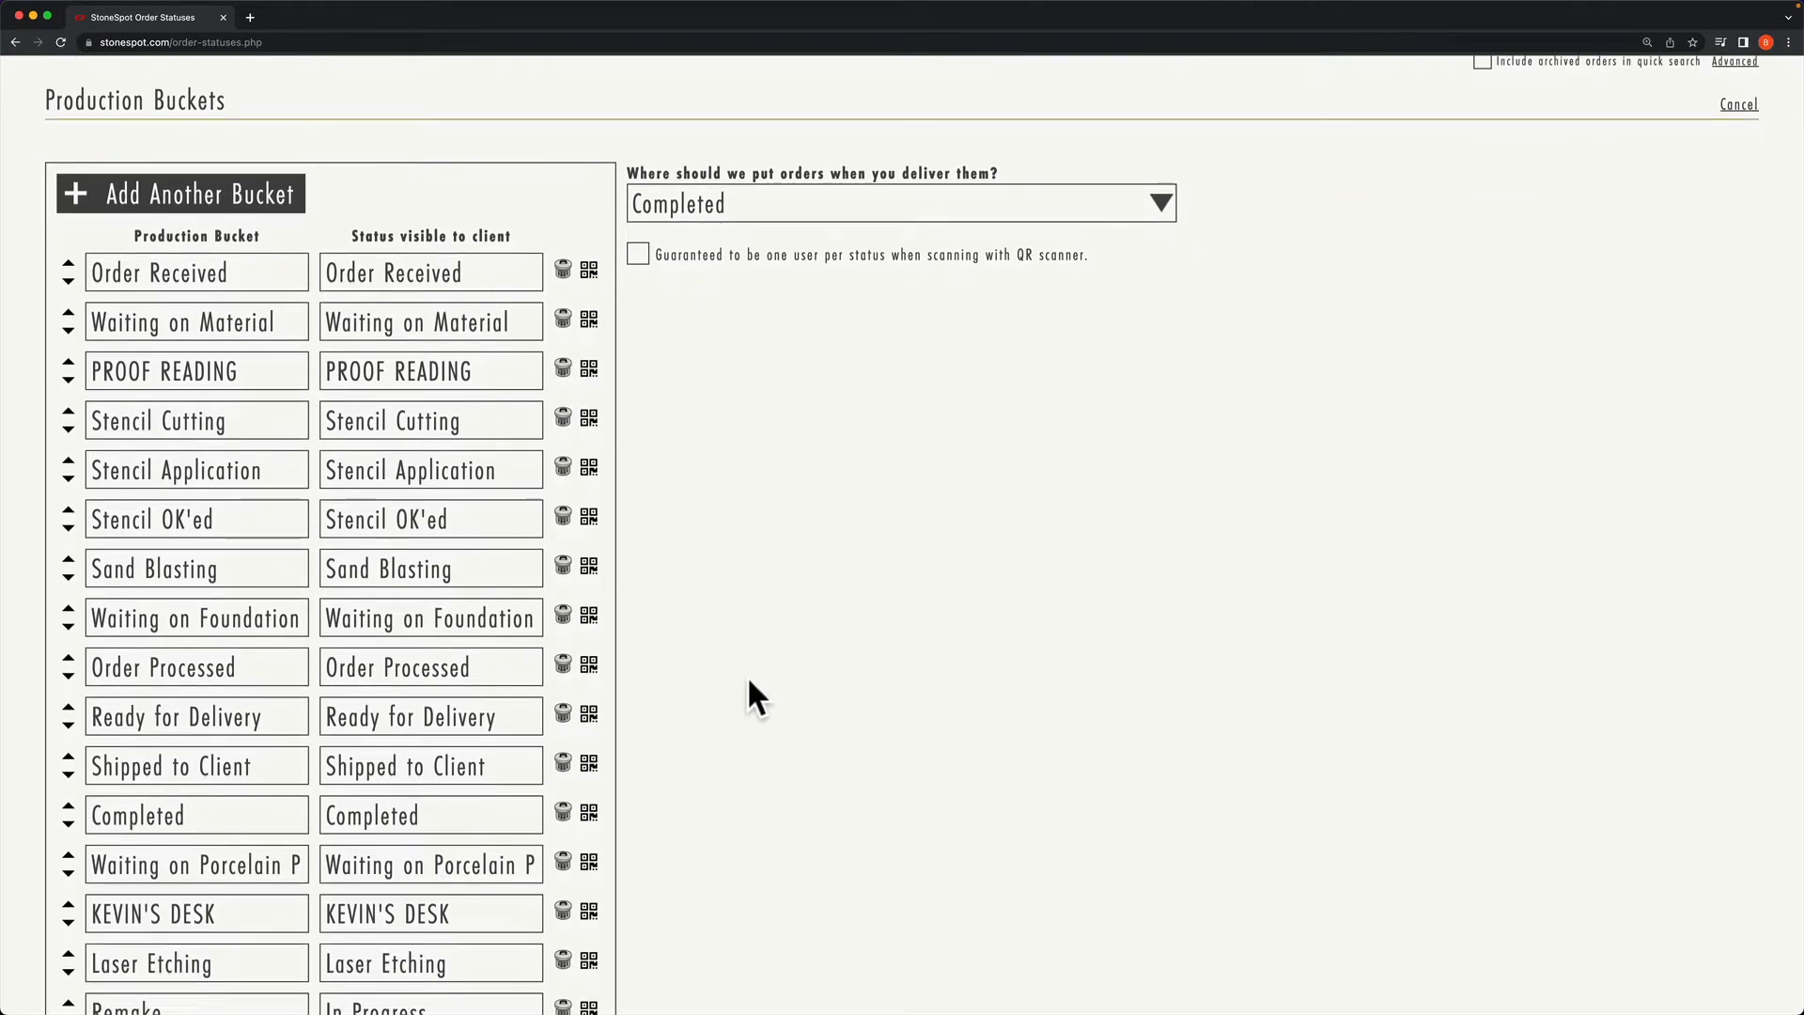
scroll(750, 678, "down", 3)
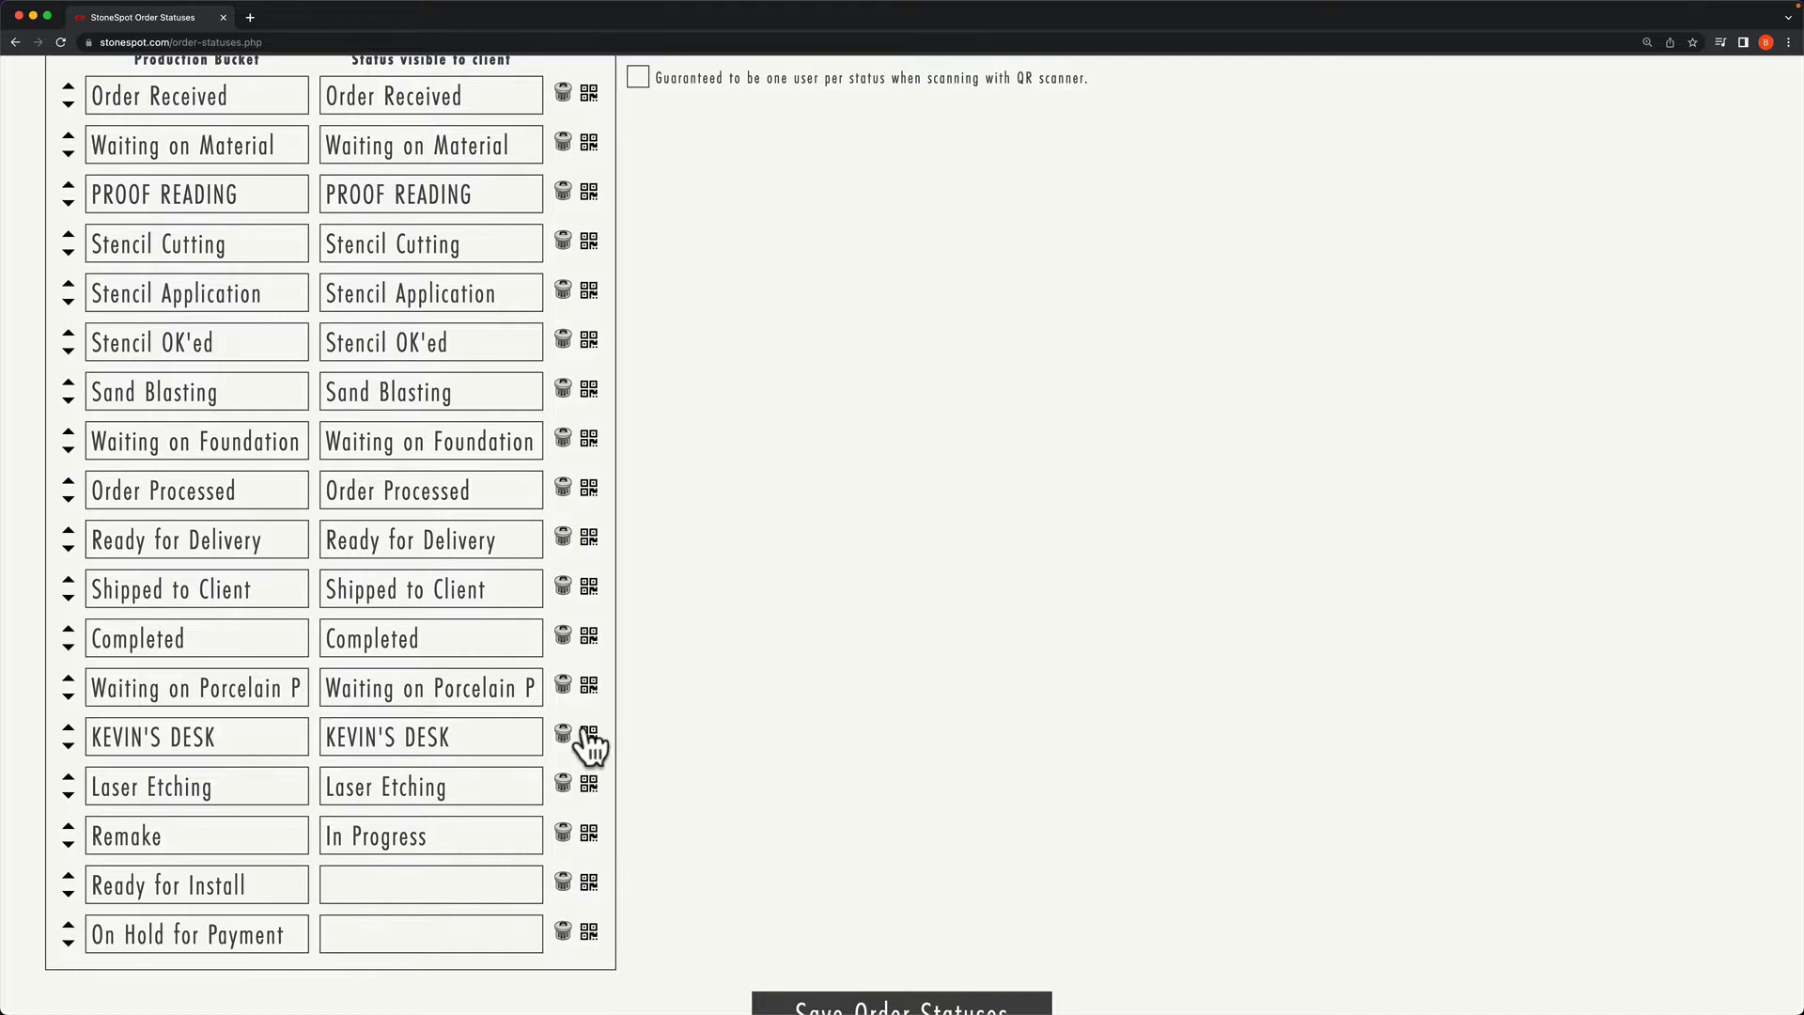
left_click(563, 488)
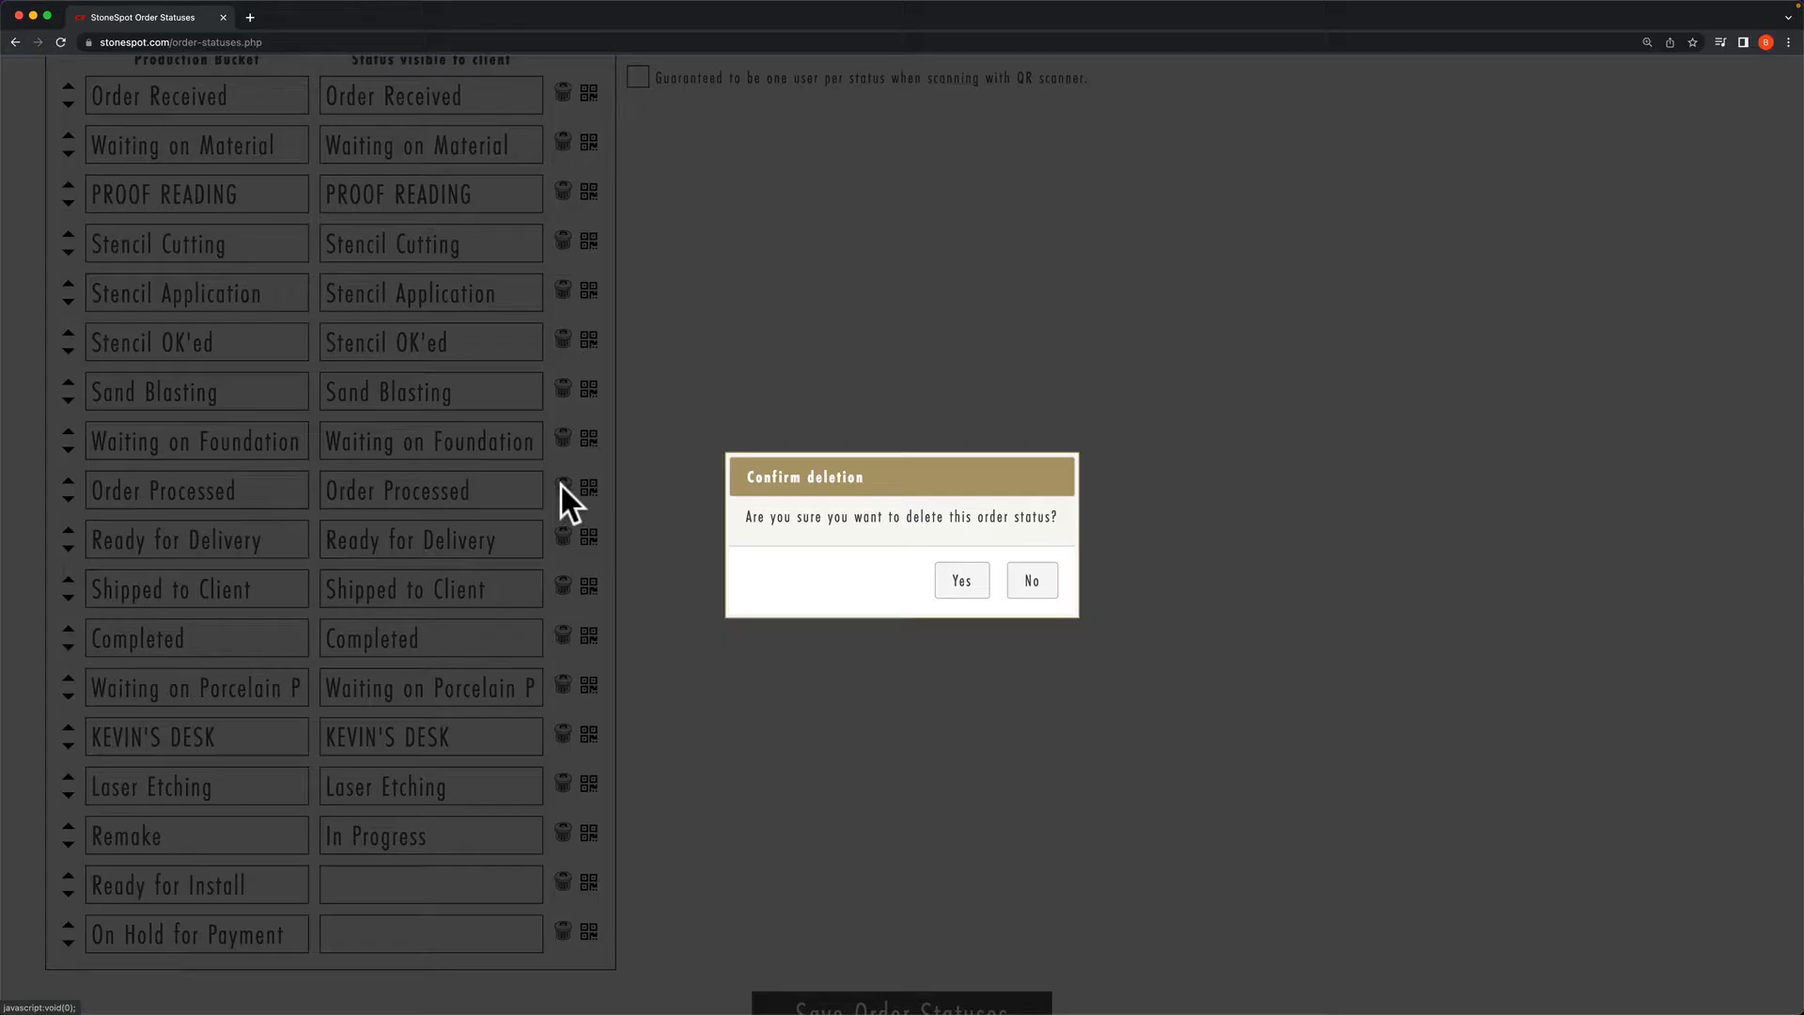
left_click(982, 579)
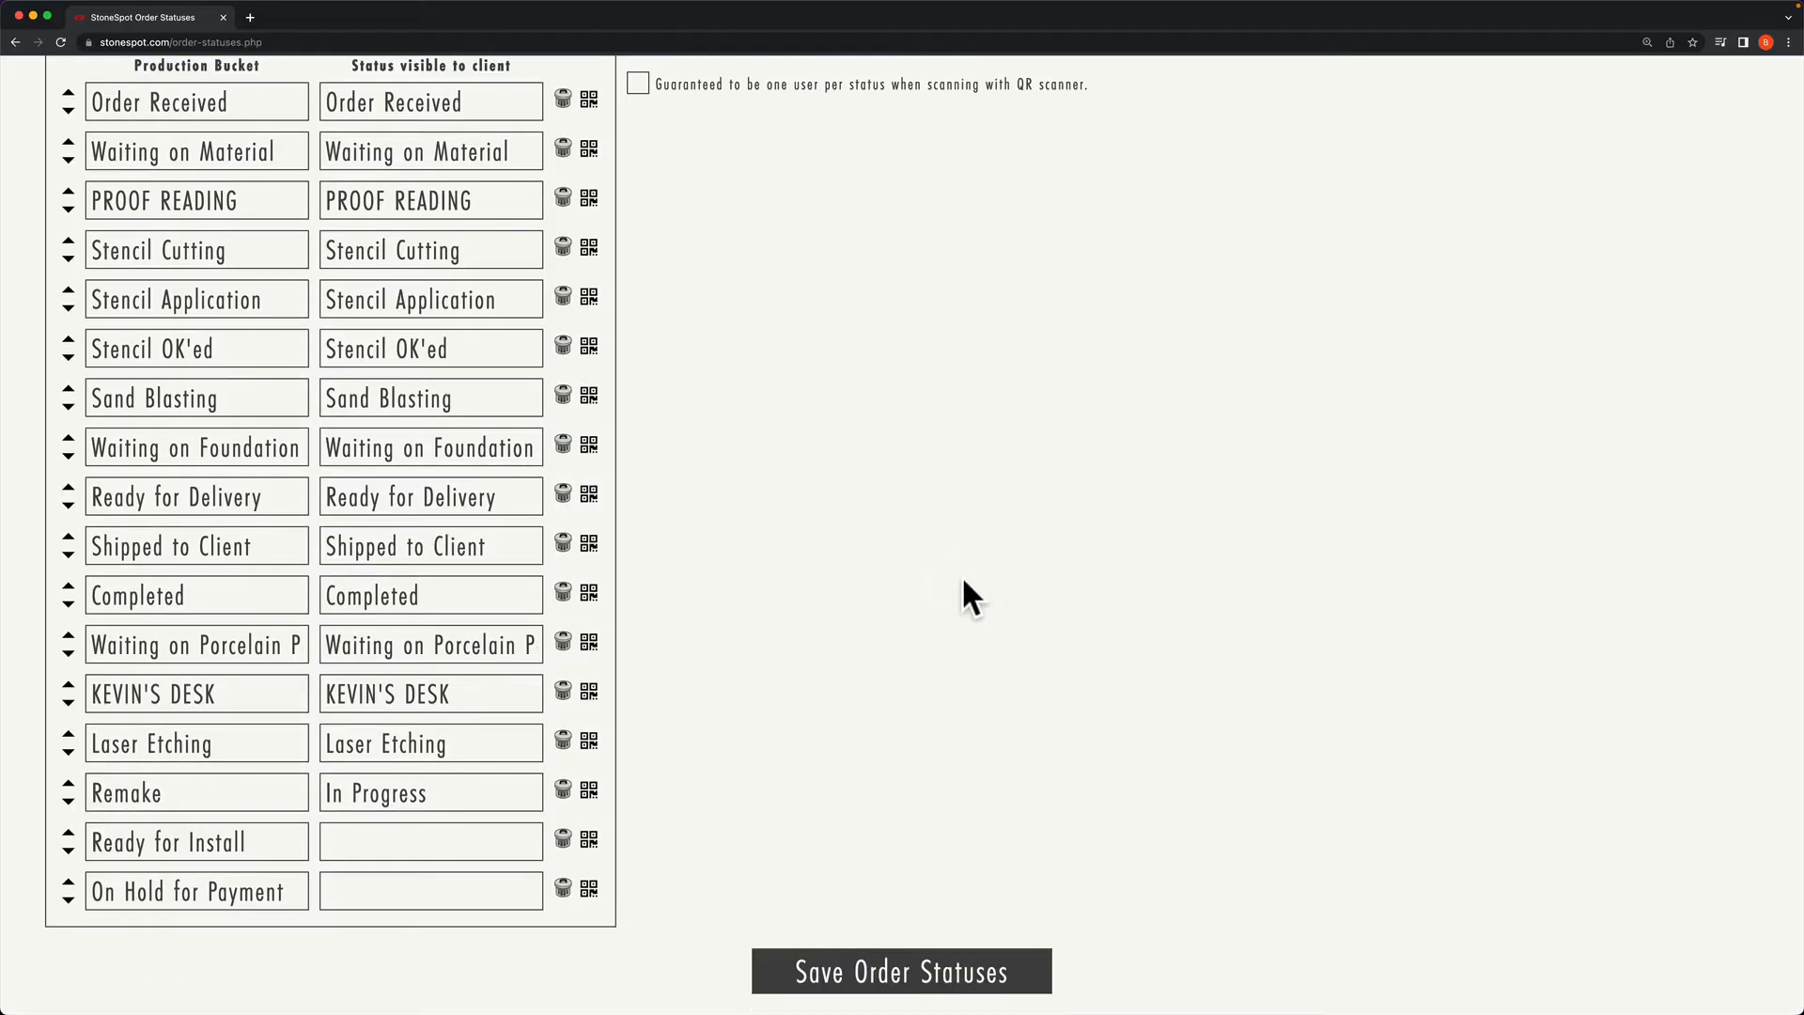
scroll(960, 584, "up", 5)
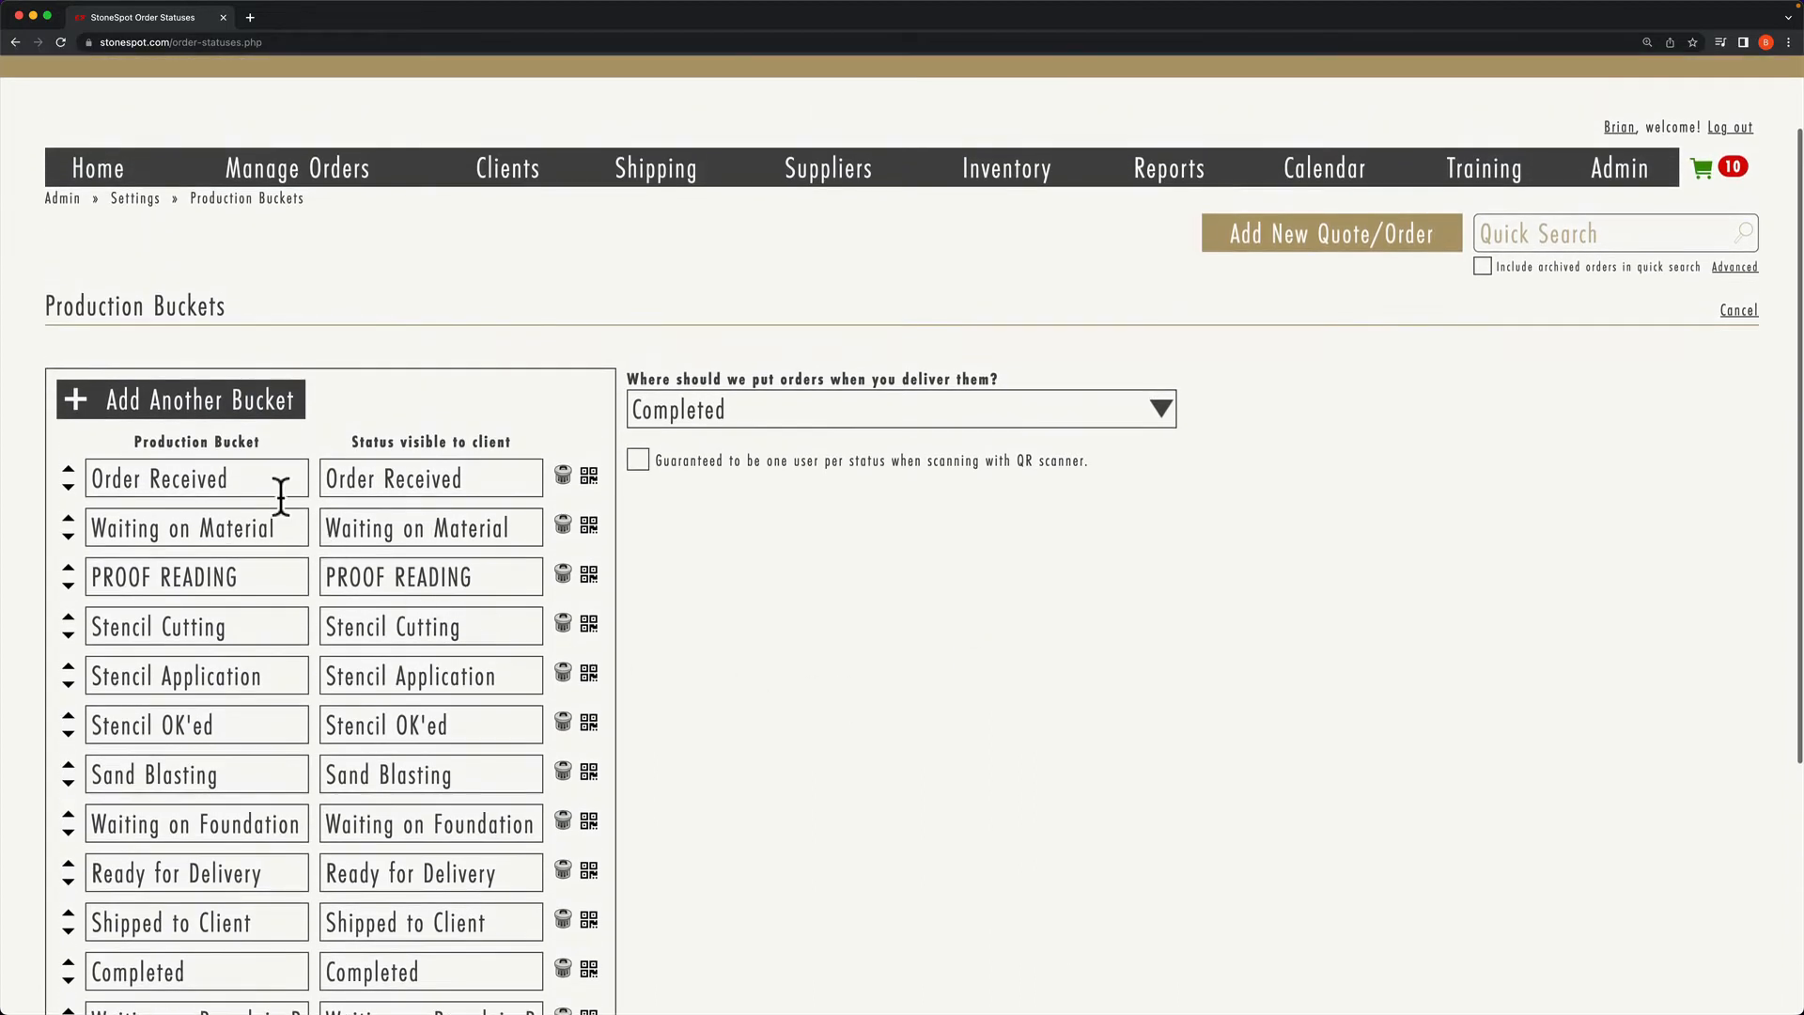
Step: Add a bucket named 'Ready to Go' with client-visible status 'In Progress'
left_click(174, 408)
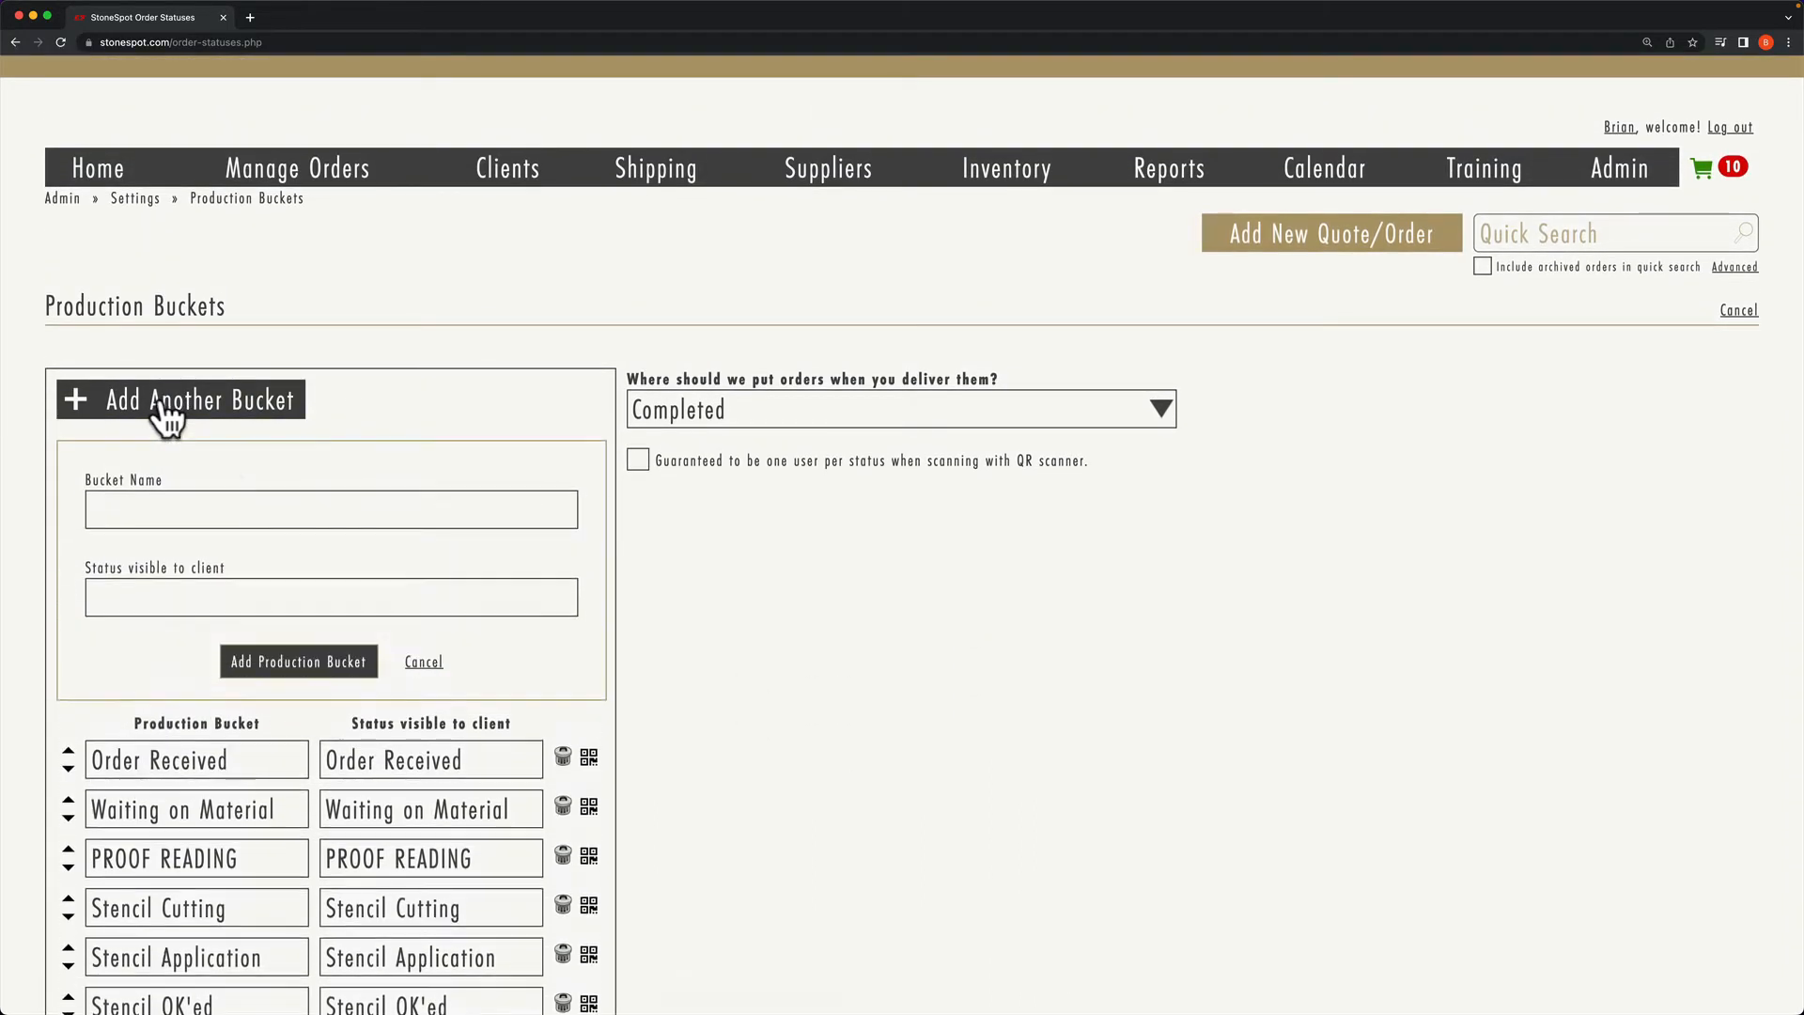
left_click(233, 505)
type("Ready to Go")
left_click_drag(224, 513, 88, 510)
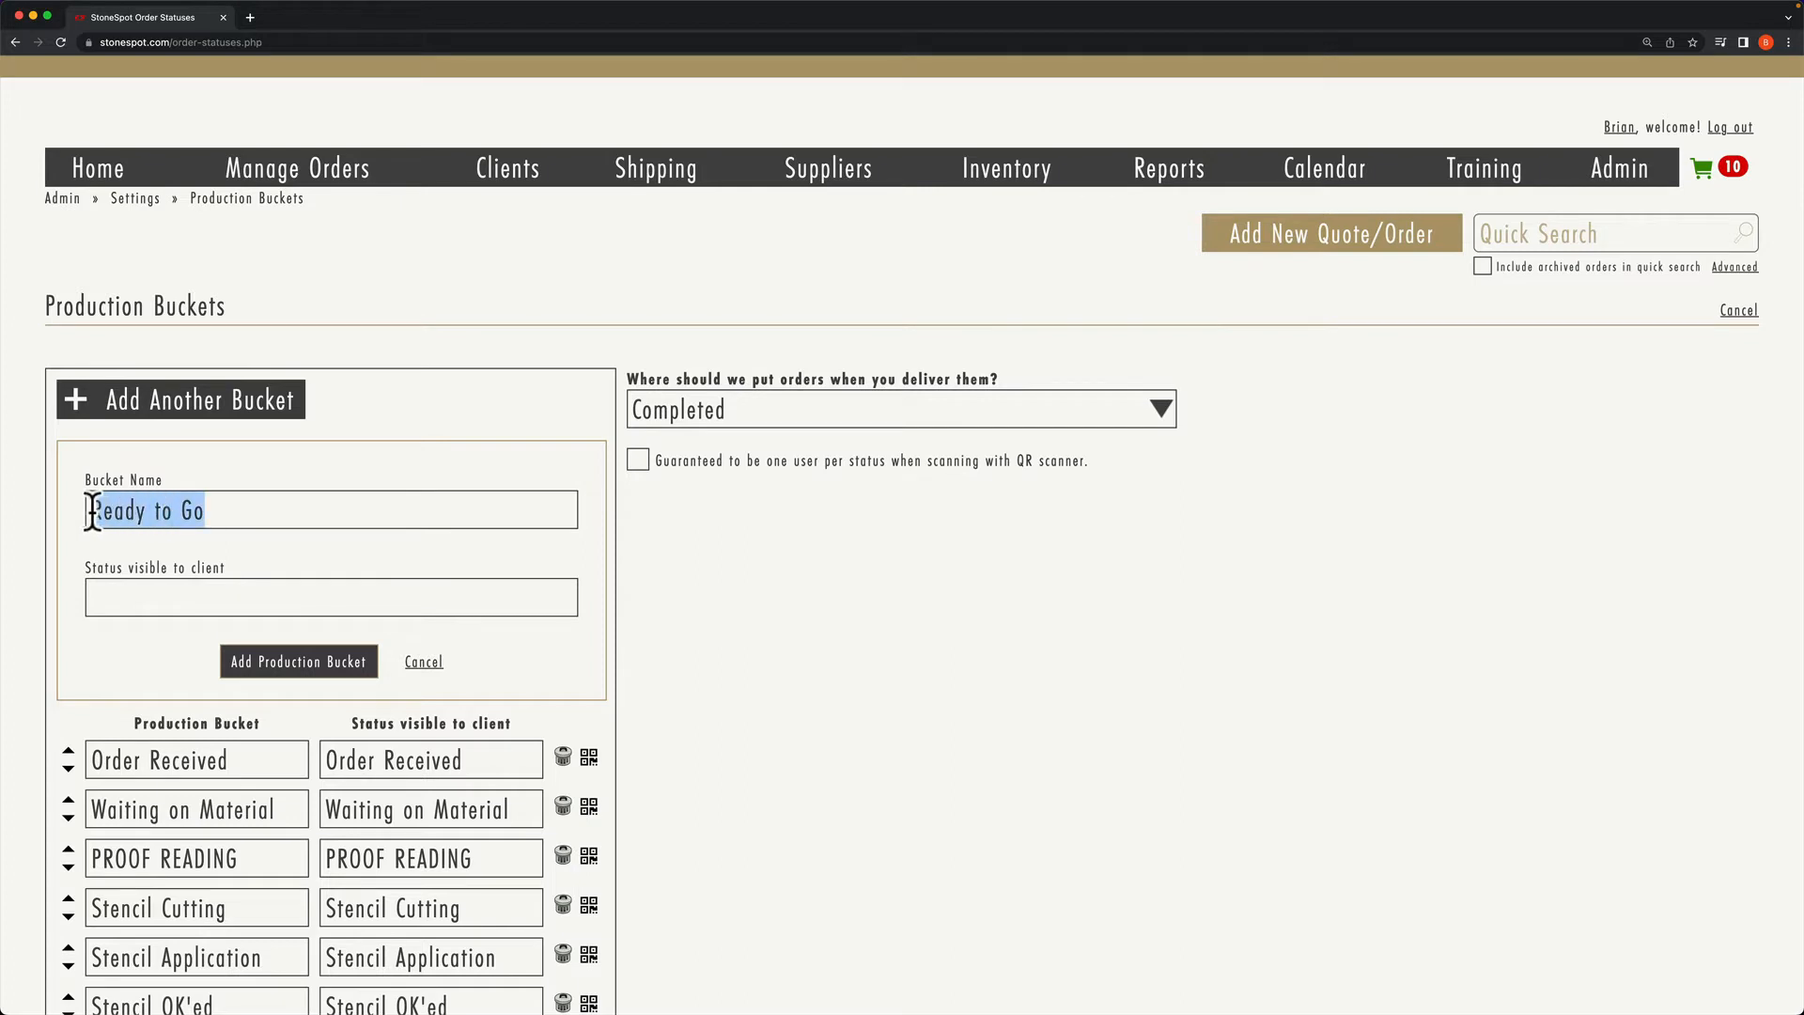
left_click(114, 588)
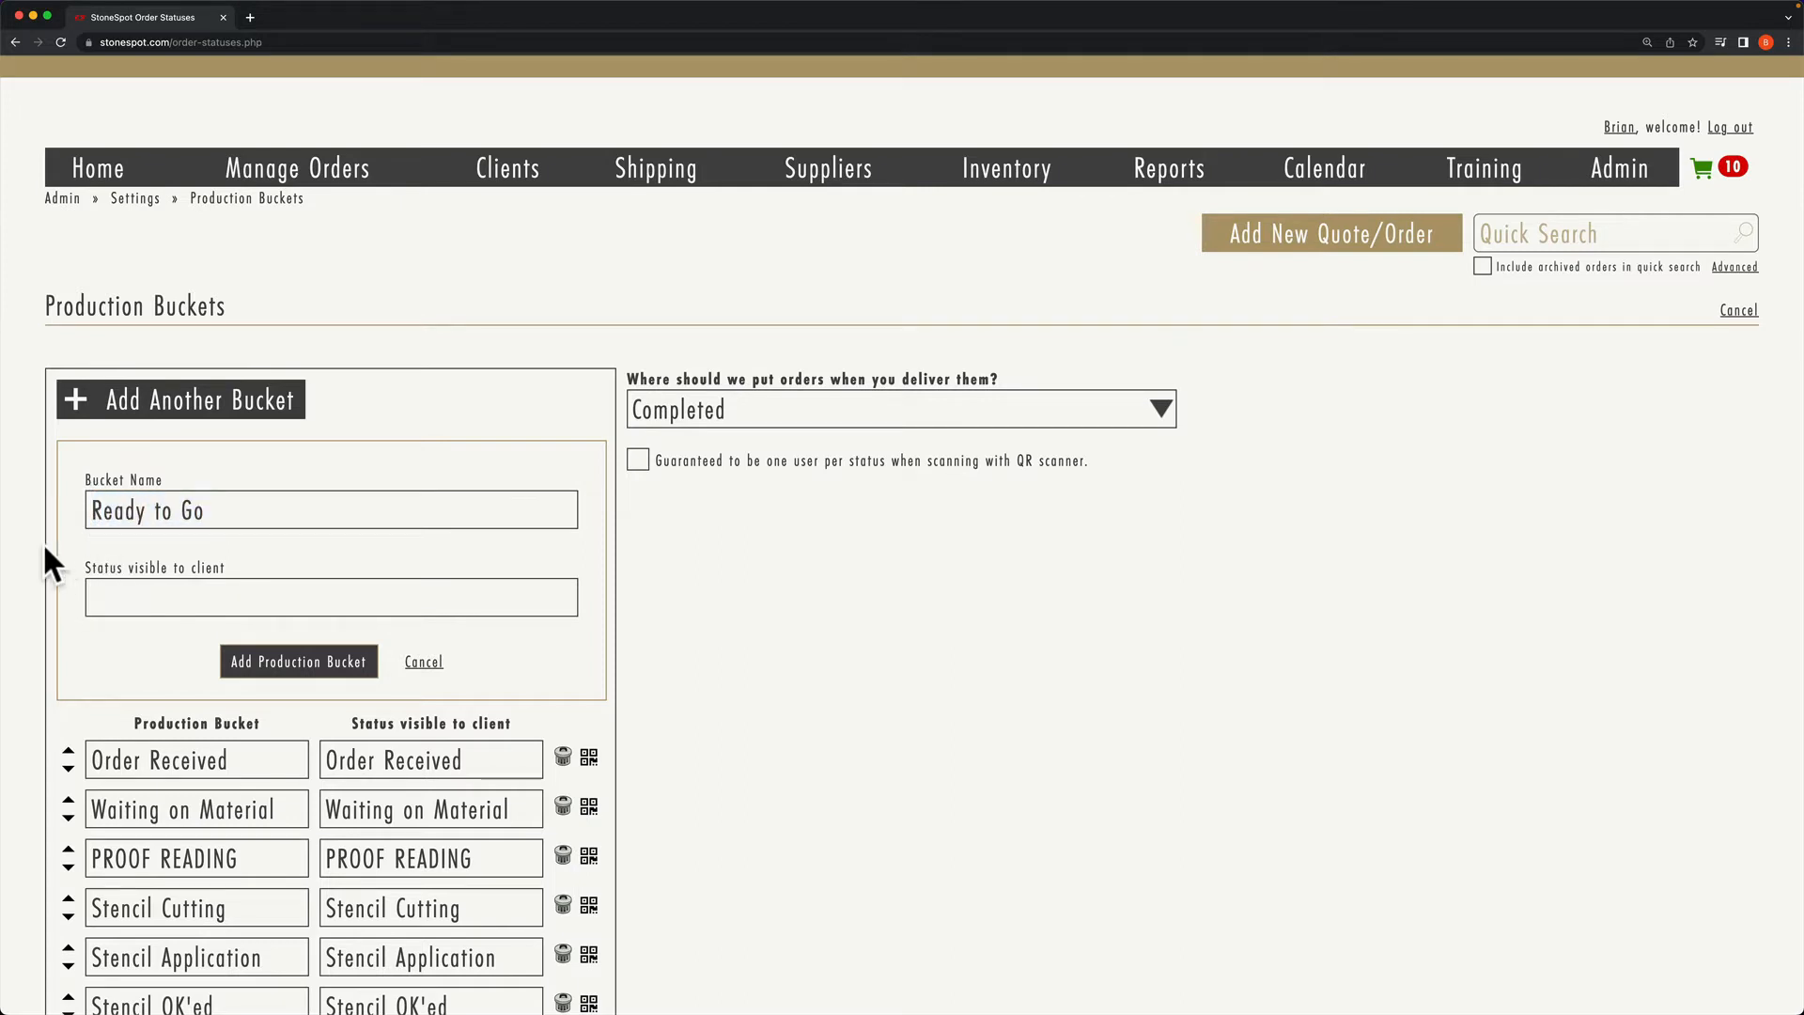
type("In Progress")
left_click(282, 667)
Step: Move Ready to Go up past Remake, back to last after On Hold for Payment, and save
scroll(284, 669, "down", 5)
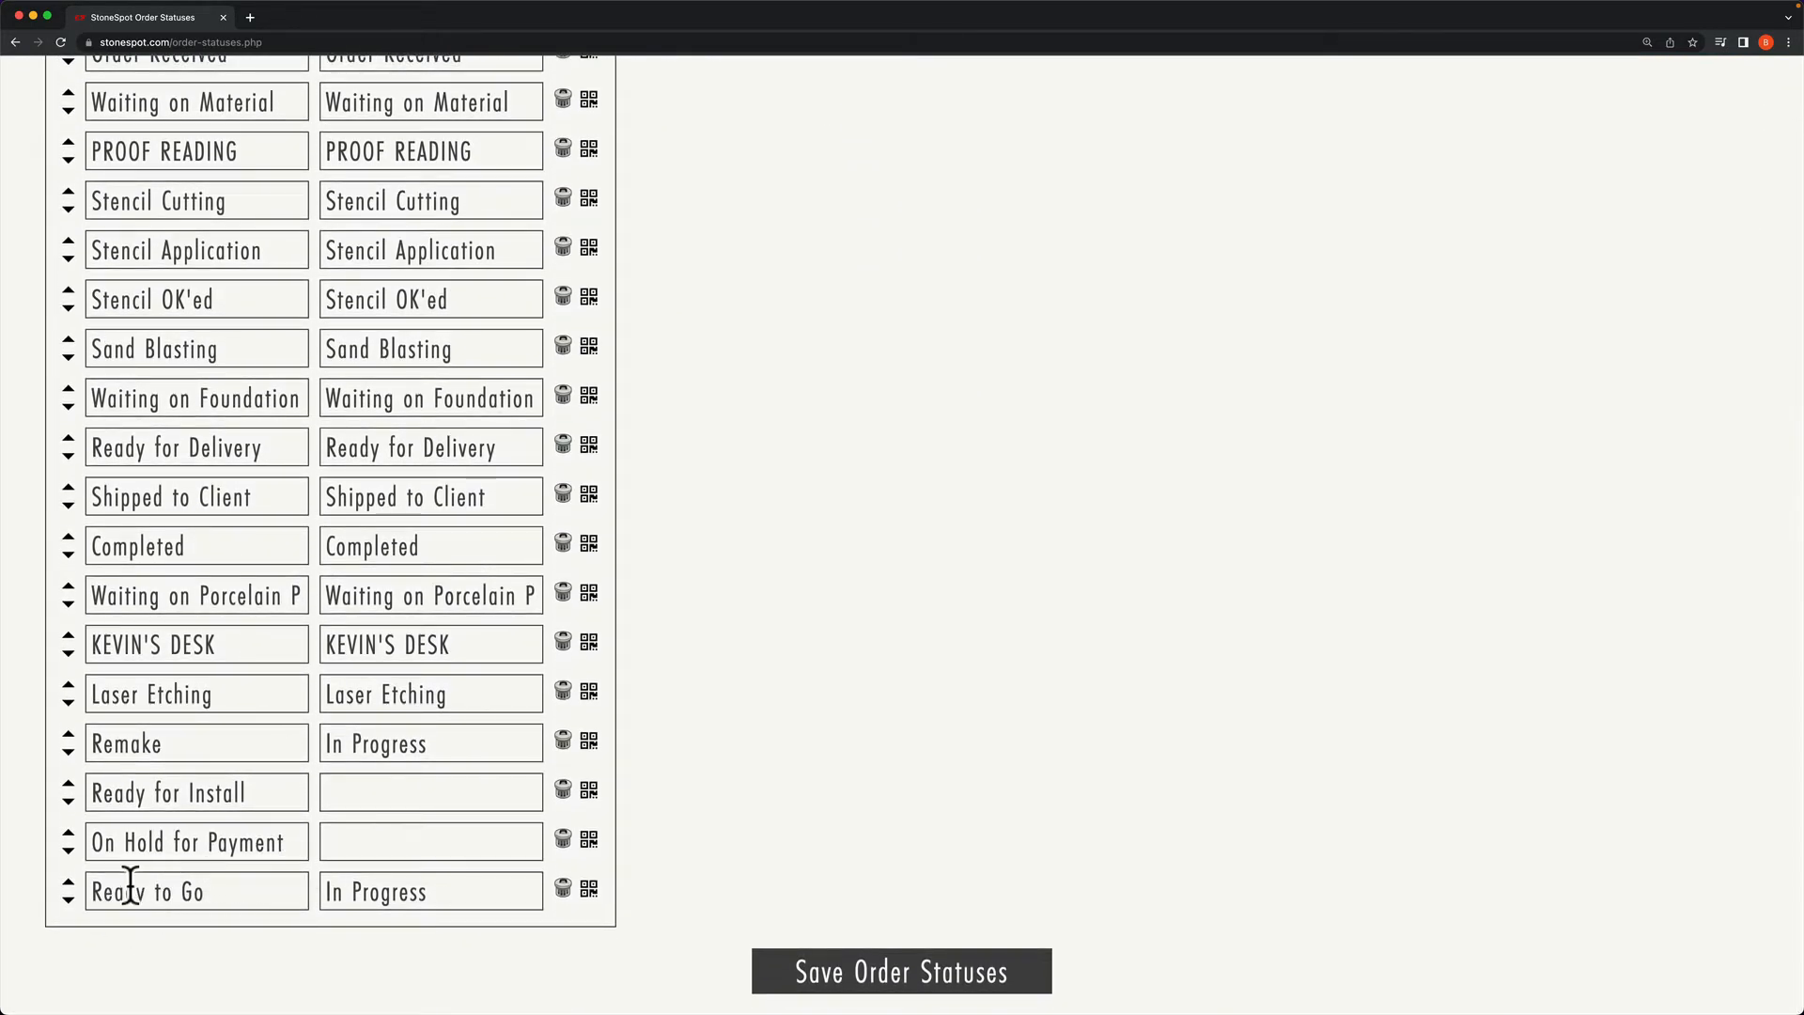
left_click(69, 885)
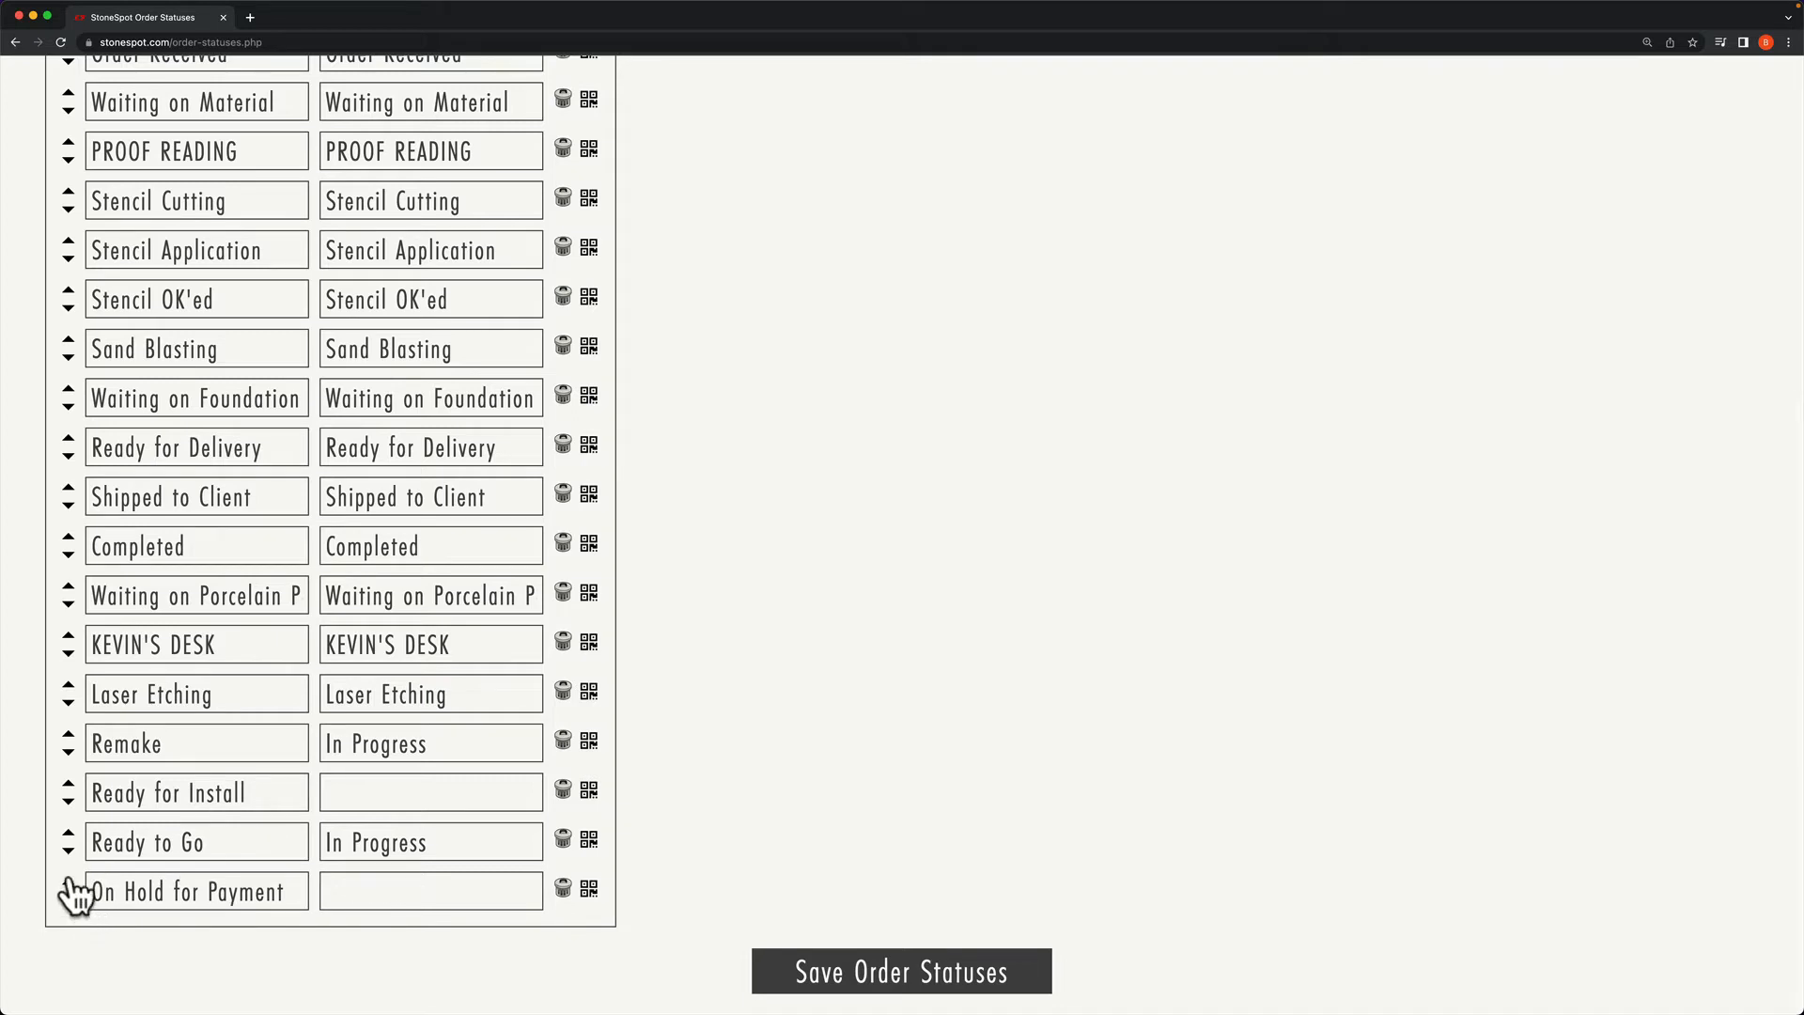
left_click(68, 833)
left_click(69, 785)
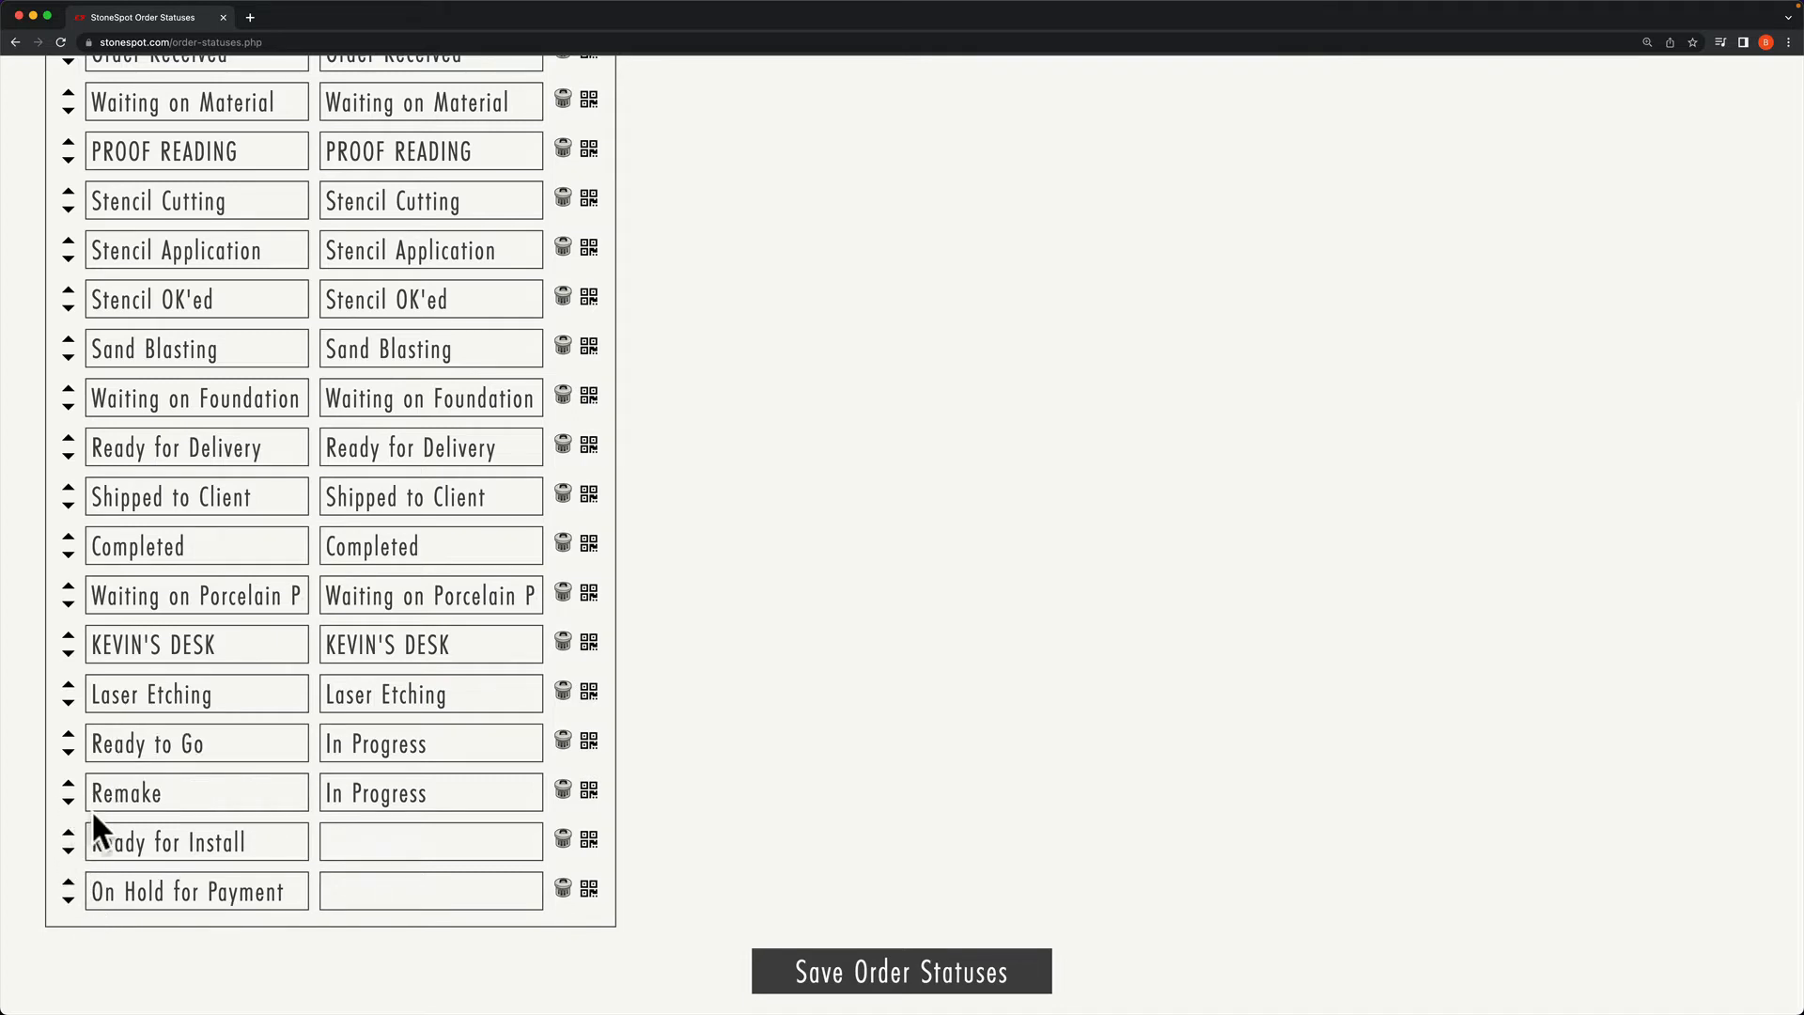
left_click(68, 753)
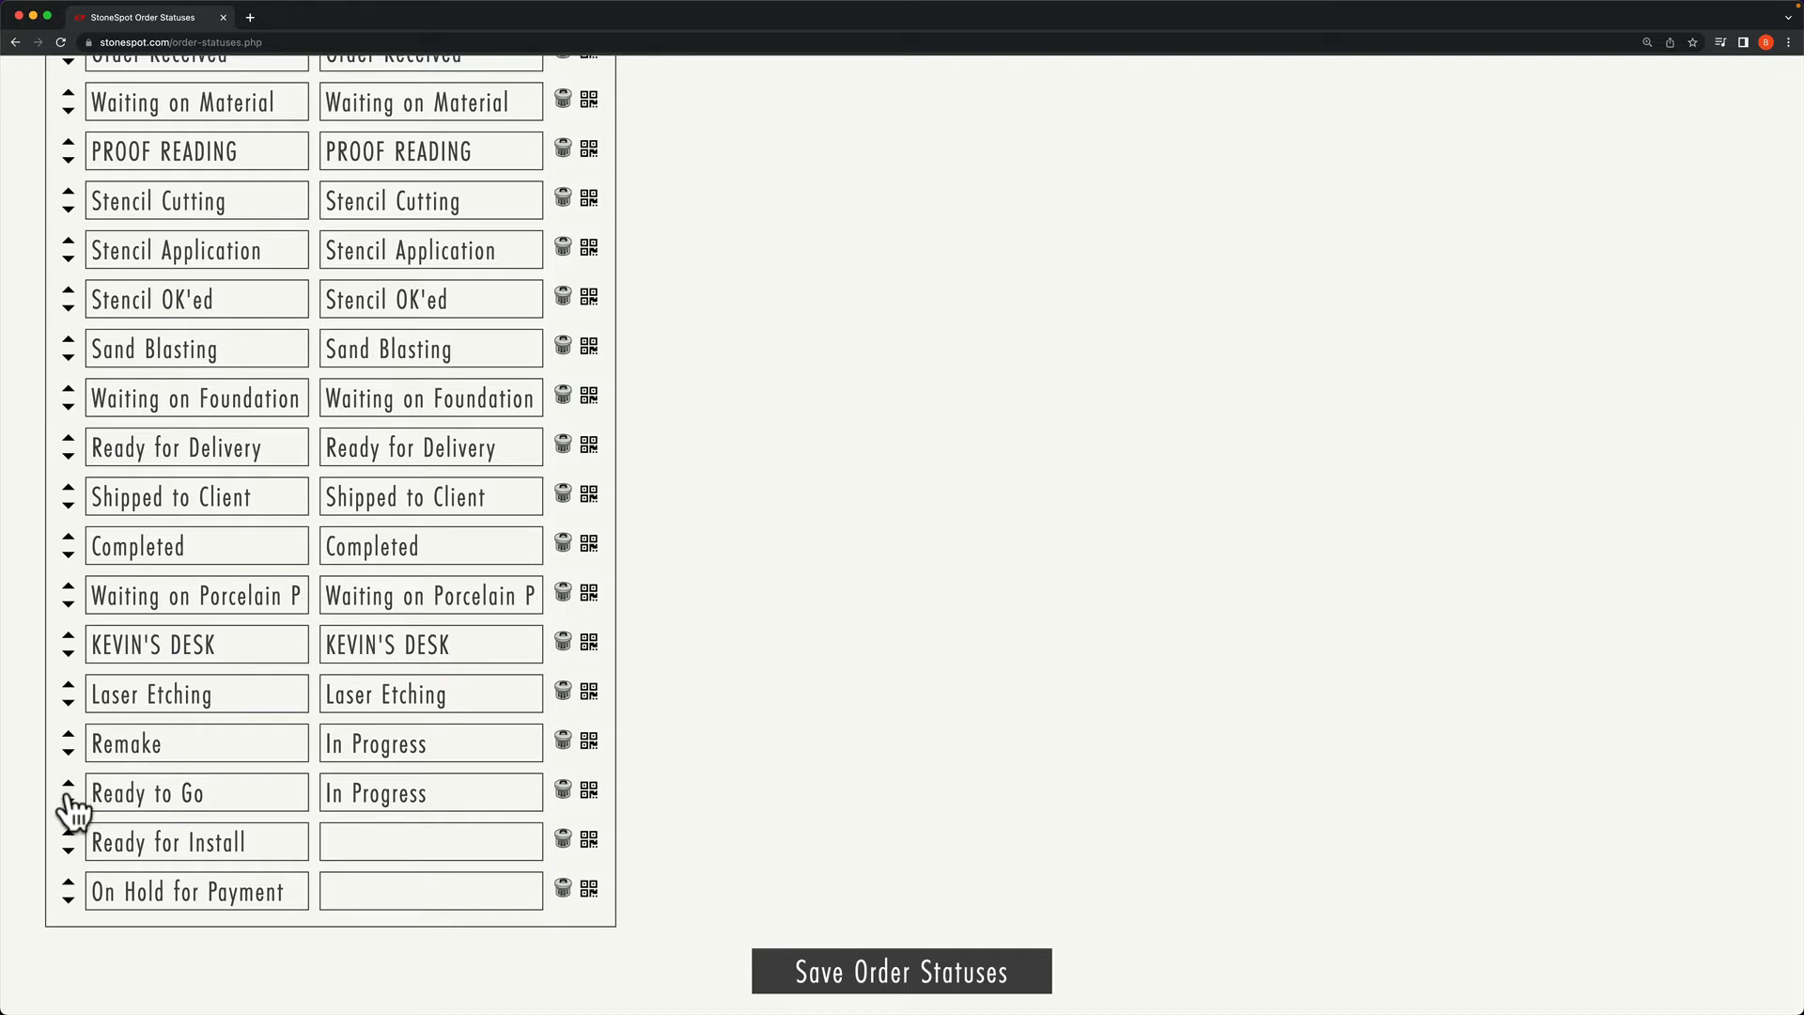
left_click(69, 801)
left_click(69, 851)
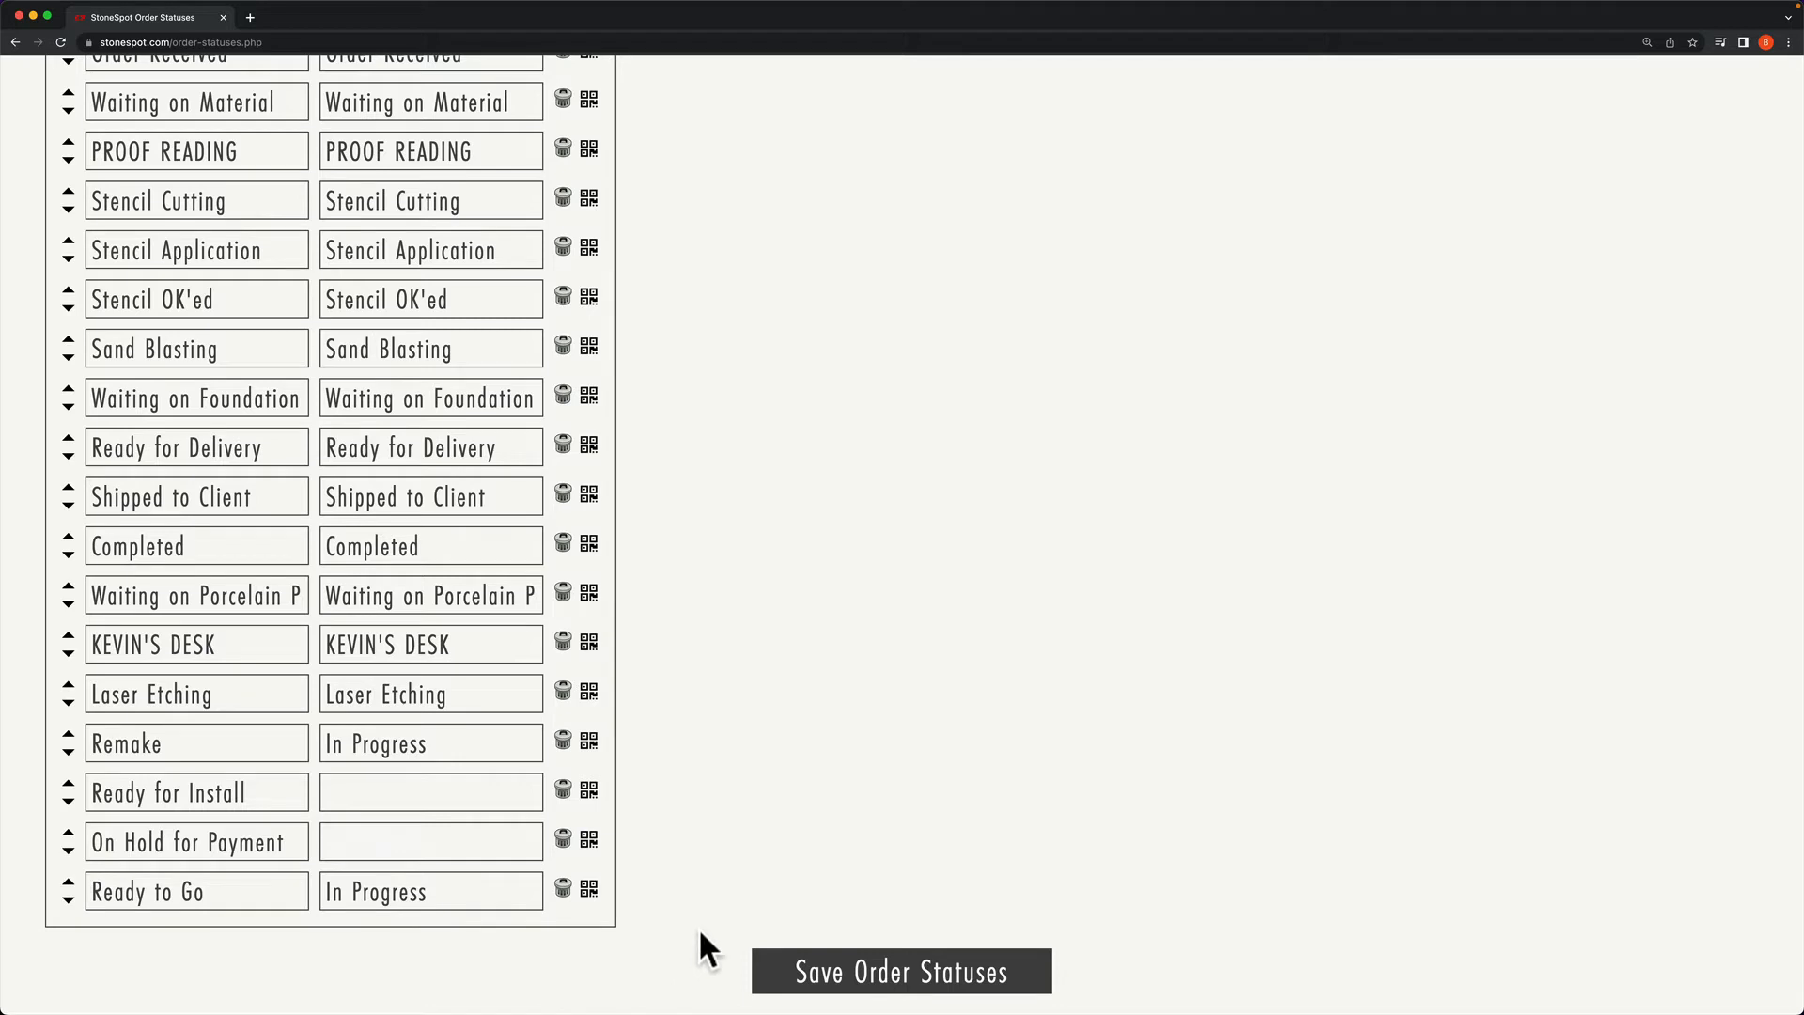
left_click(855, 982)
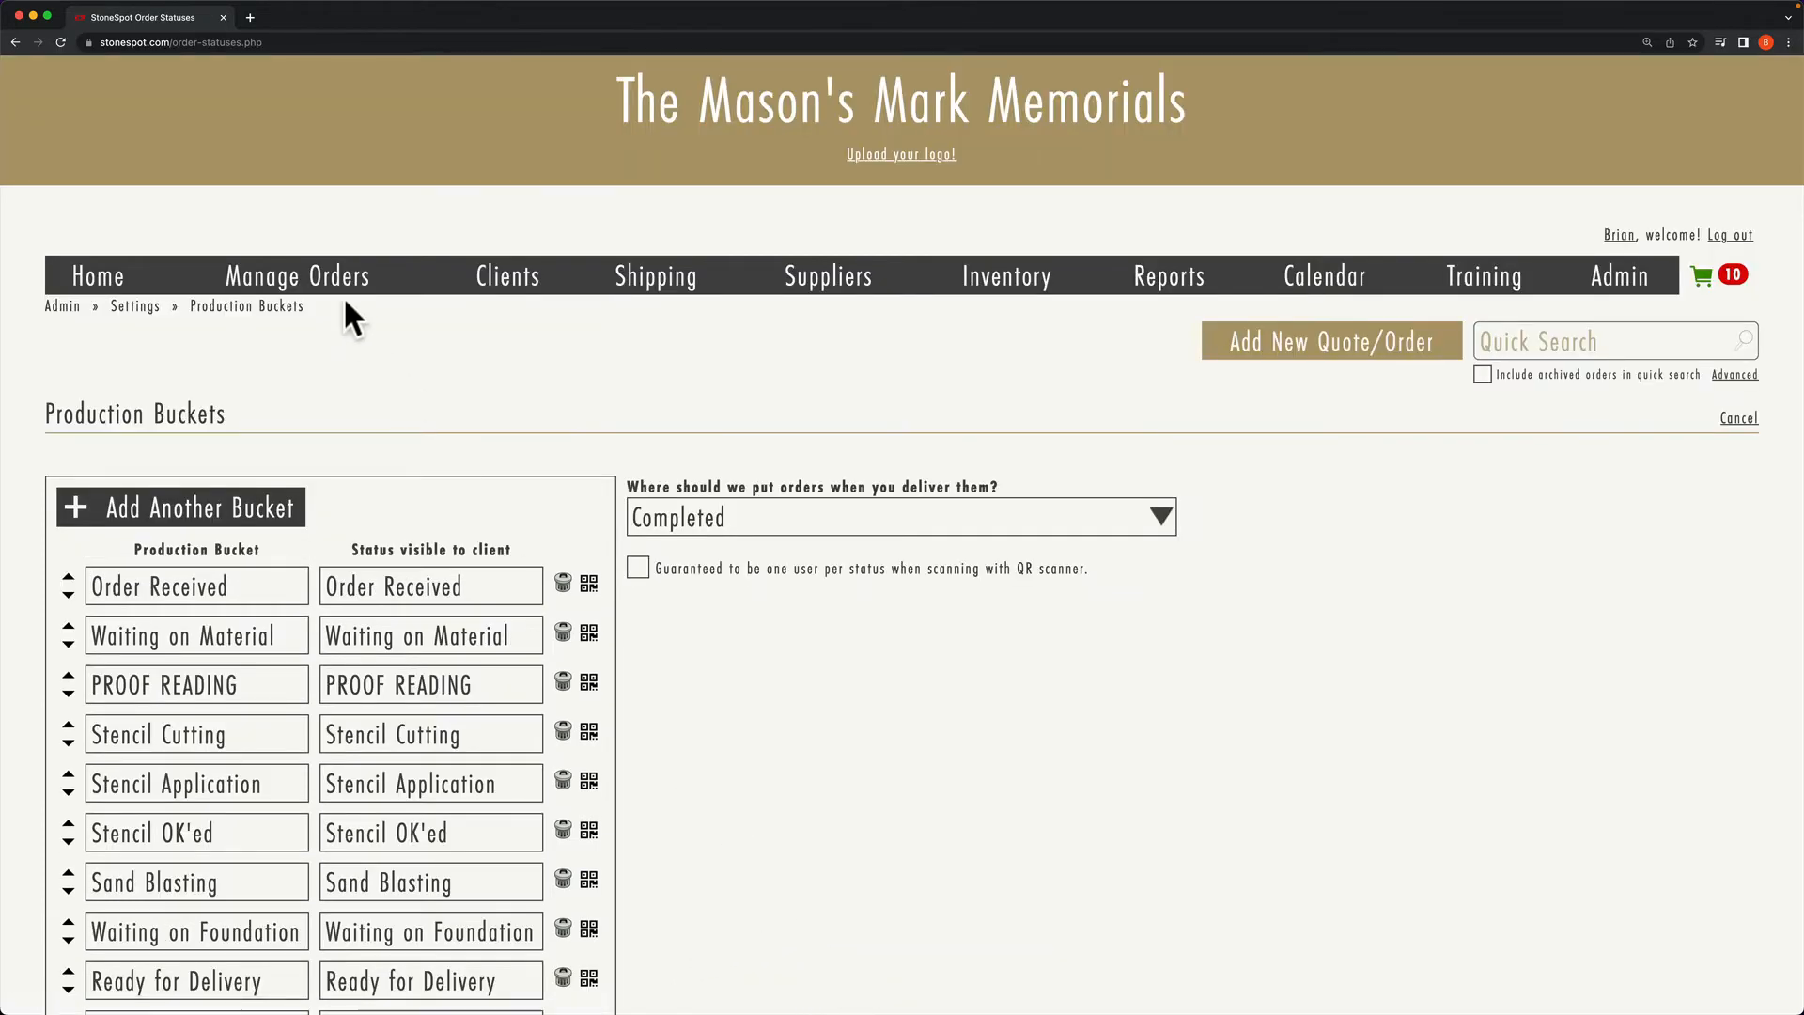
Step: Check the Manage Orders dashboard for the new Ready to Go tile showing 0 orders
left_click(334, 285)
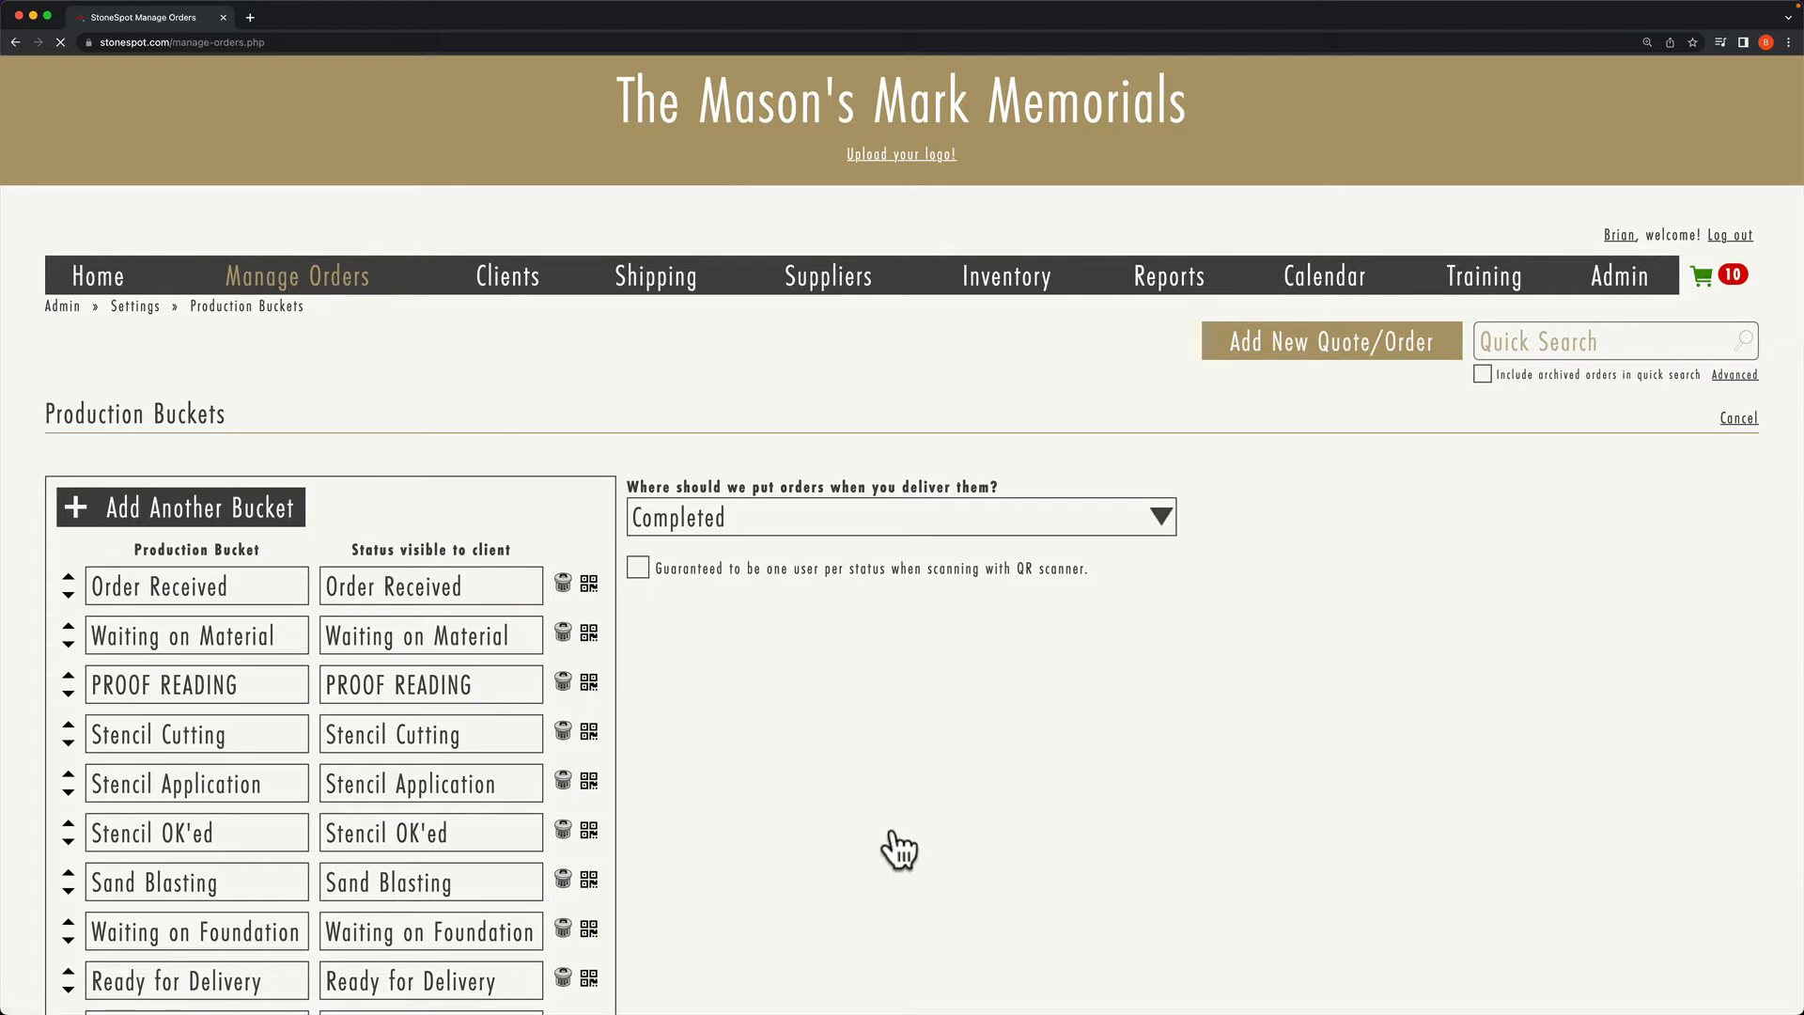
scroll(900, 850, "down", 5)
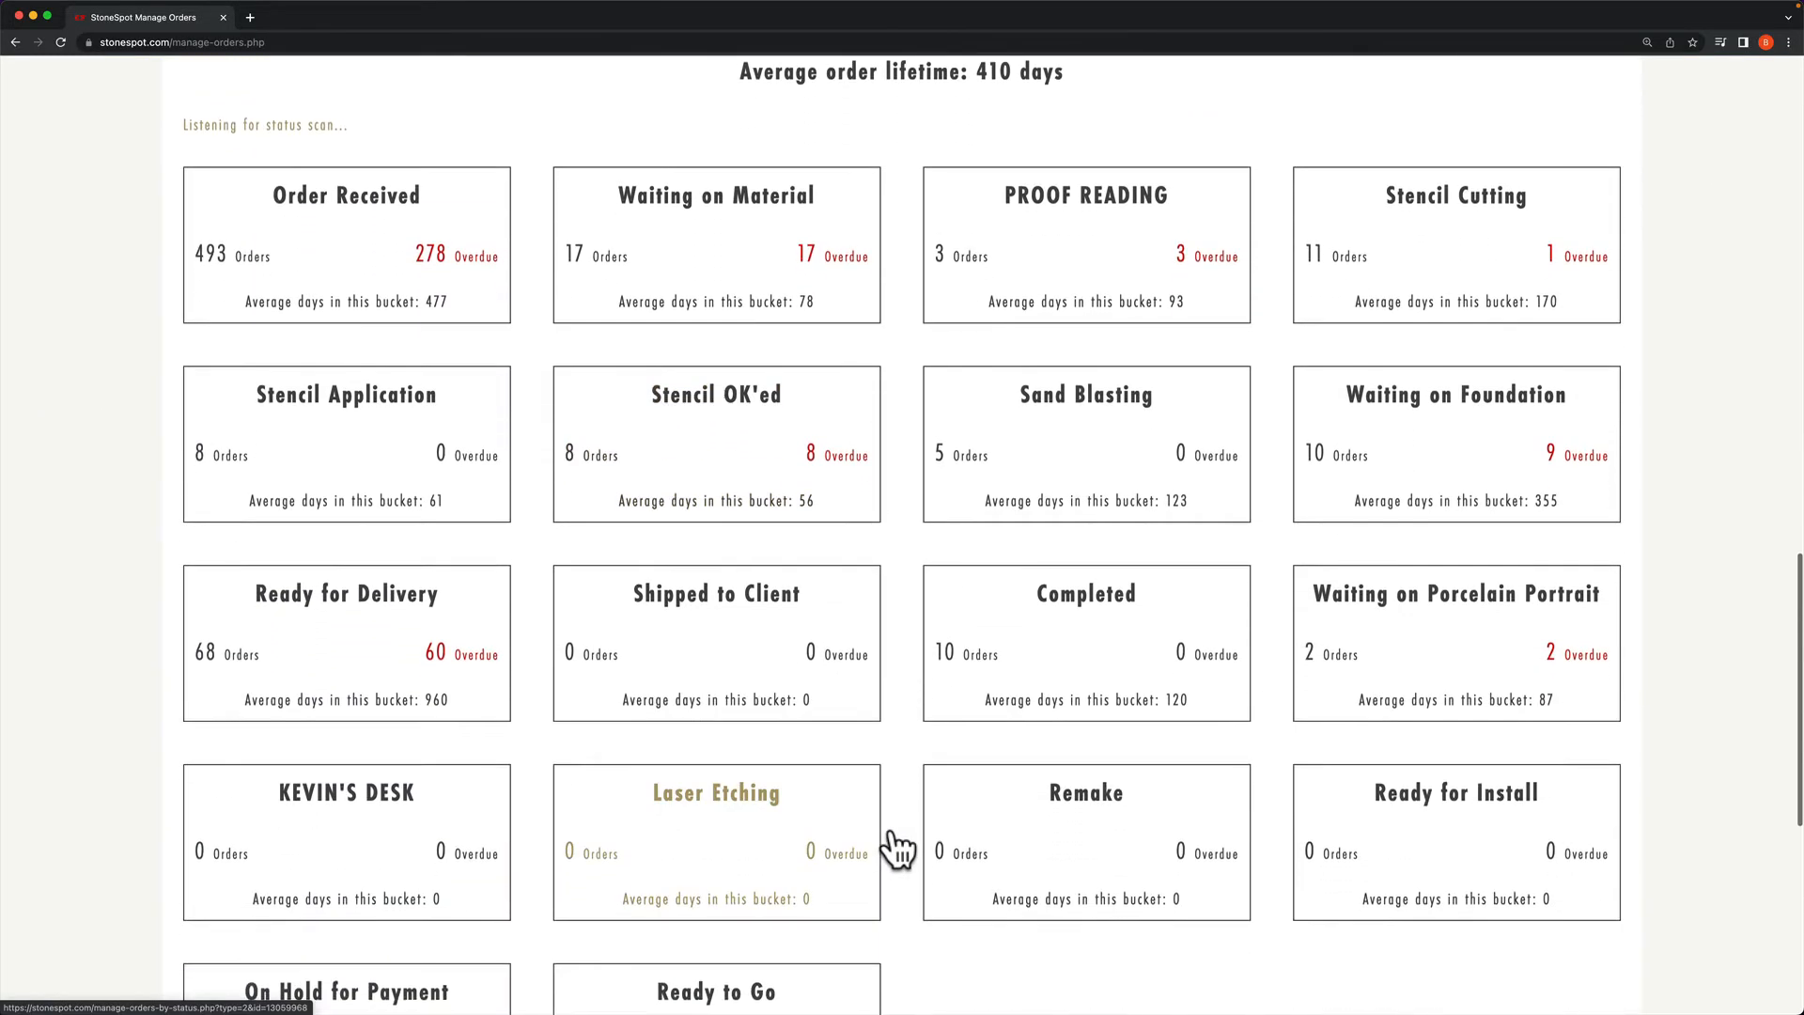
scroll(898, 846, "down", 5)
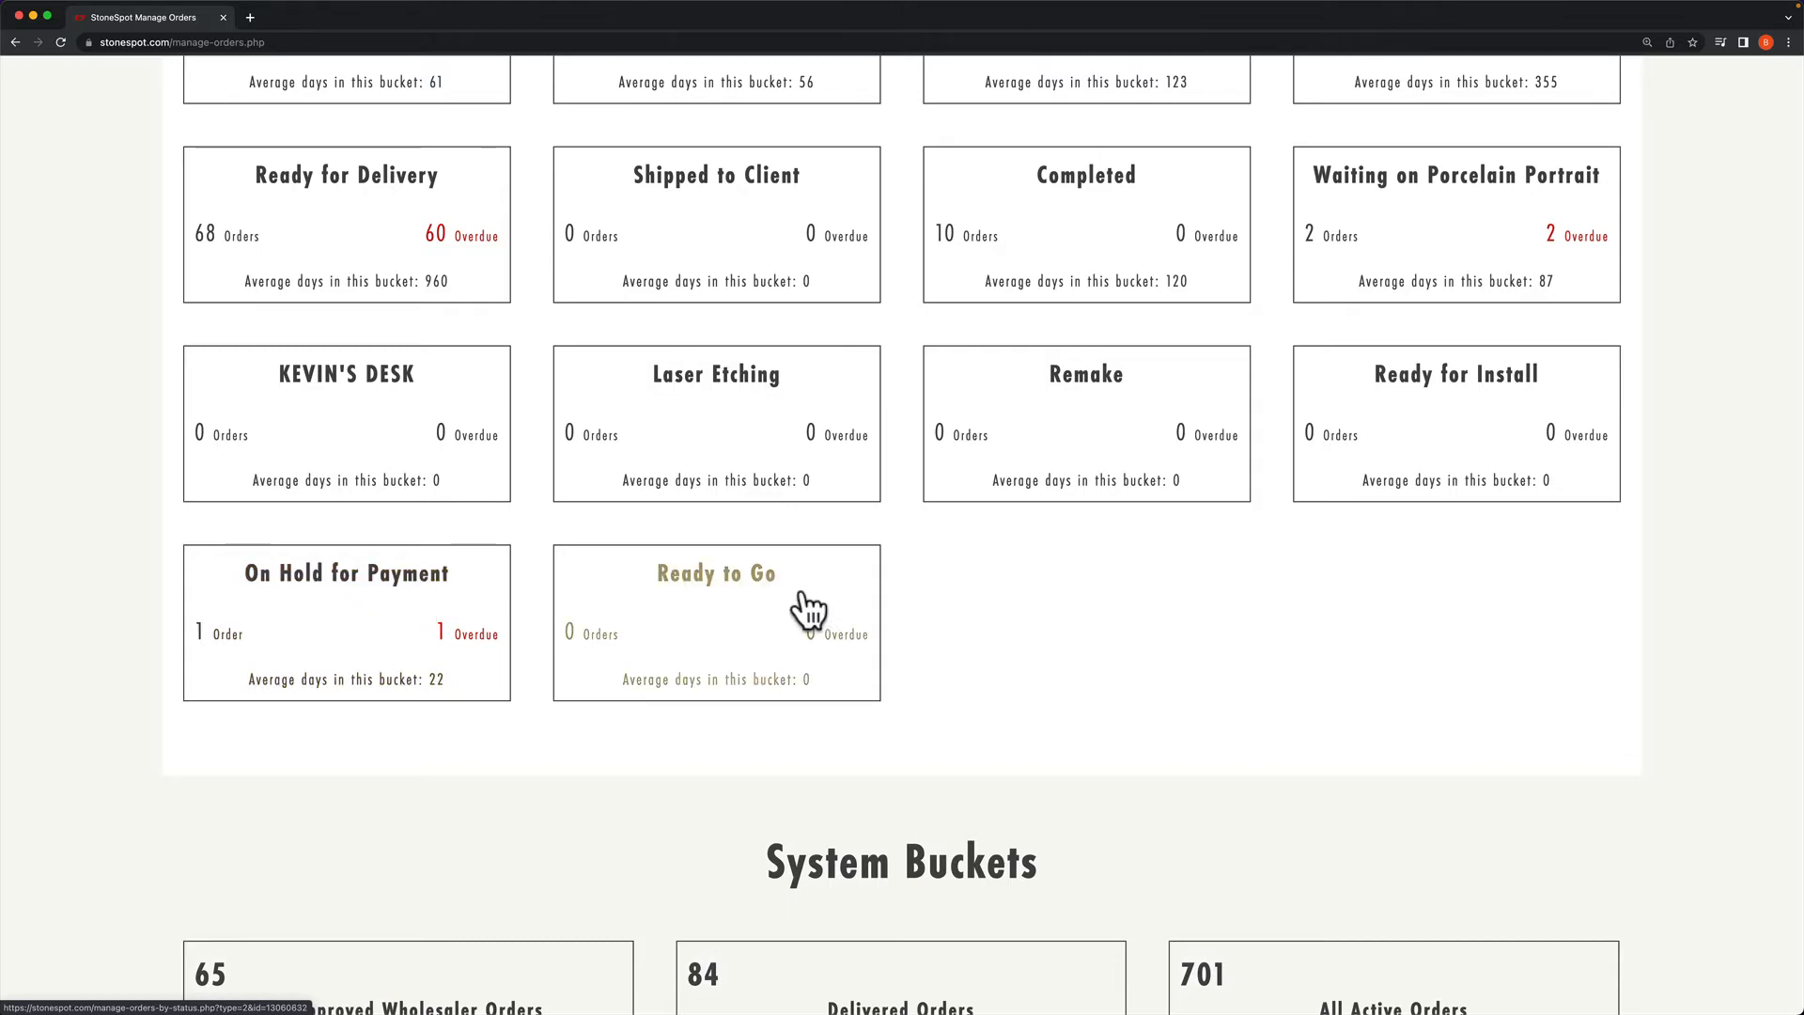
scroll(1105, 597, "up", 4)
scroll(1097, 577, "up", 20)
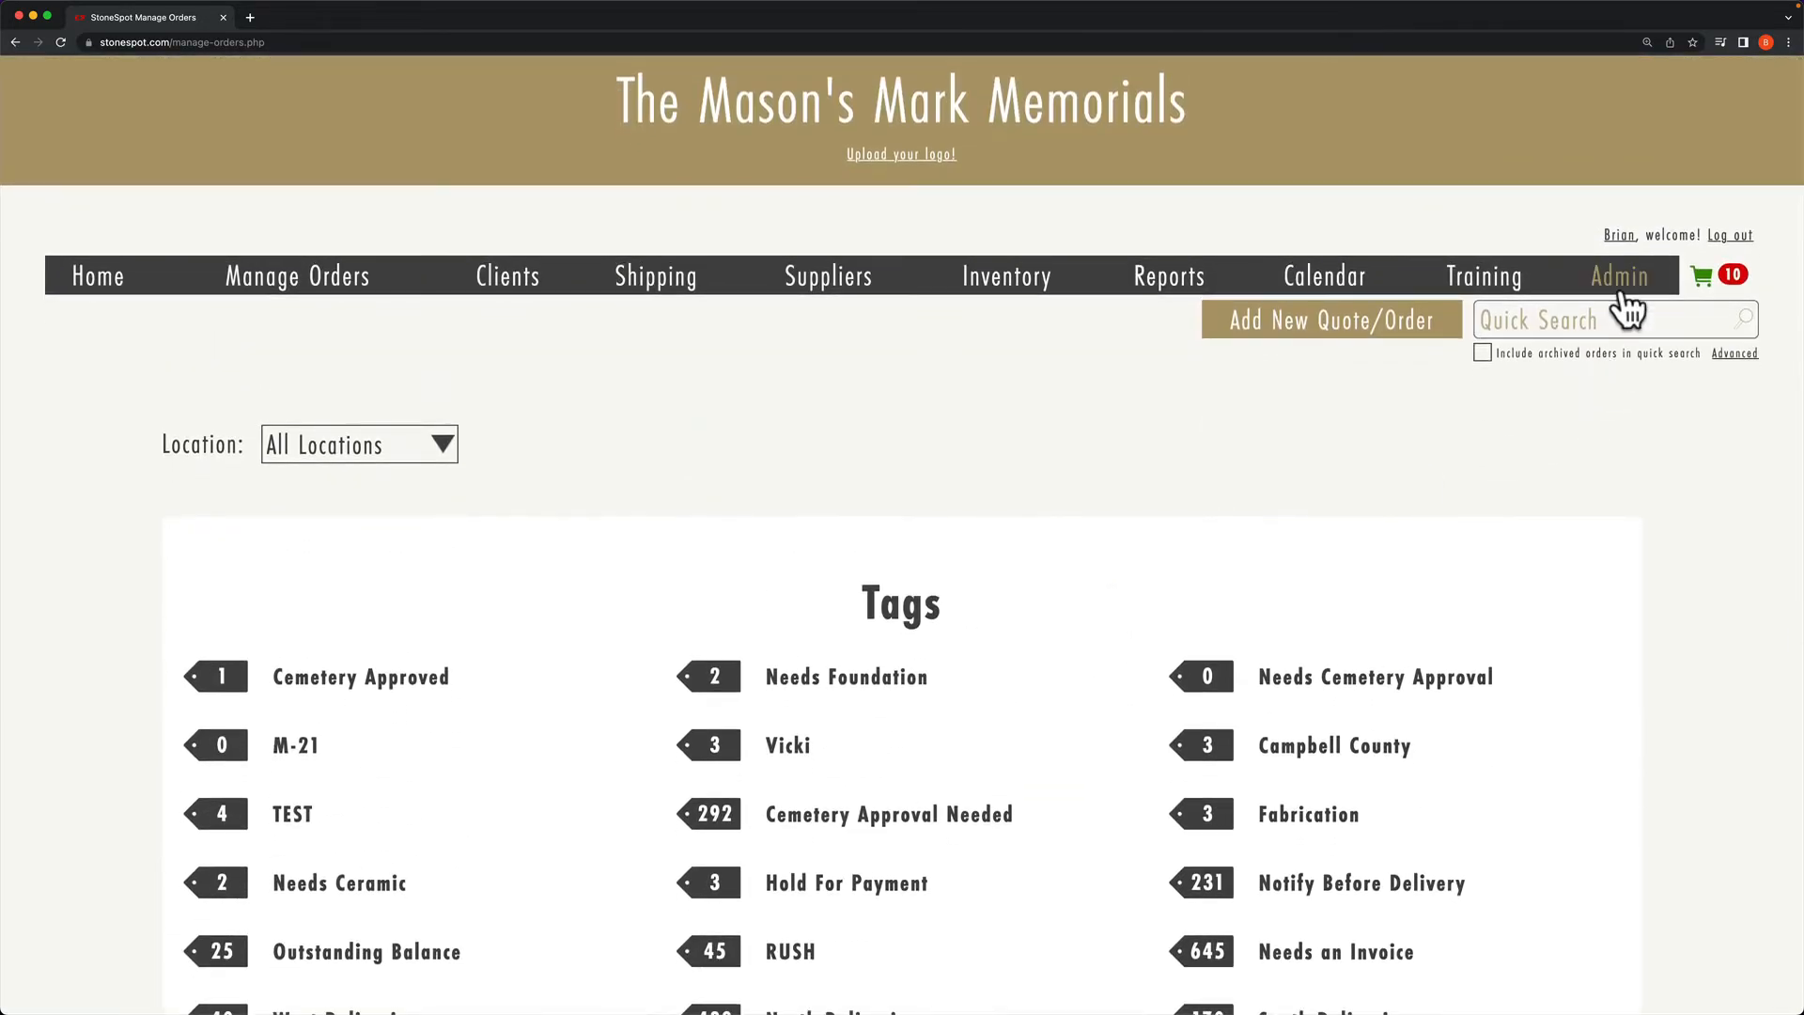
Step: Open the Bucket Deadlines page under Admin > StoneSpot Settings
left_click(1615, 288)
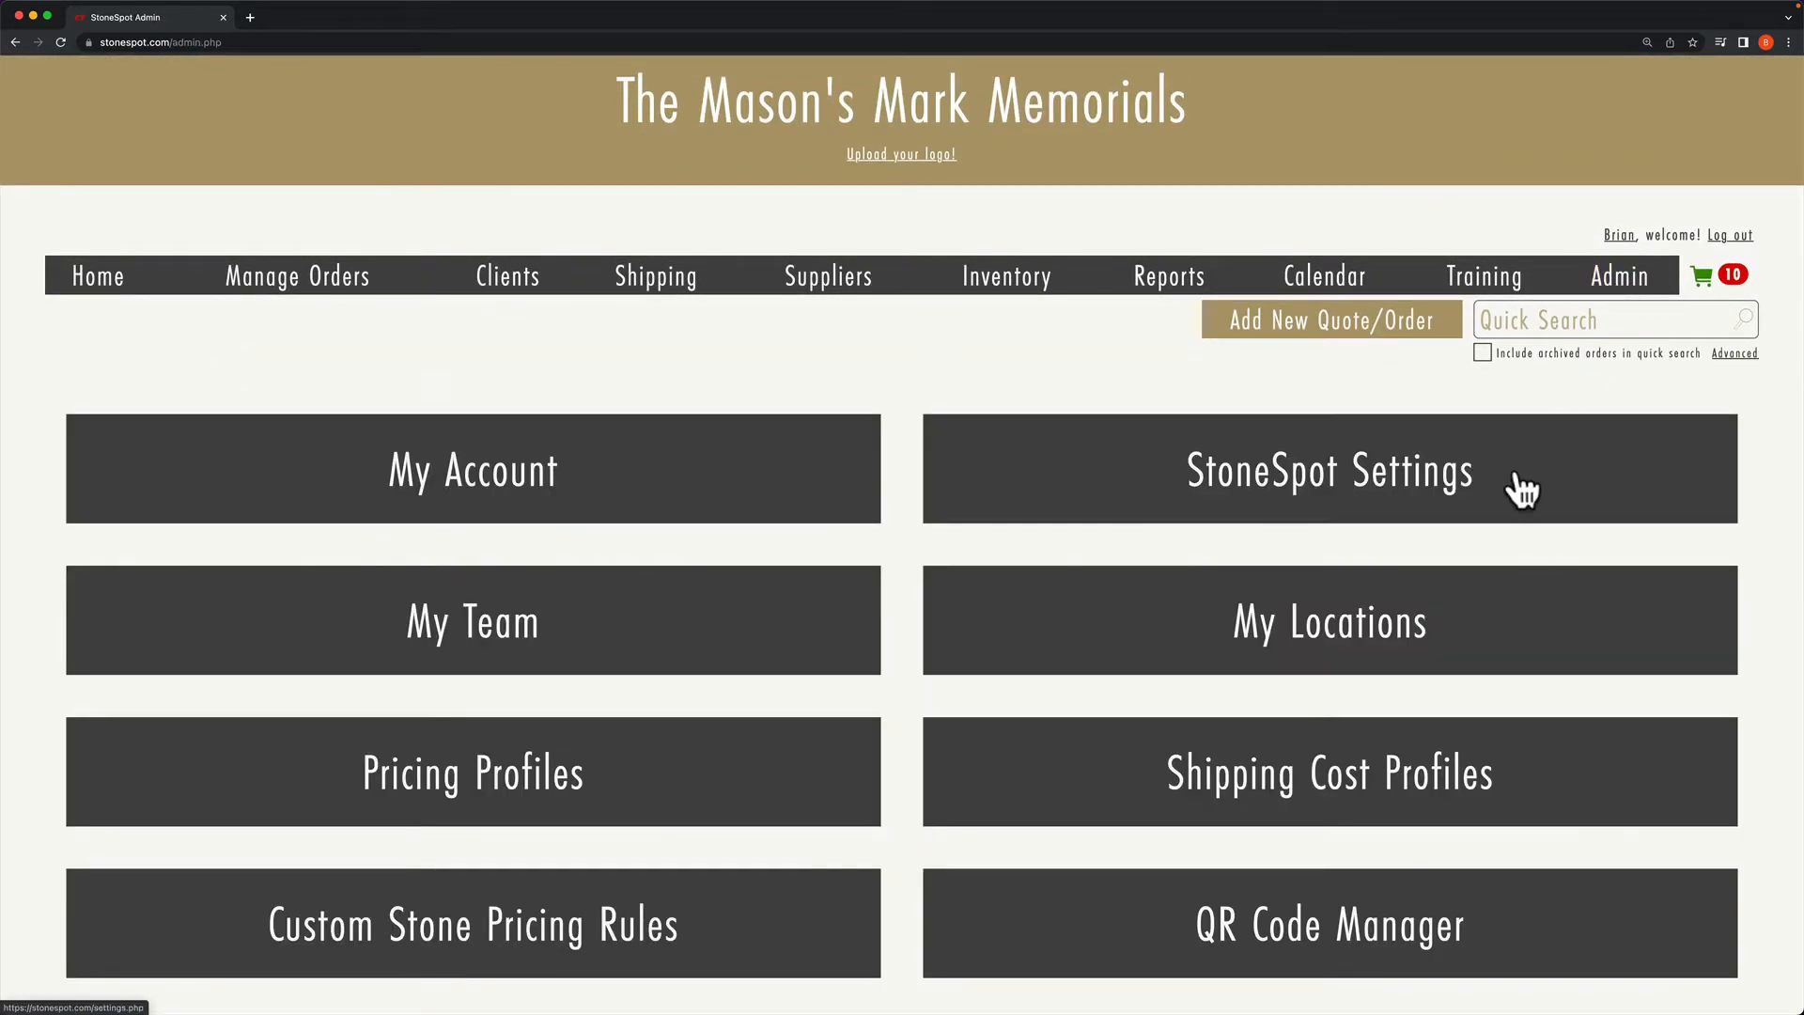
left_click(1522, 484)
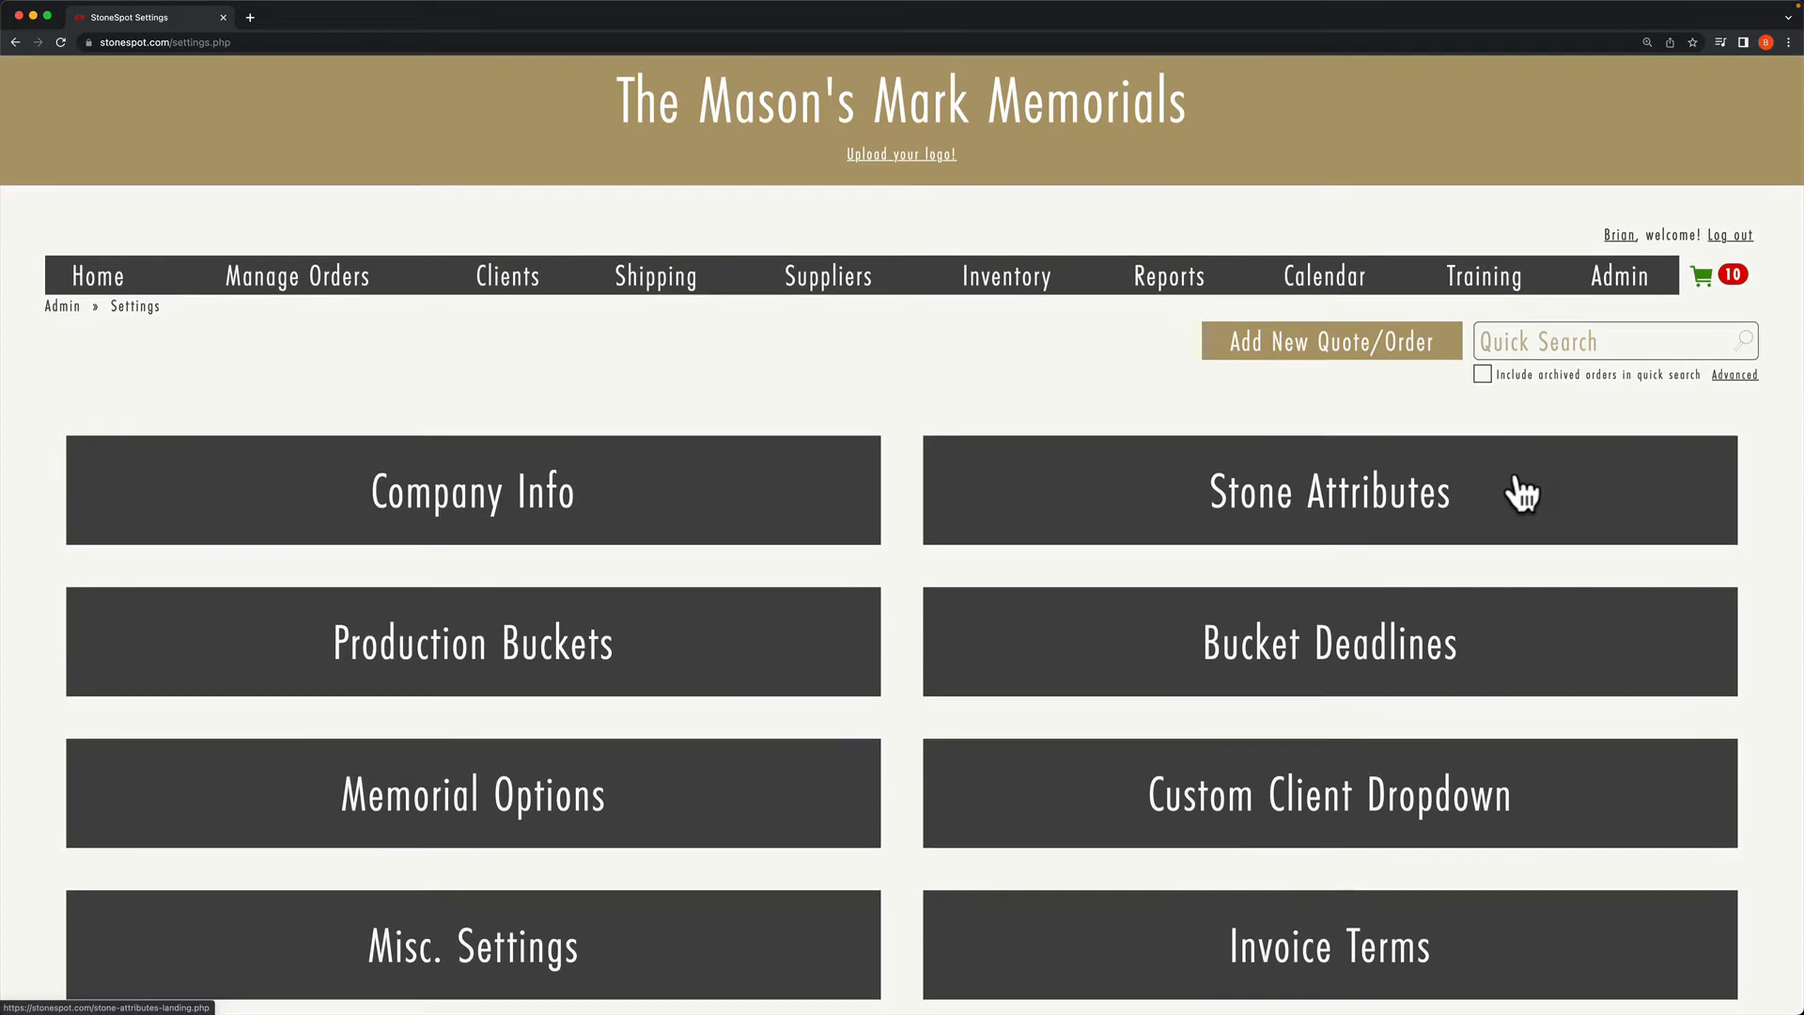
left_click(1514, 652)
Step: Change the Ready to Go deadline from 3 to 1 day and save
scroll(885, 669, "down", 9)
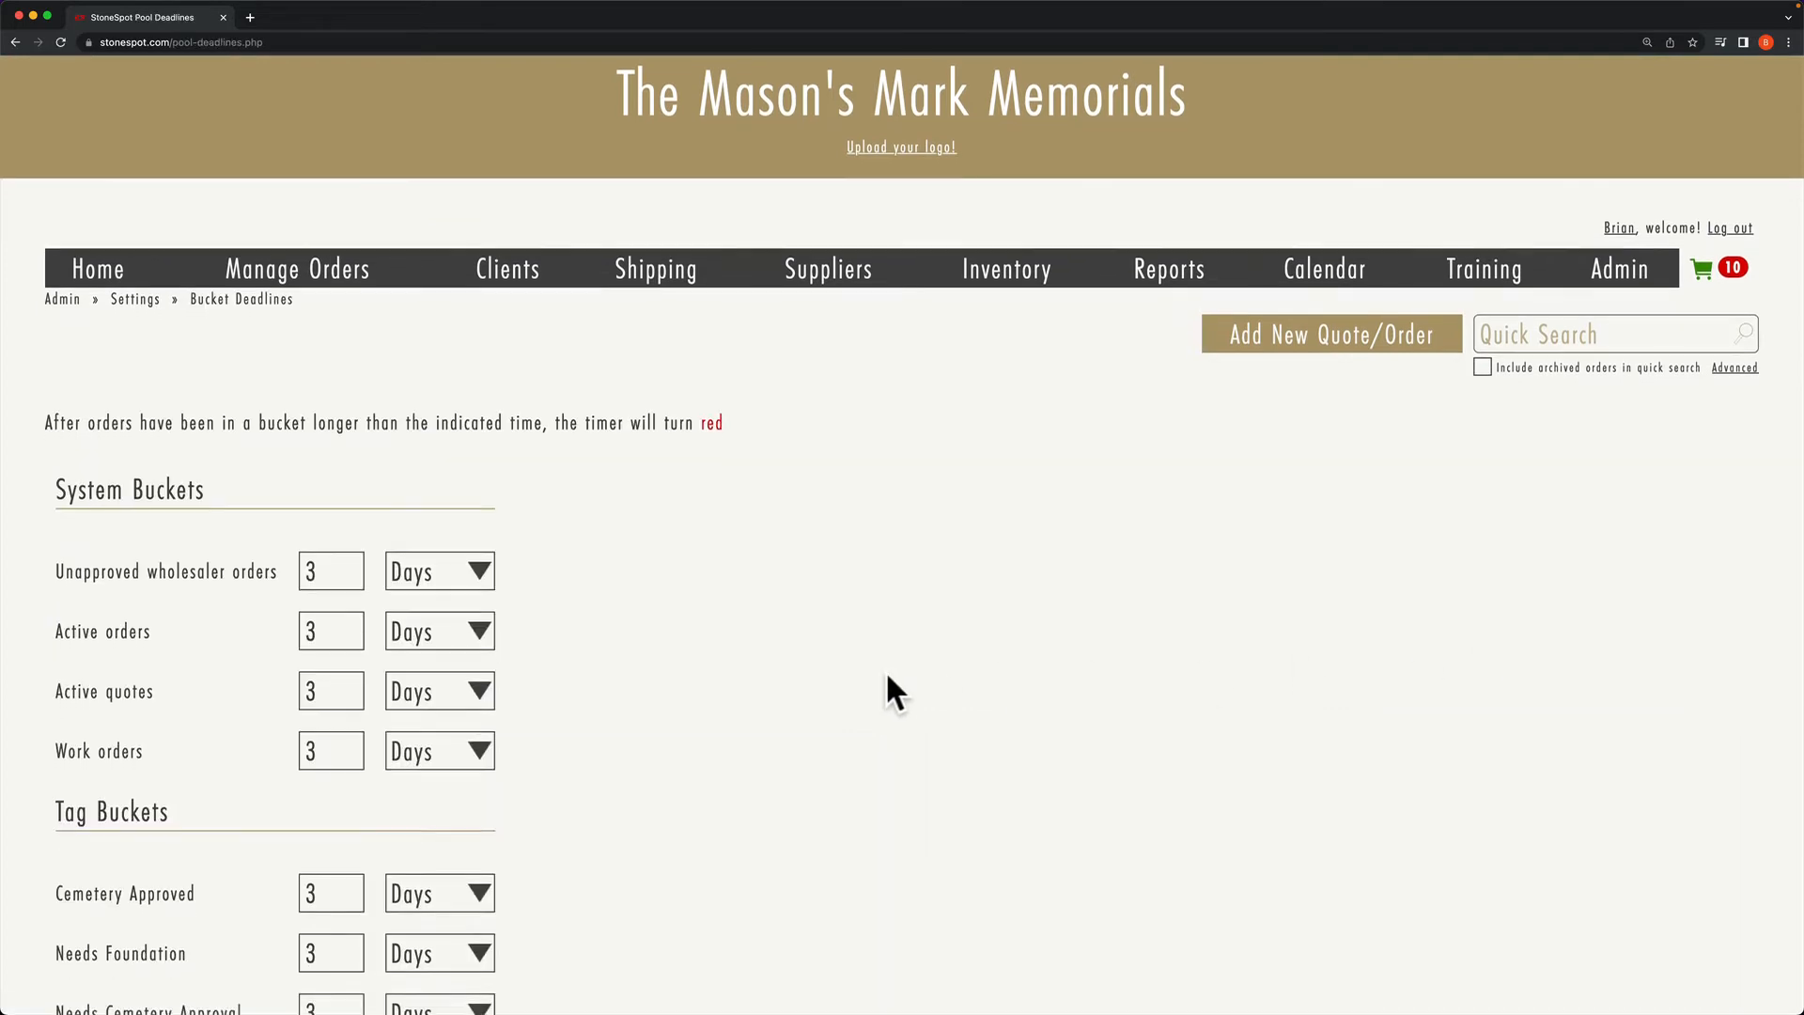
scroll(887, 676, "down", 10)
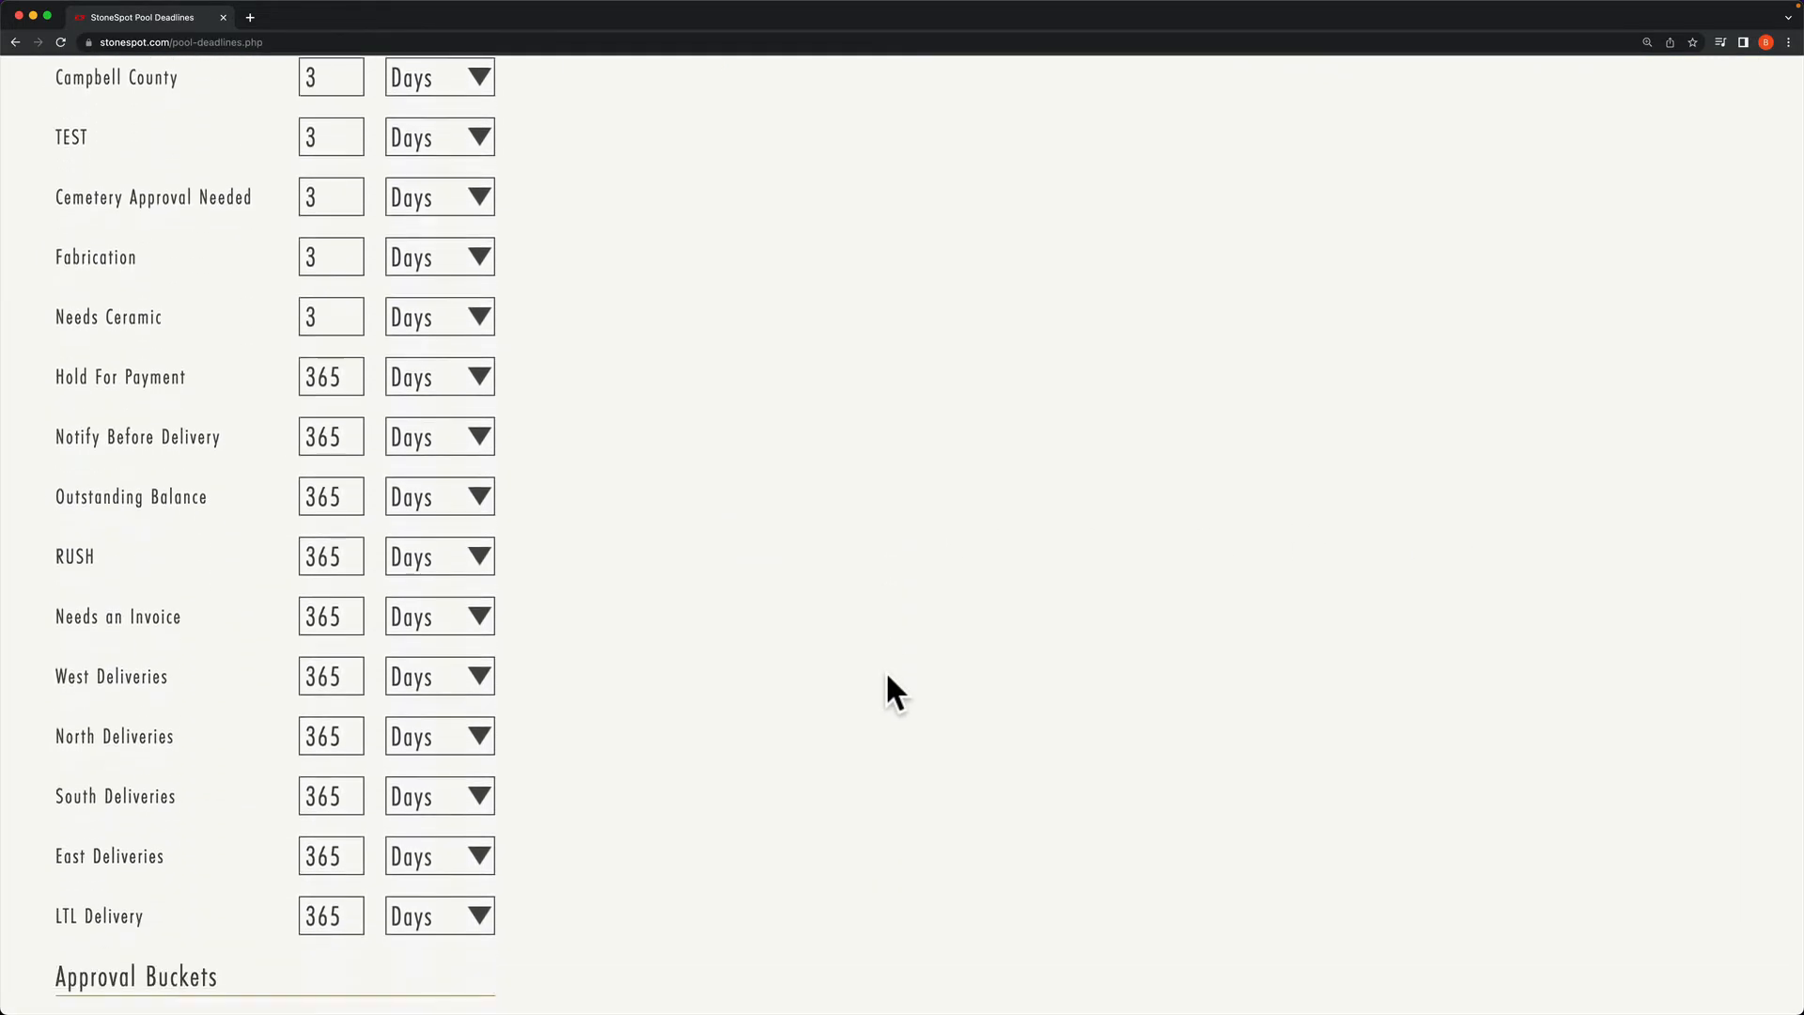
scroll(887, 675, "down", 6)
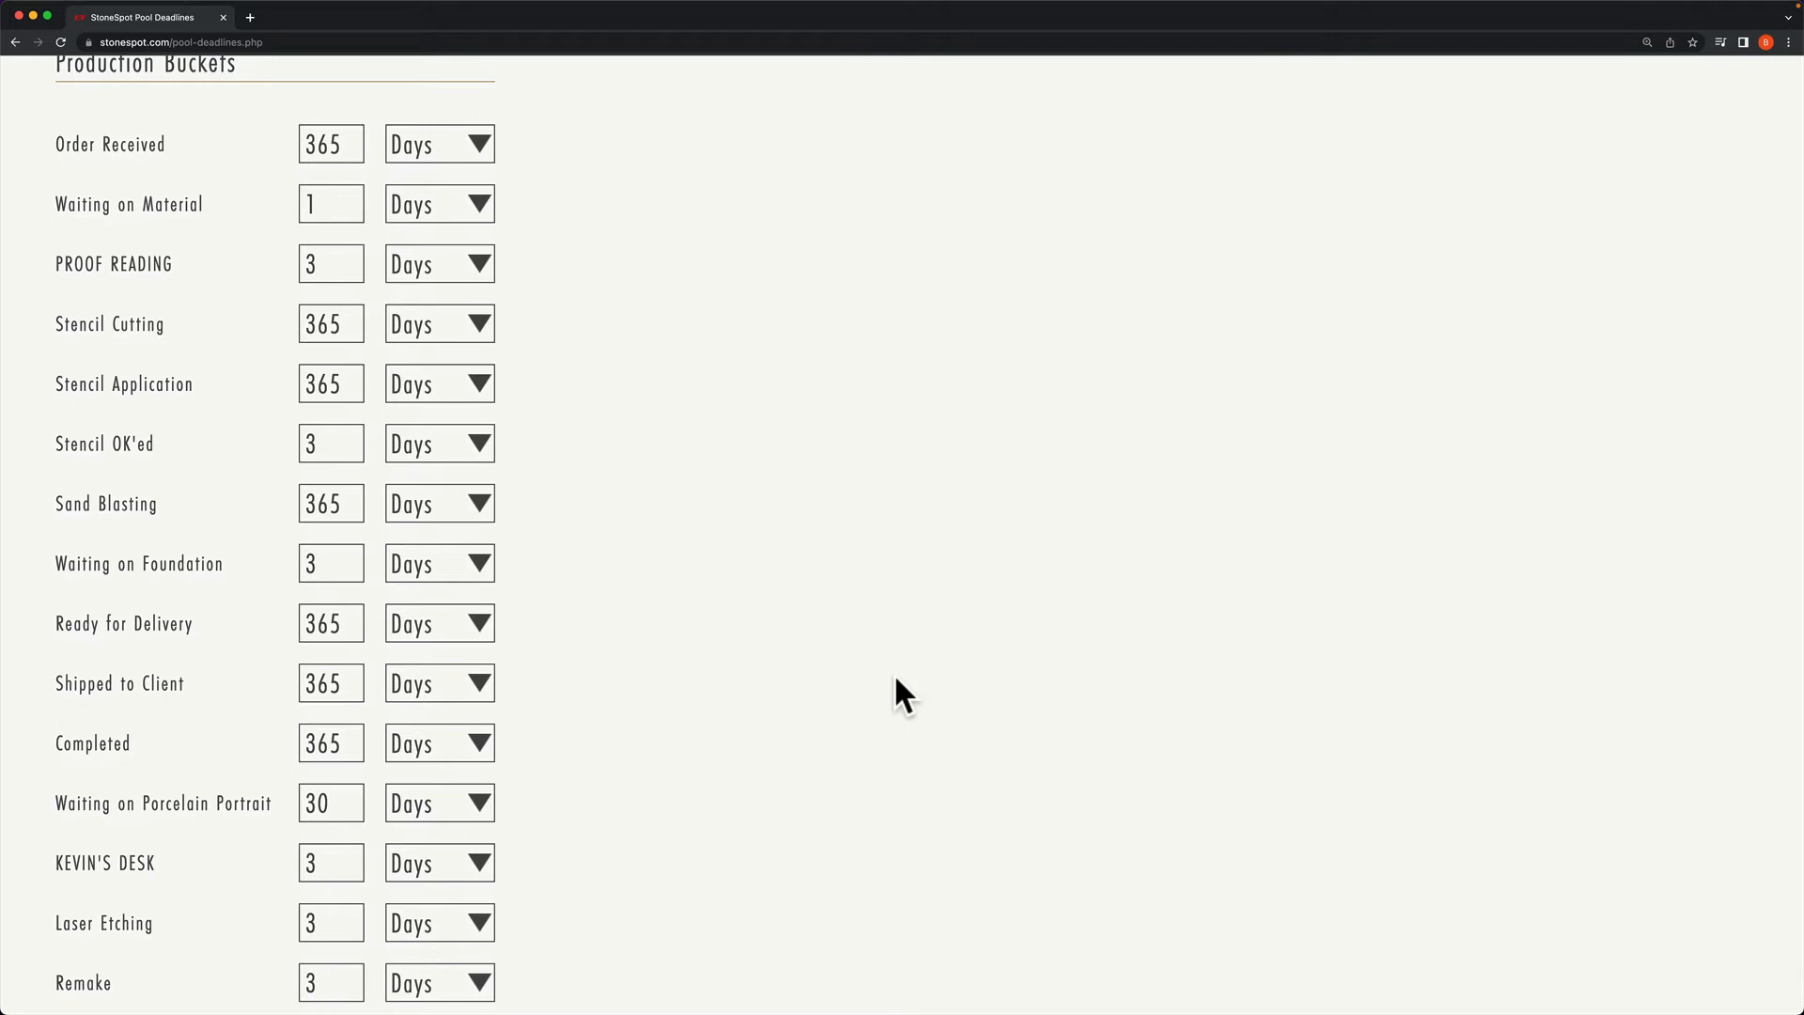
scroll(894, 672, "down", 4)
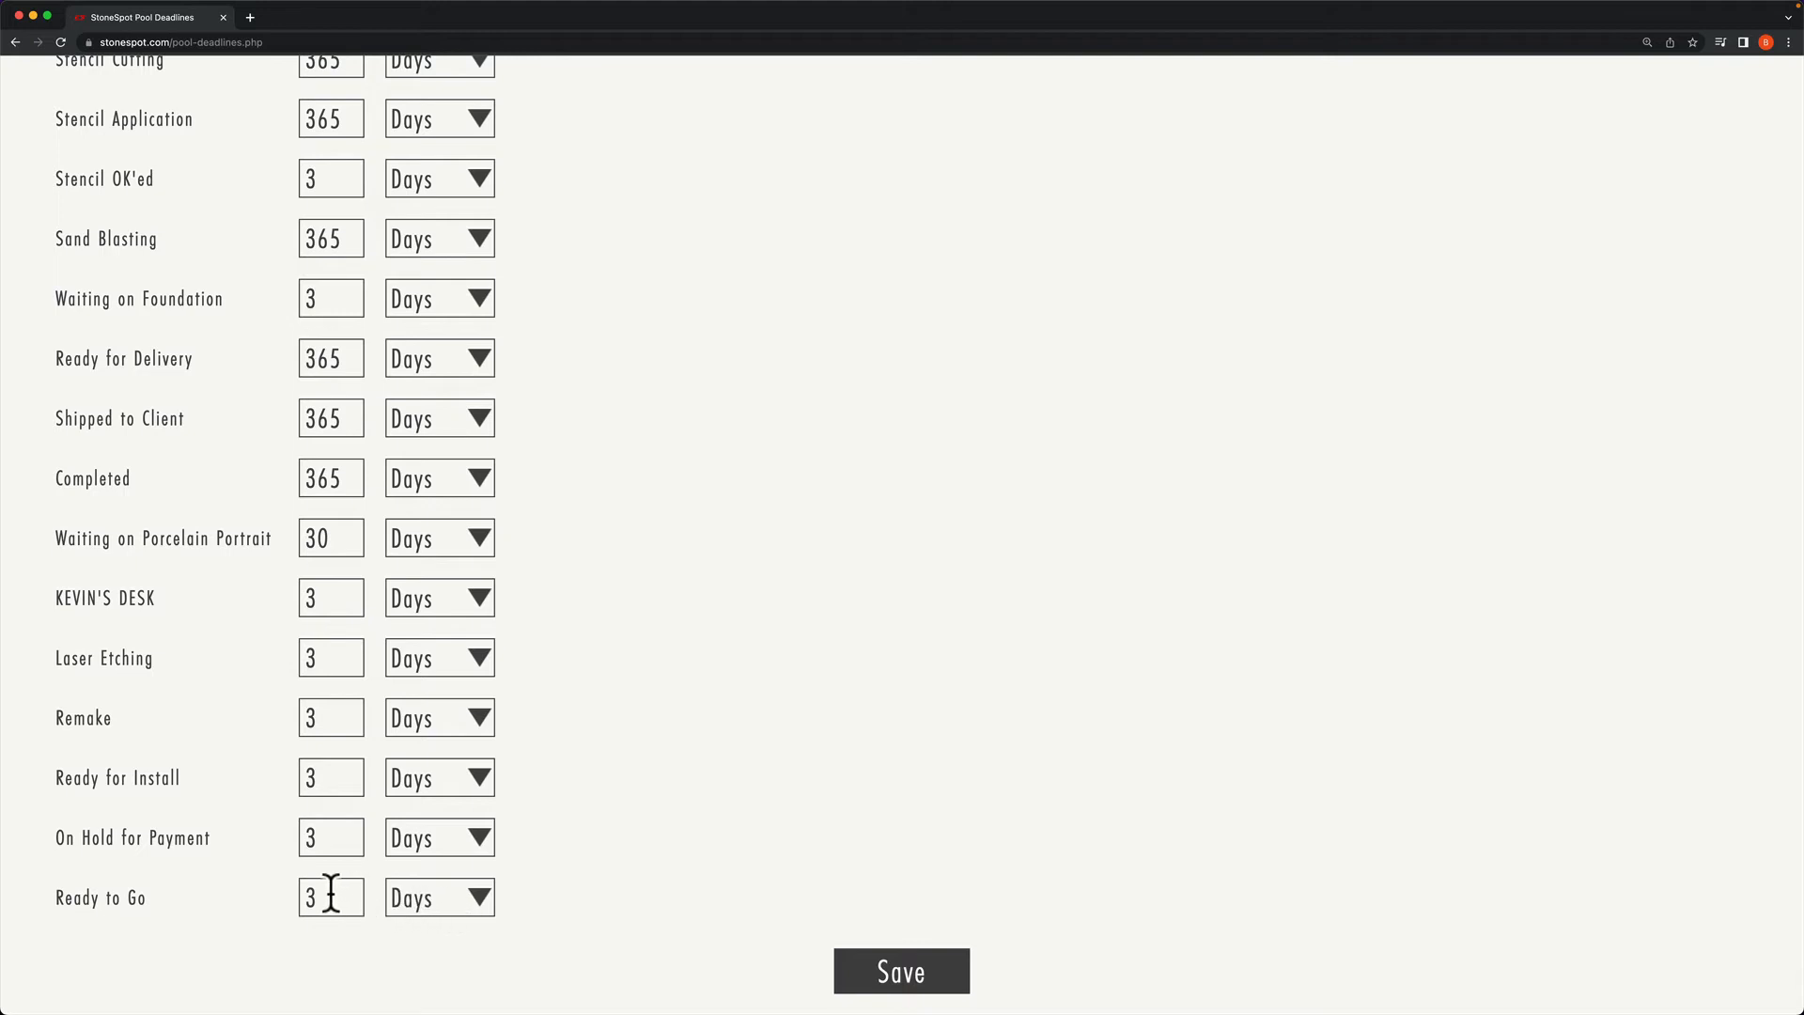
left_click_drag(330, 897, 259, 893)
type("1")
left_click(908, 972)
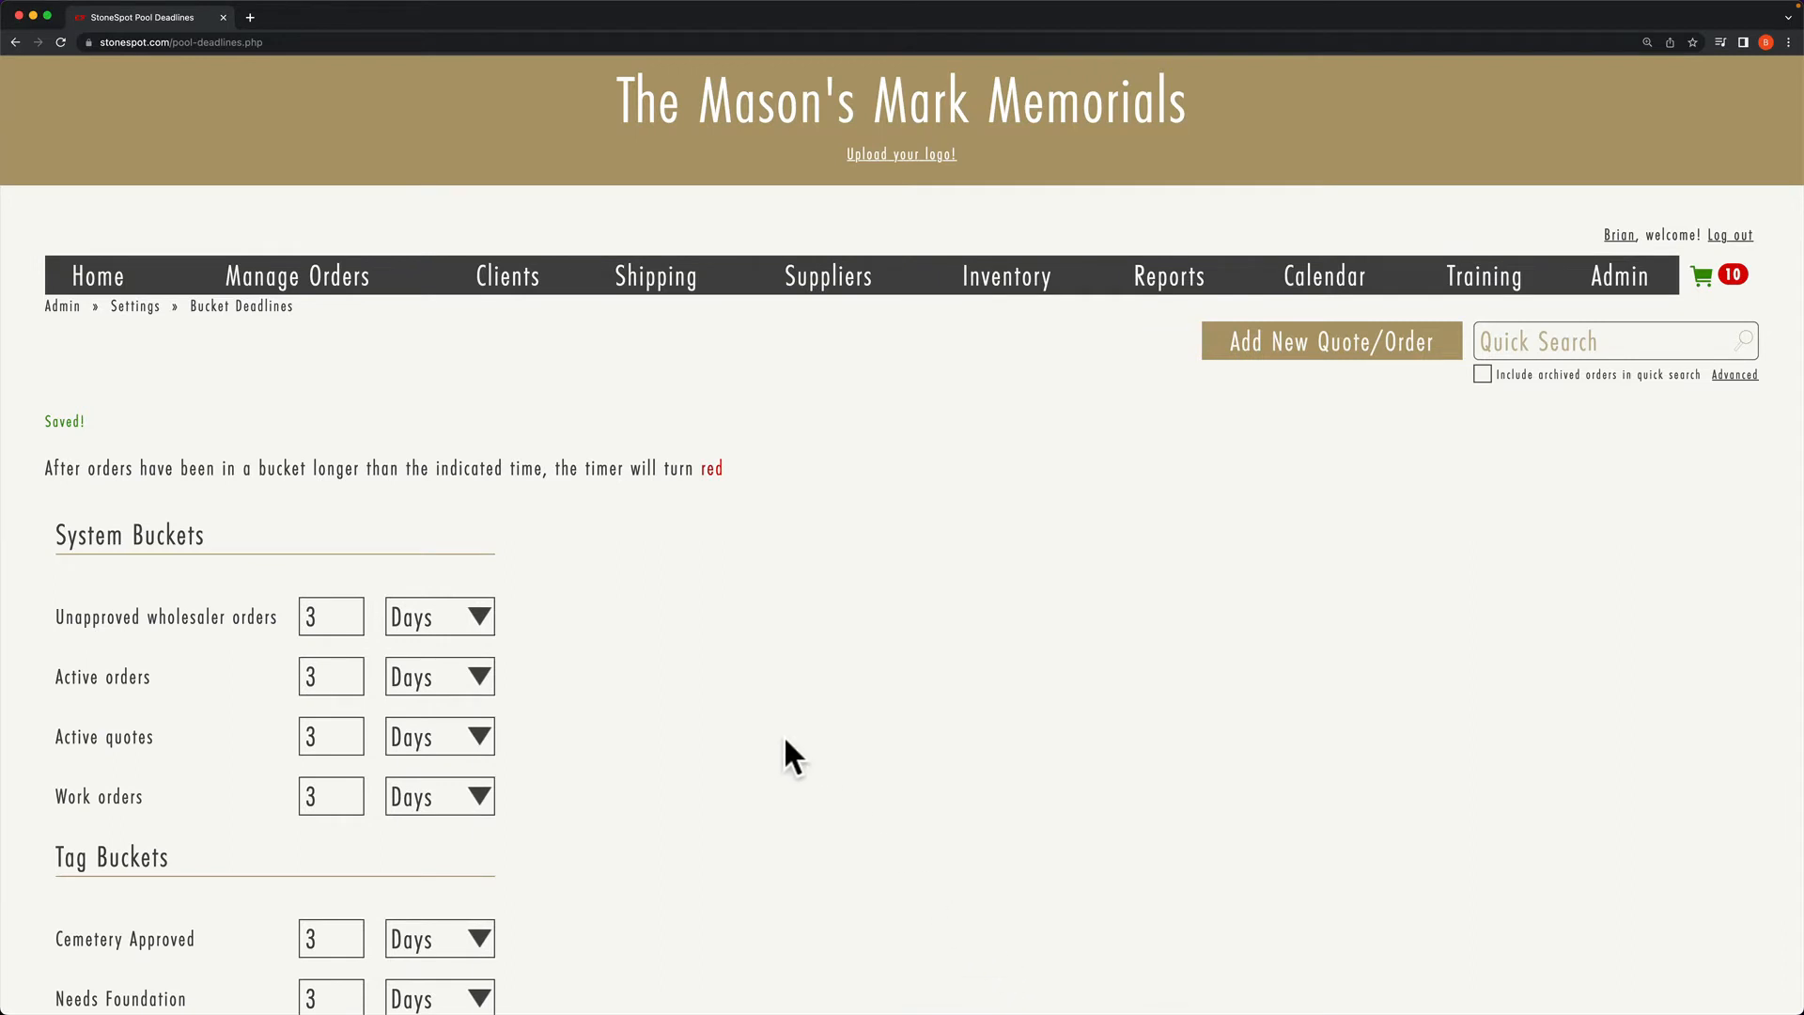
Step: From Manage Orders, open the Stencil OK'ed bucket and review its orders' elapsed times
left_click(351, 286)
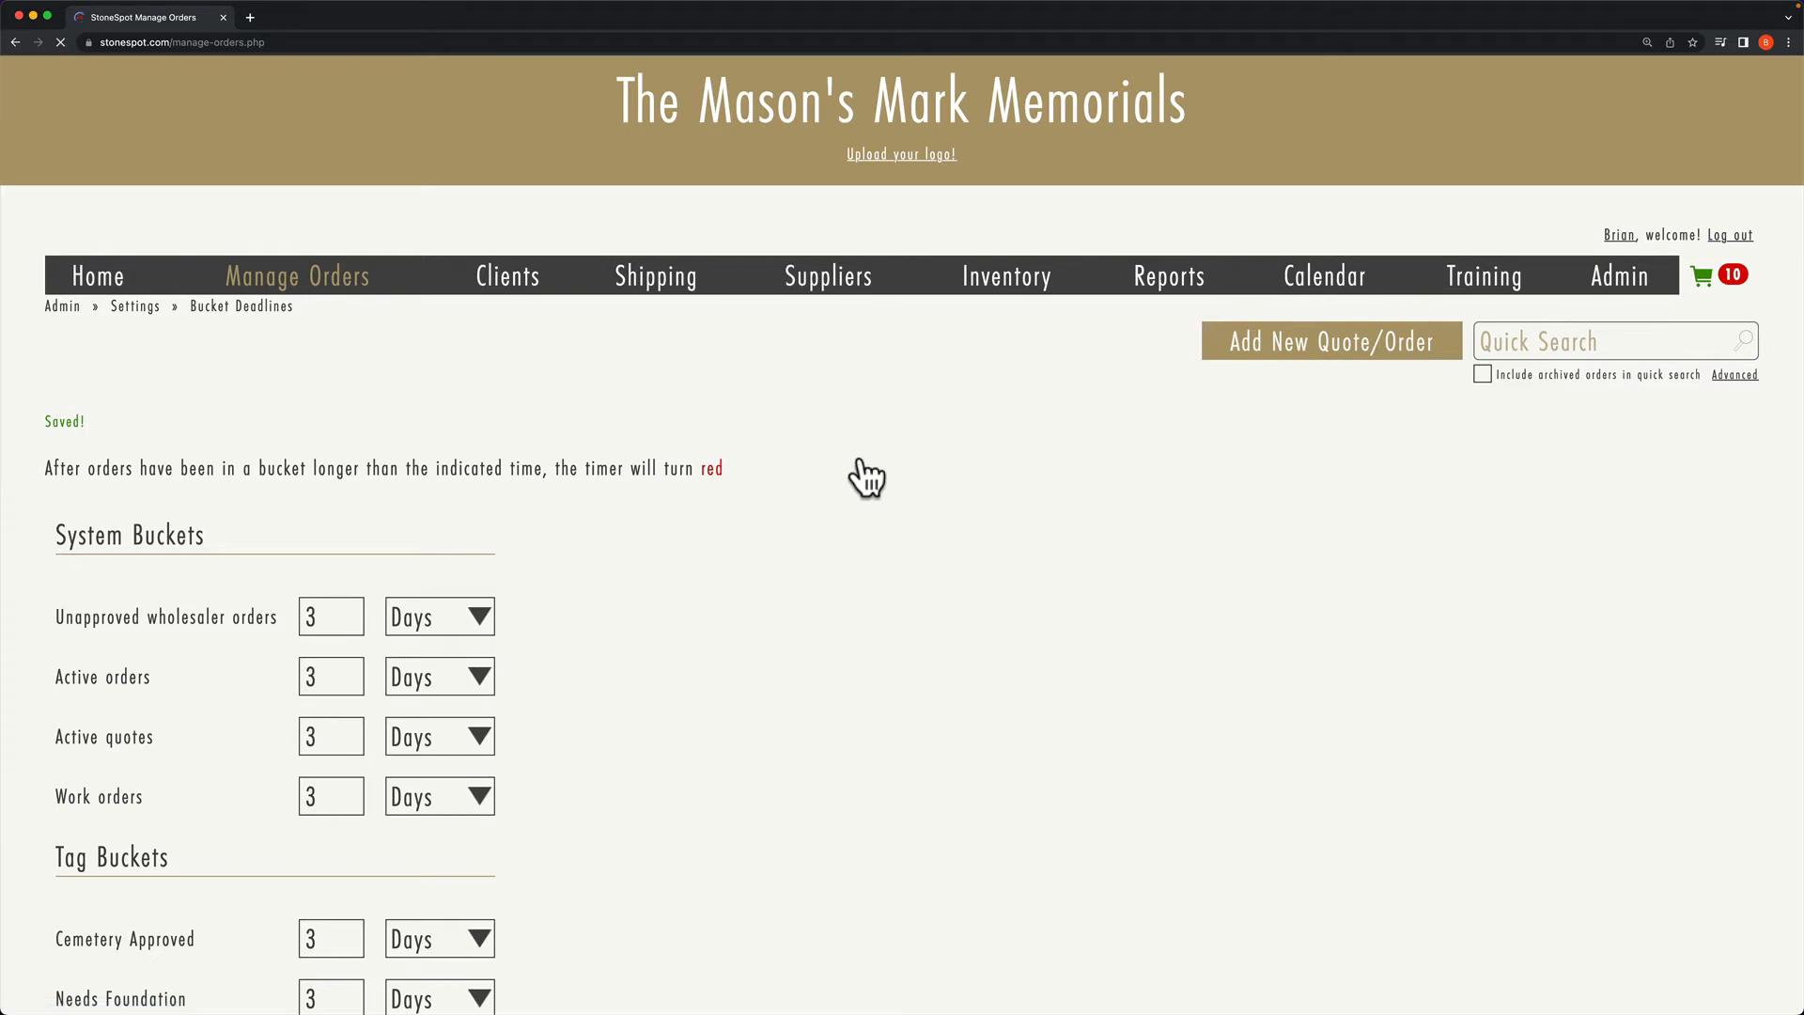
scroll(940, 531, "down", 4)
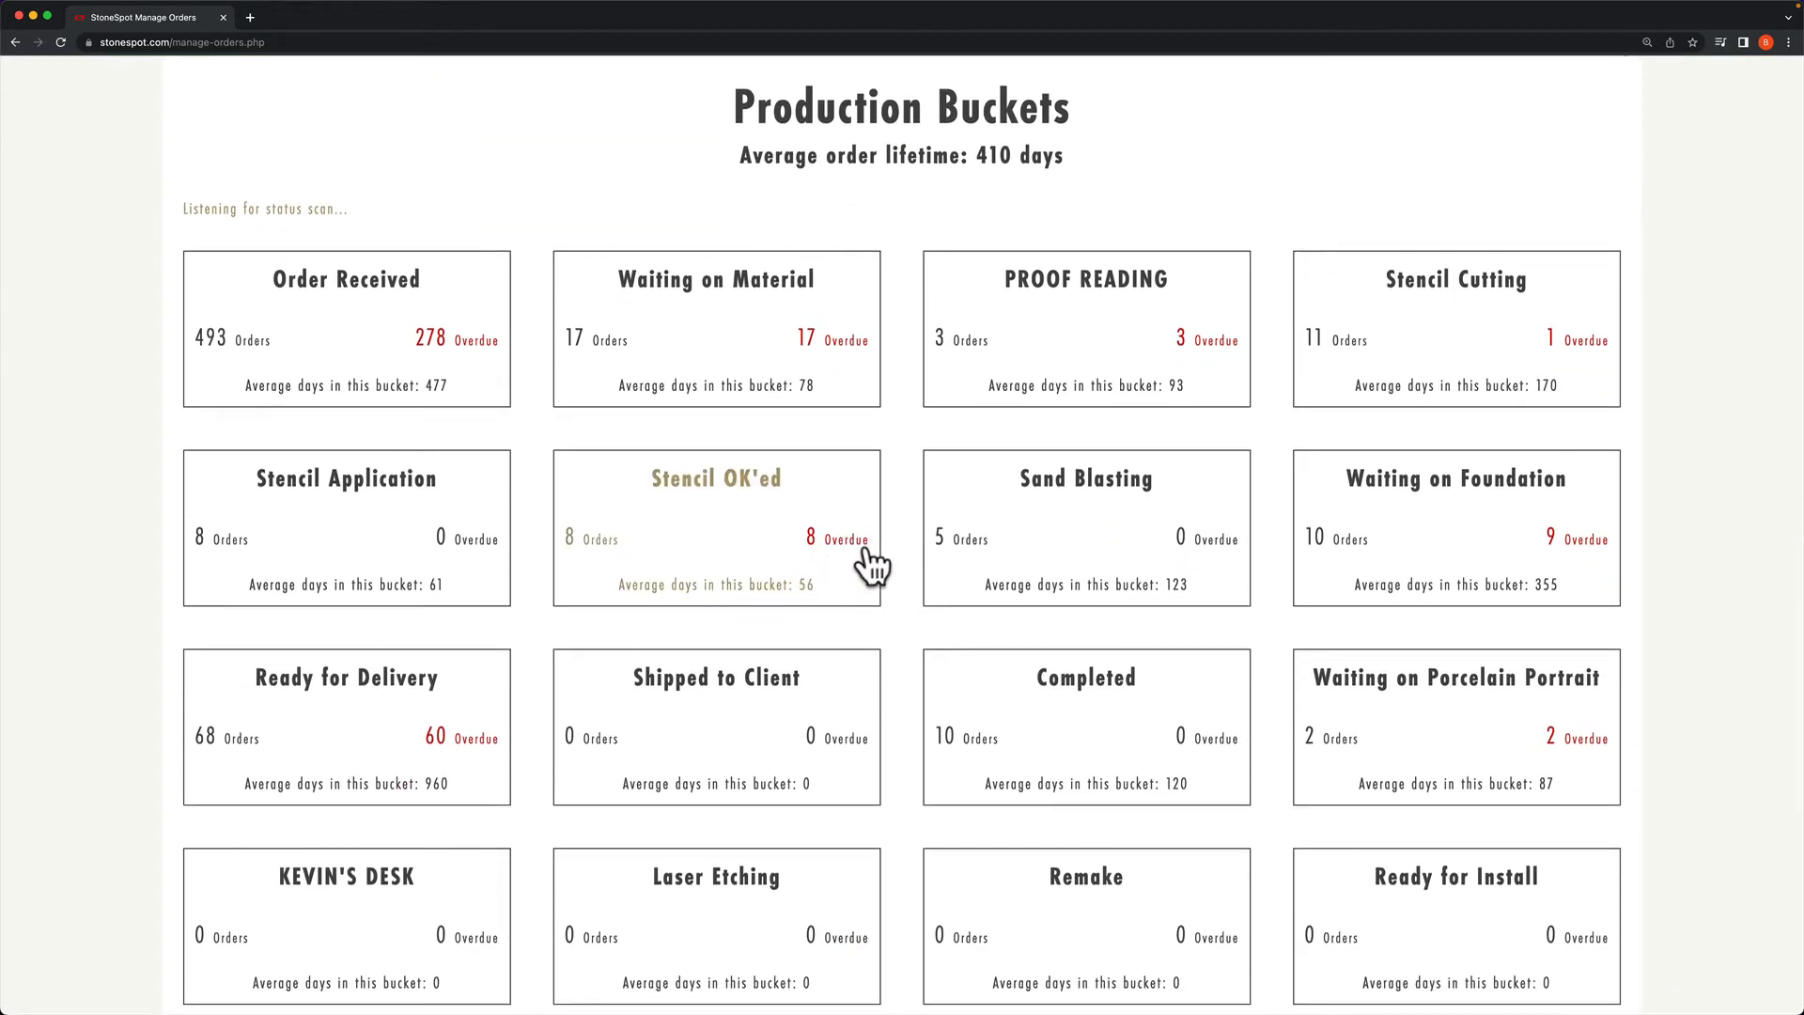
left_click(818, 555)
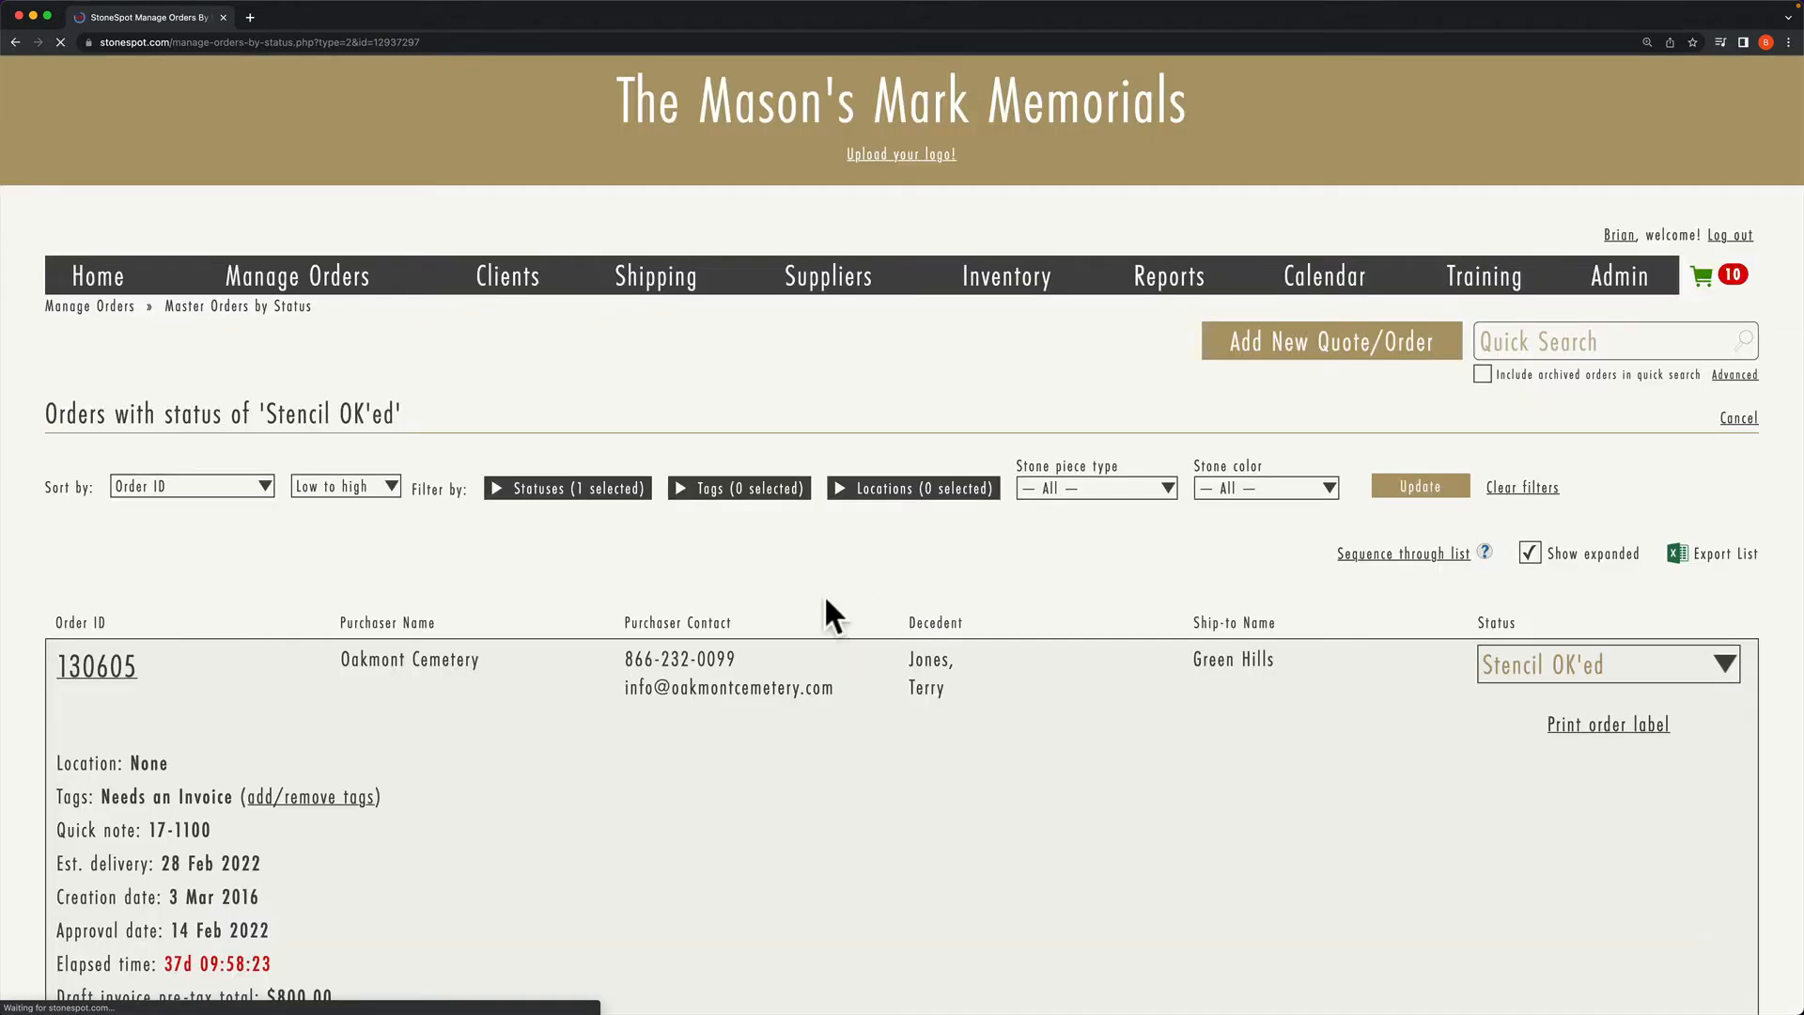
scroll(658, 639, "down", 4)
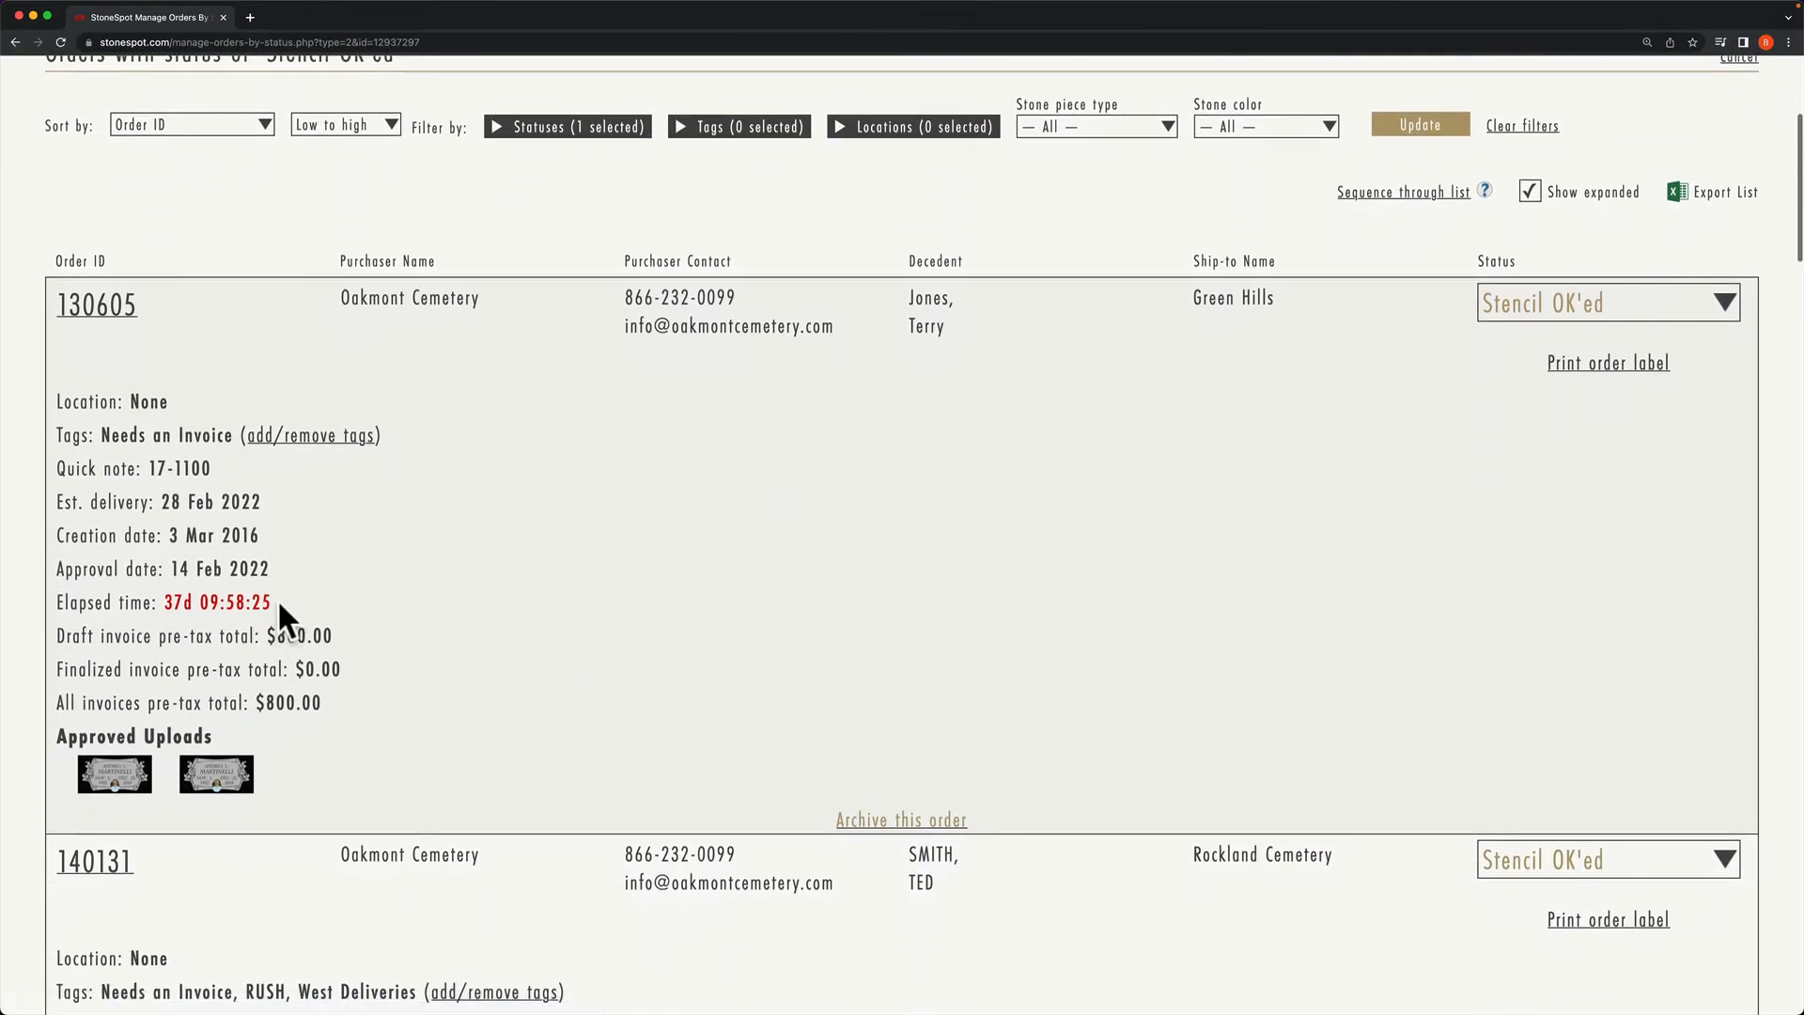
left_click_drag(166, 602, 270, 600)
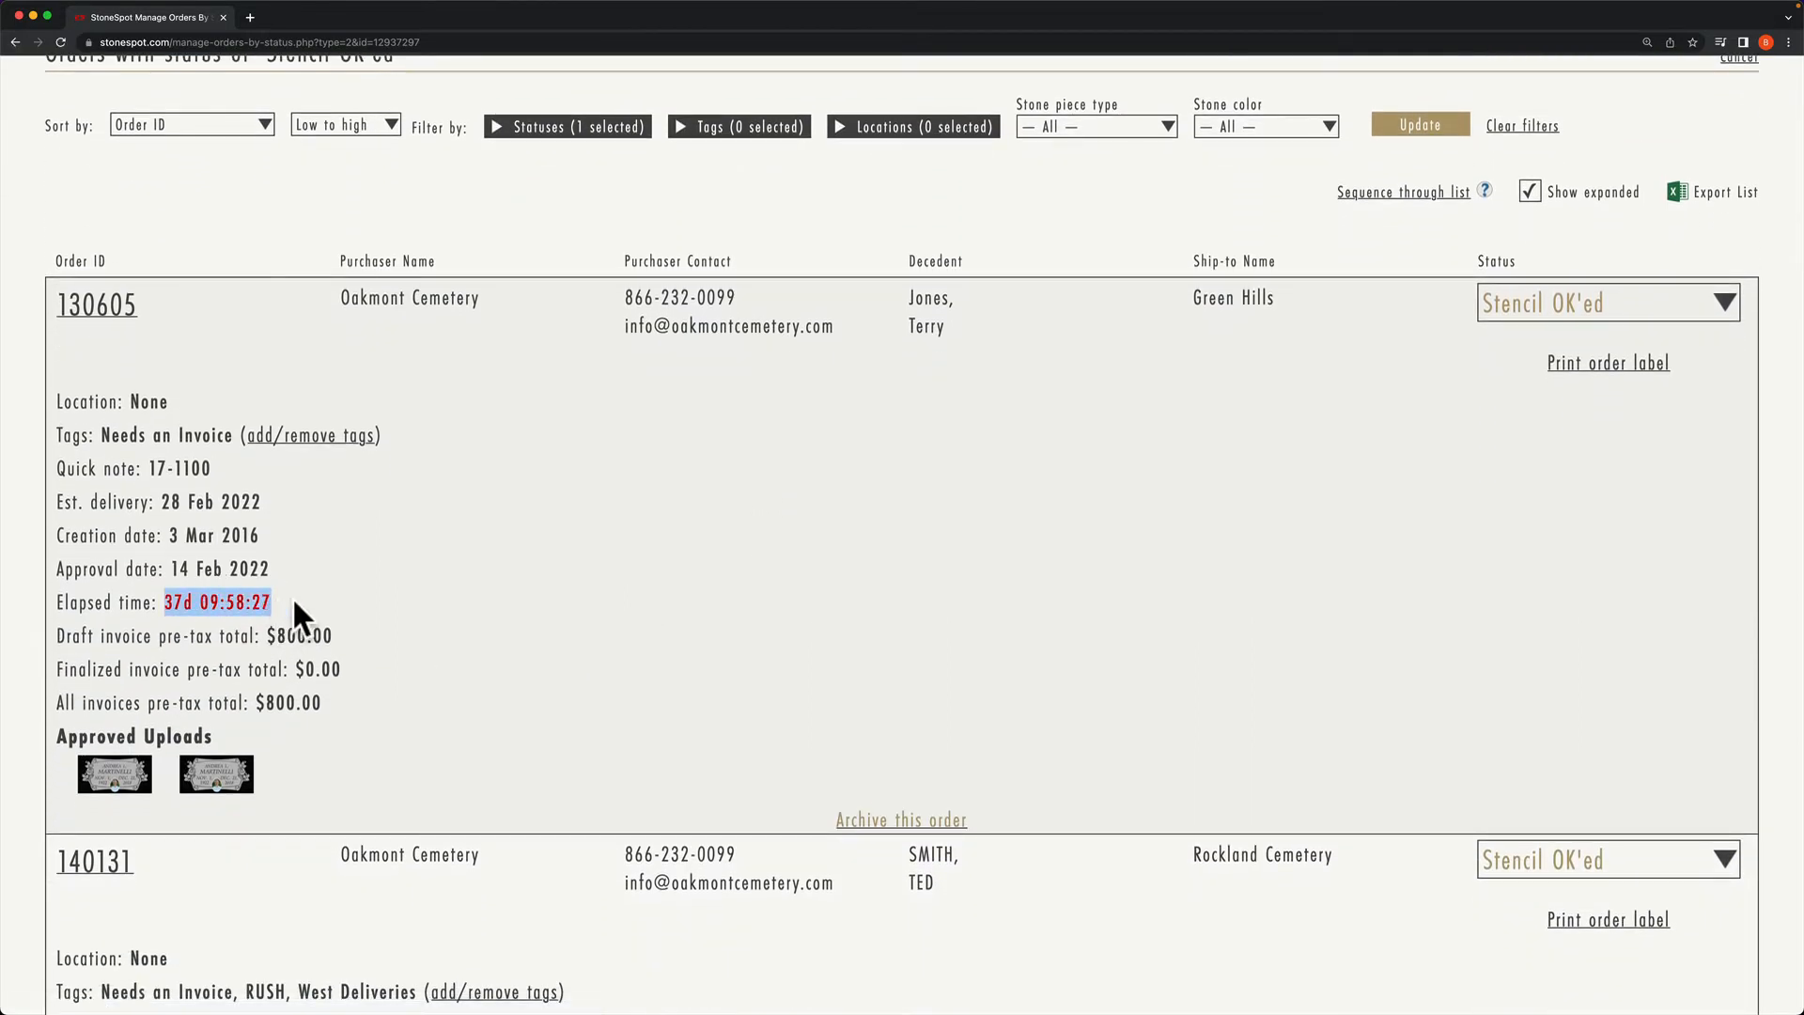
left_click(323, 602)
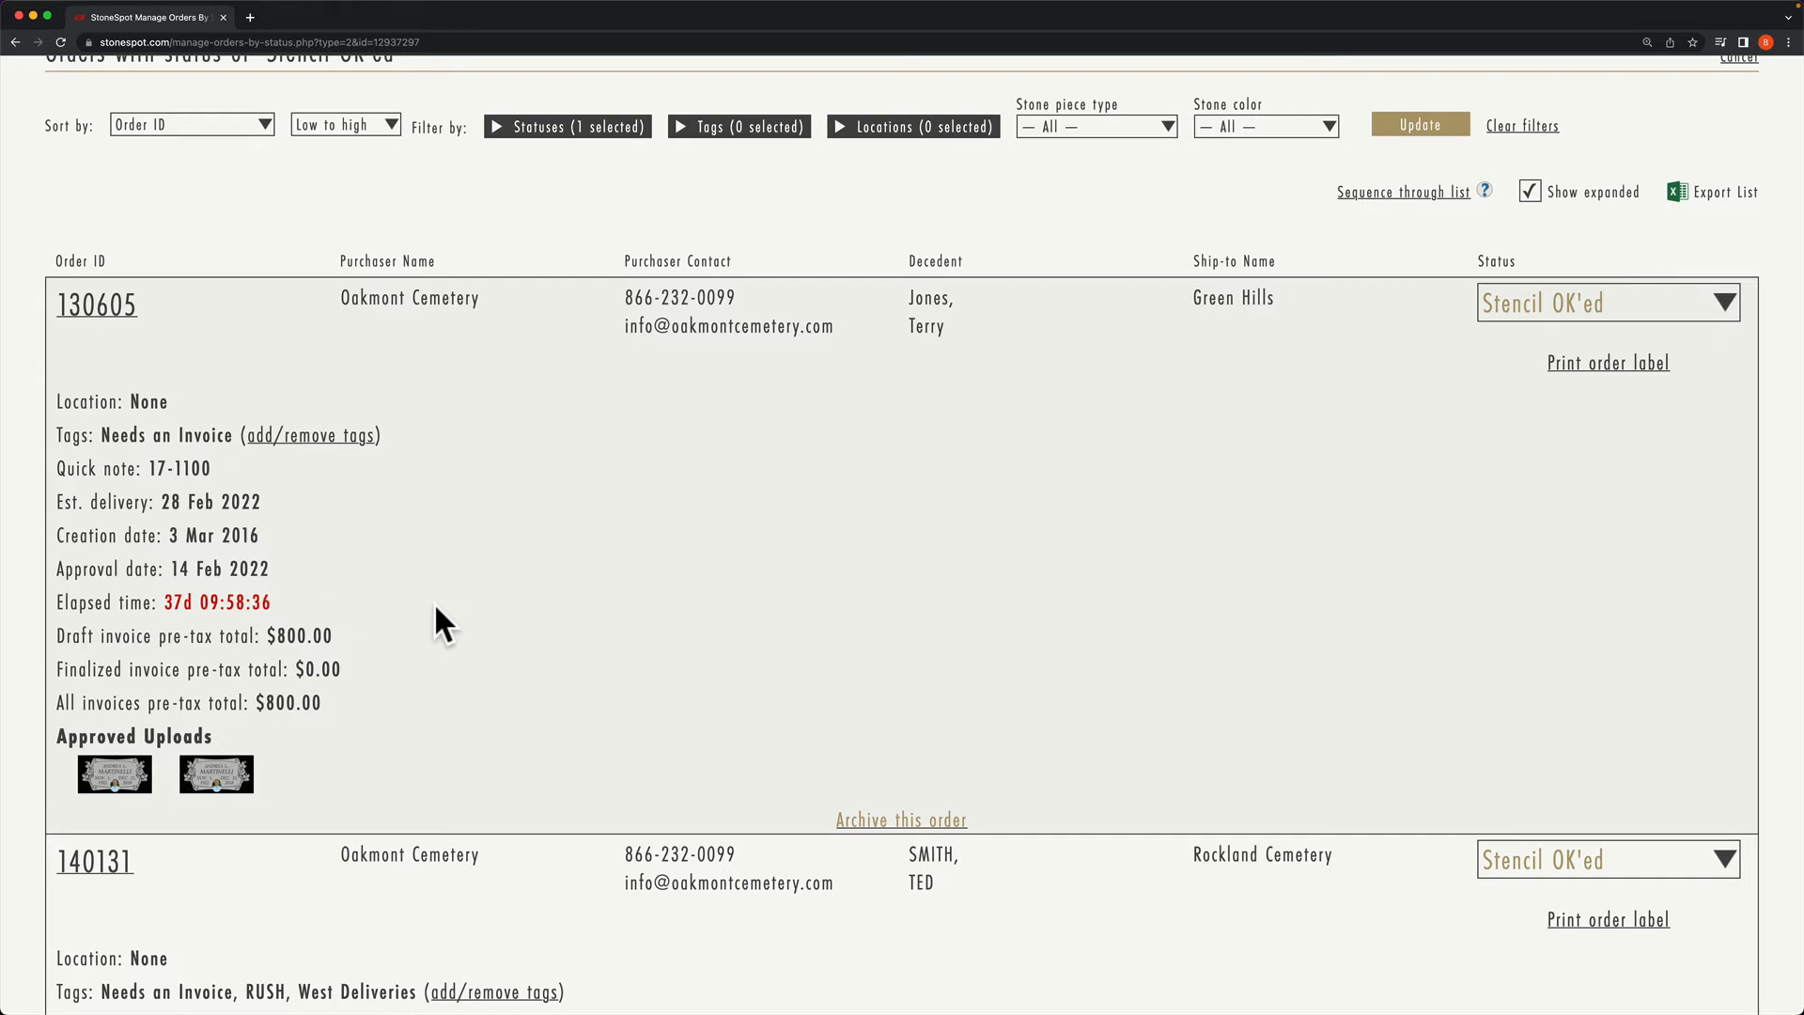
scroll(434, 606, "up", 5)
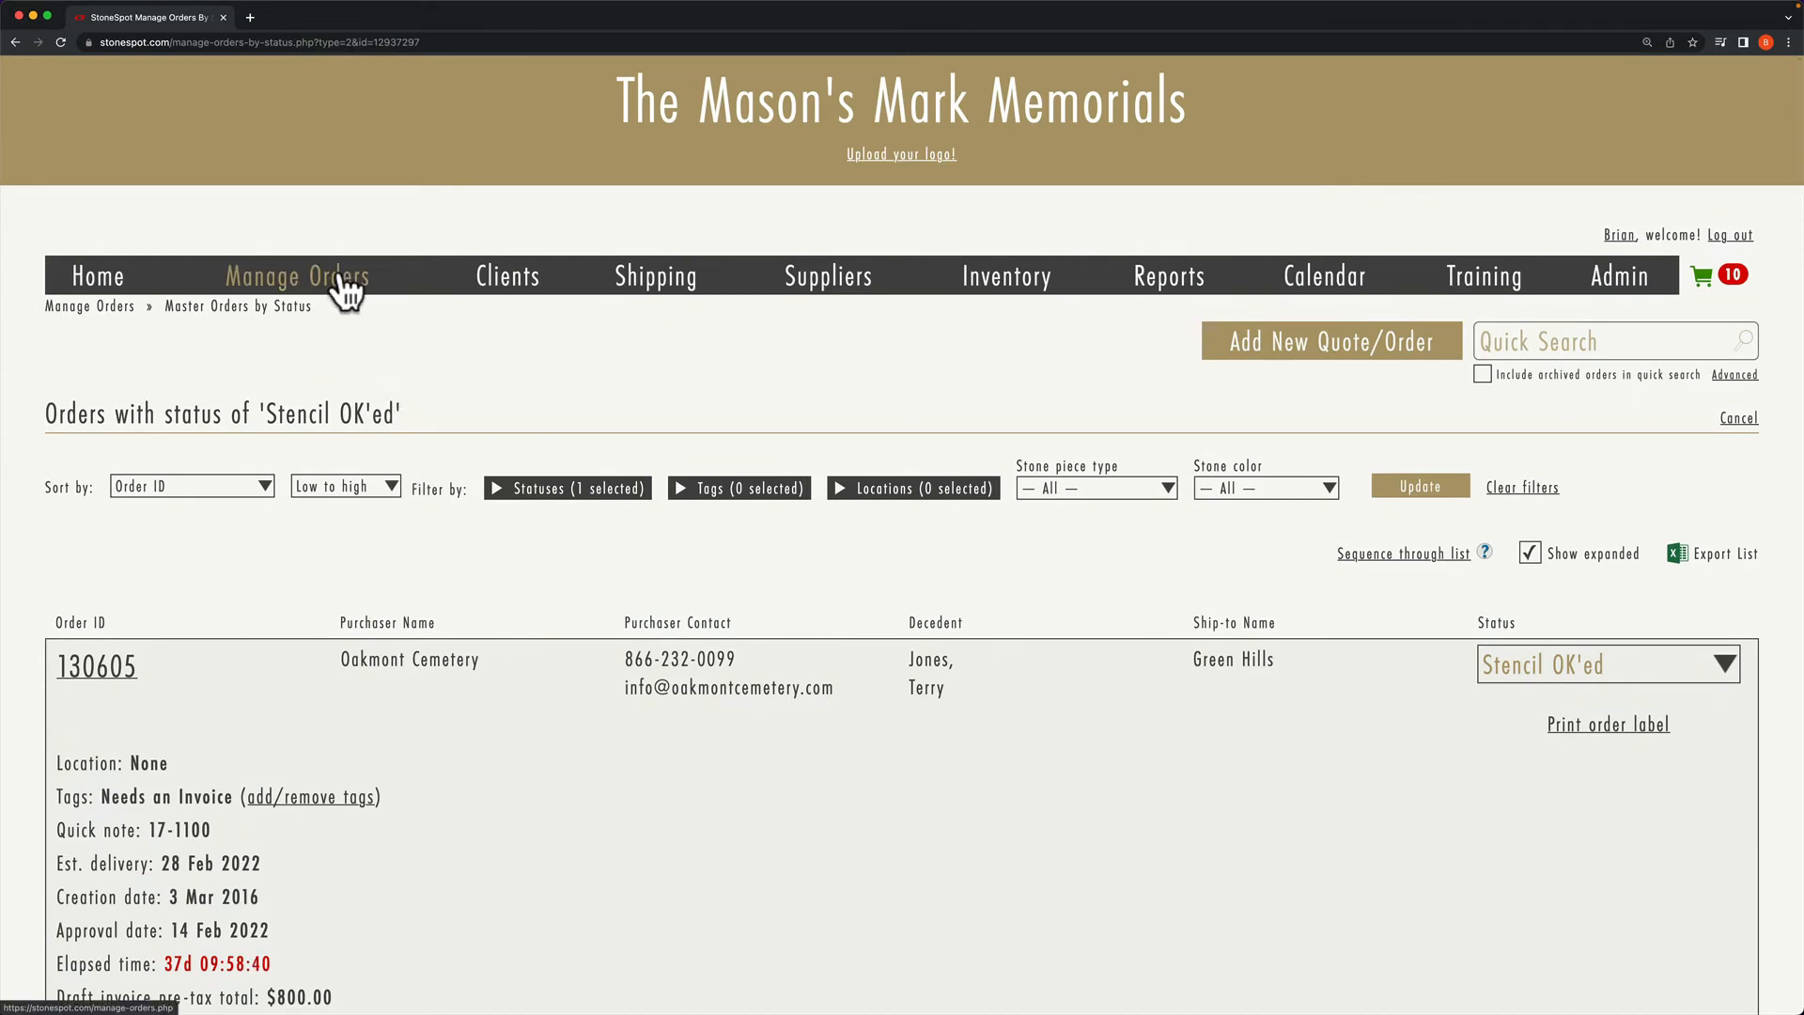
Step: From Manage Orders, open the Sand Blasting bucket's order list
left_click(342, 284)
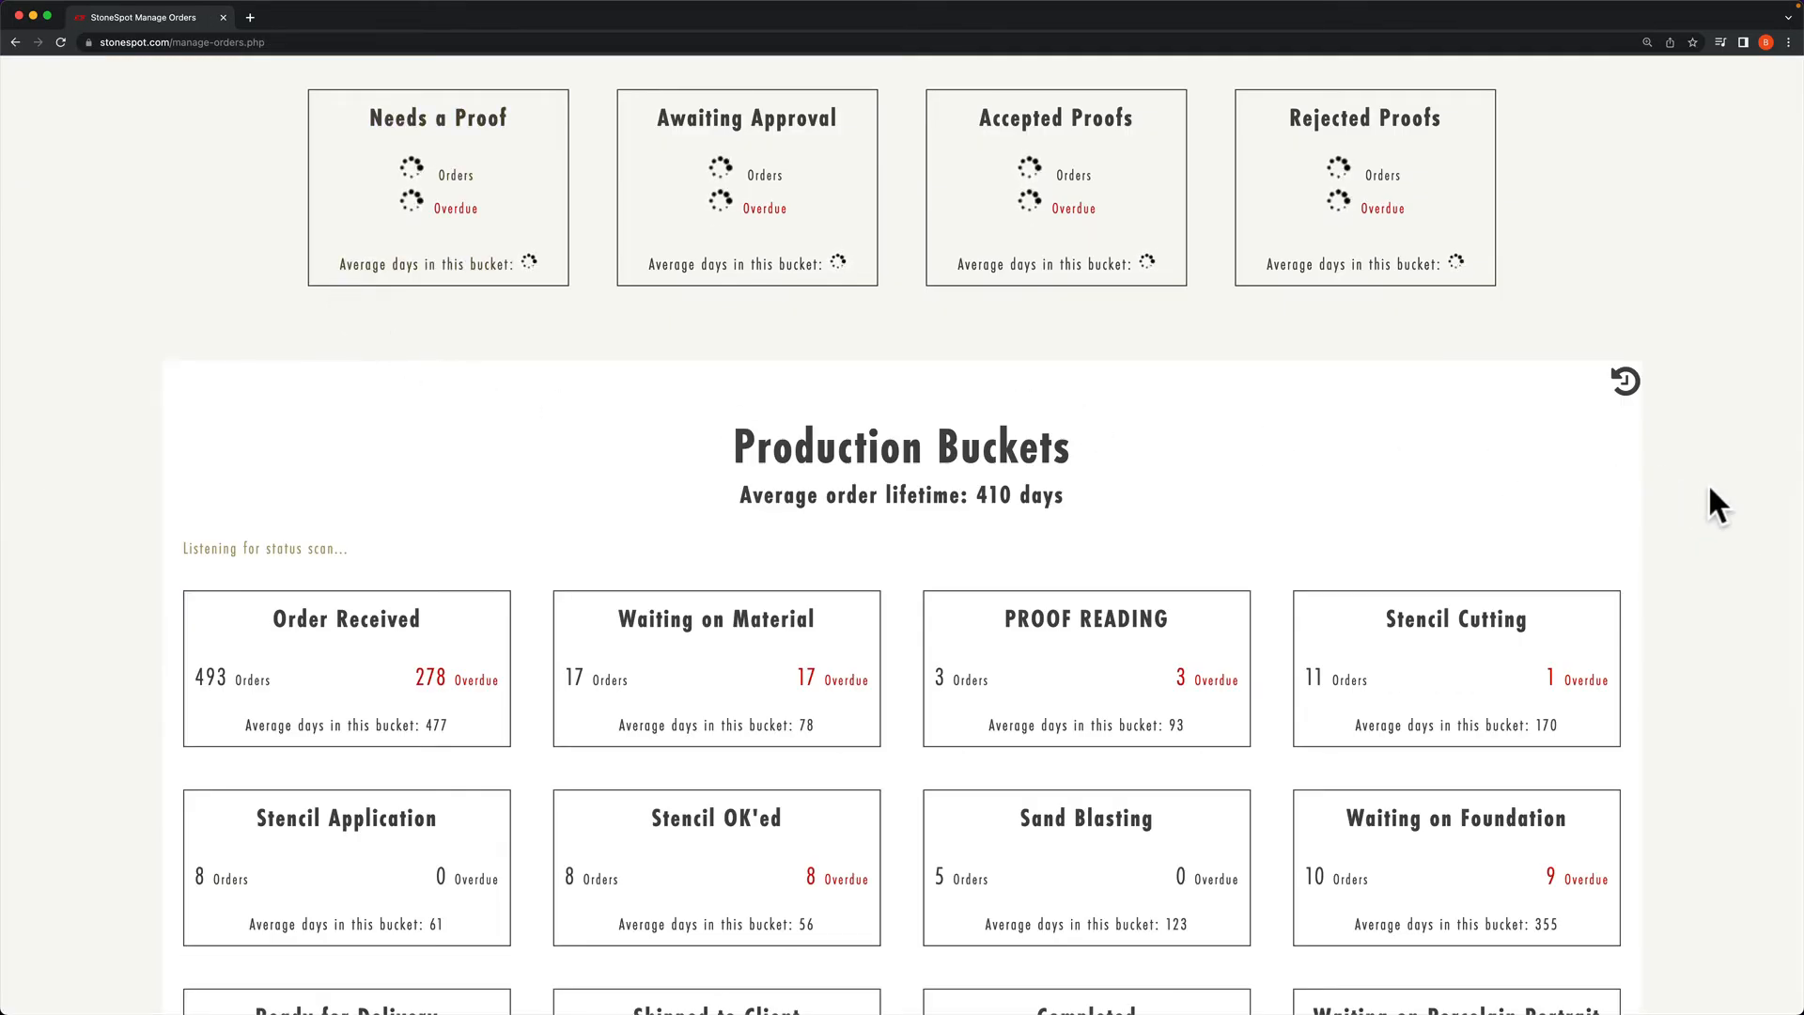
scroll(1706, 489, "down", 5)
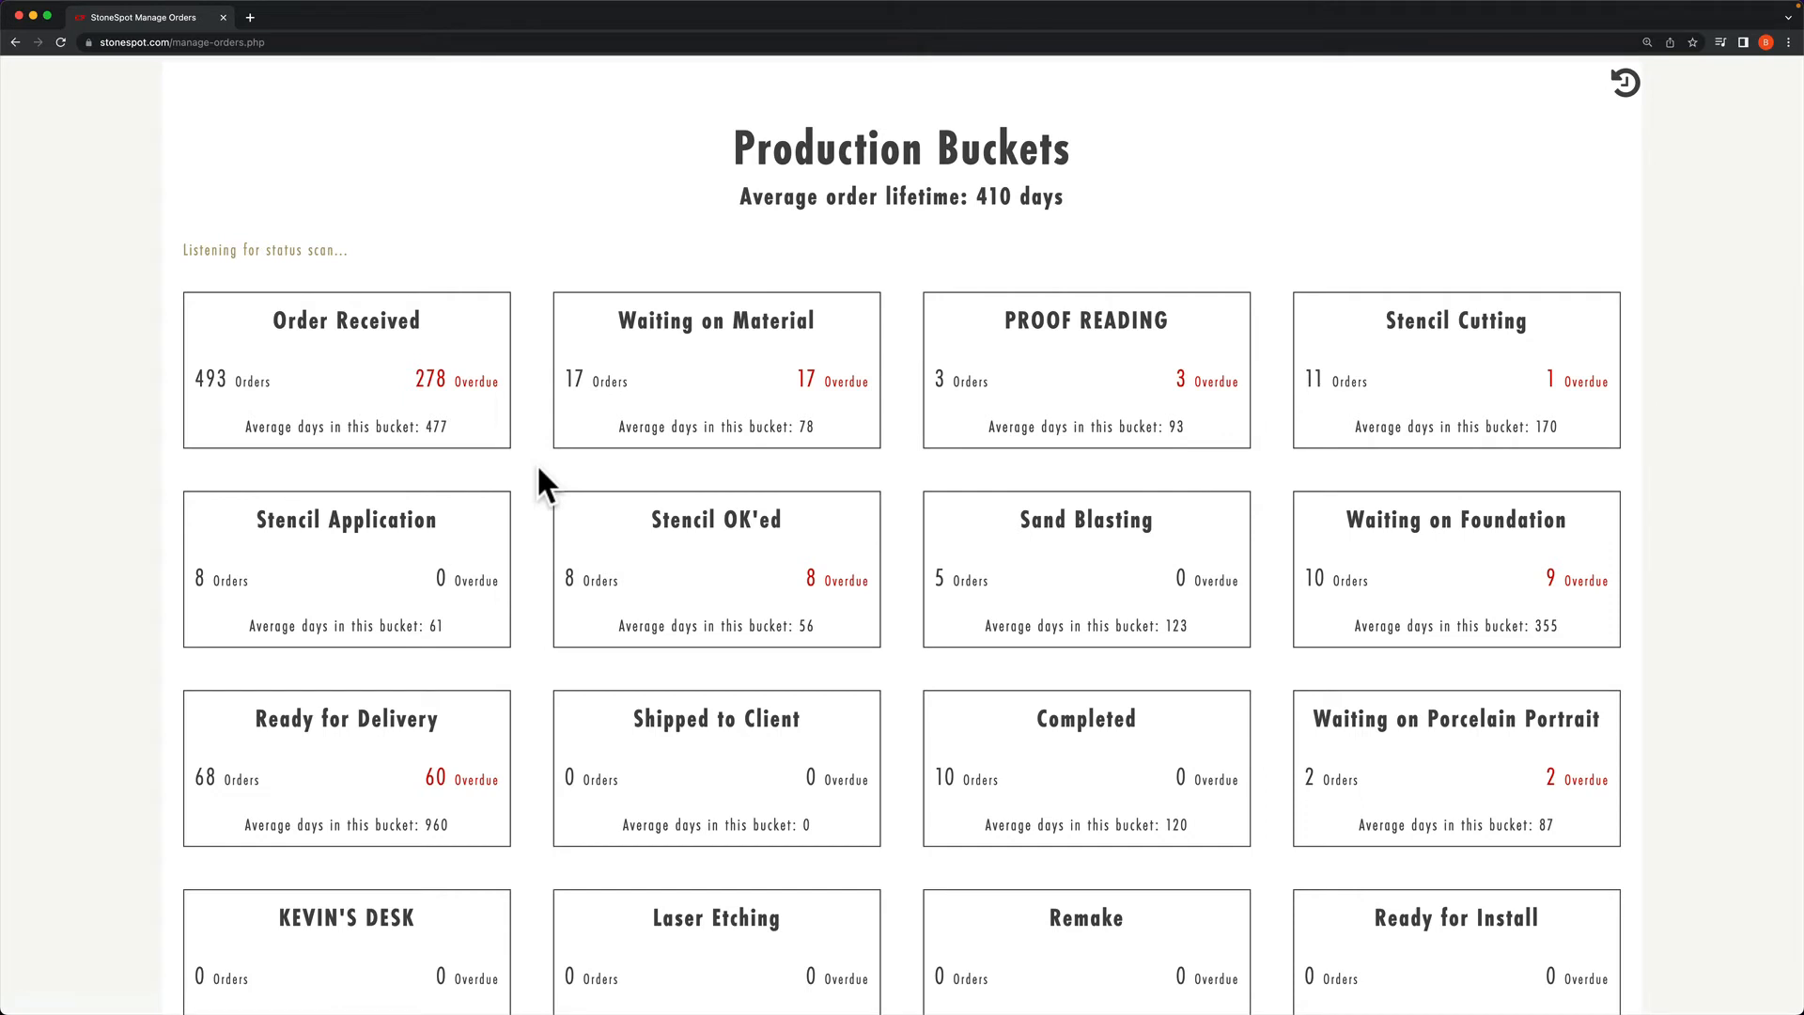
left_click(1052, 550)
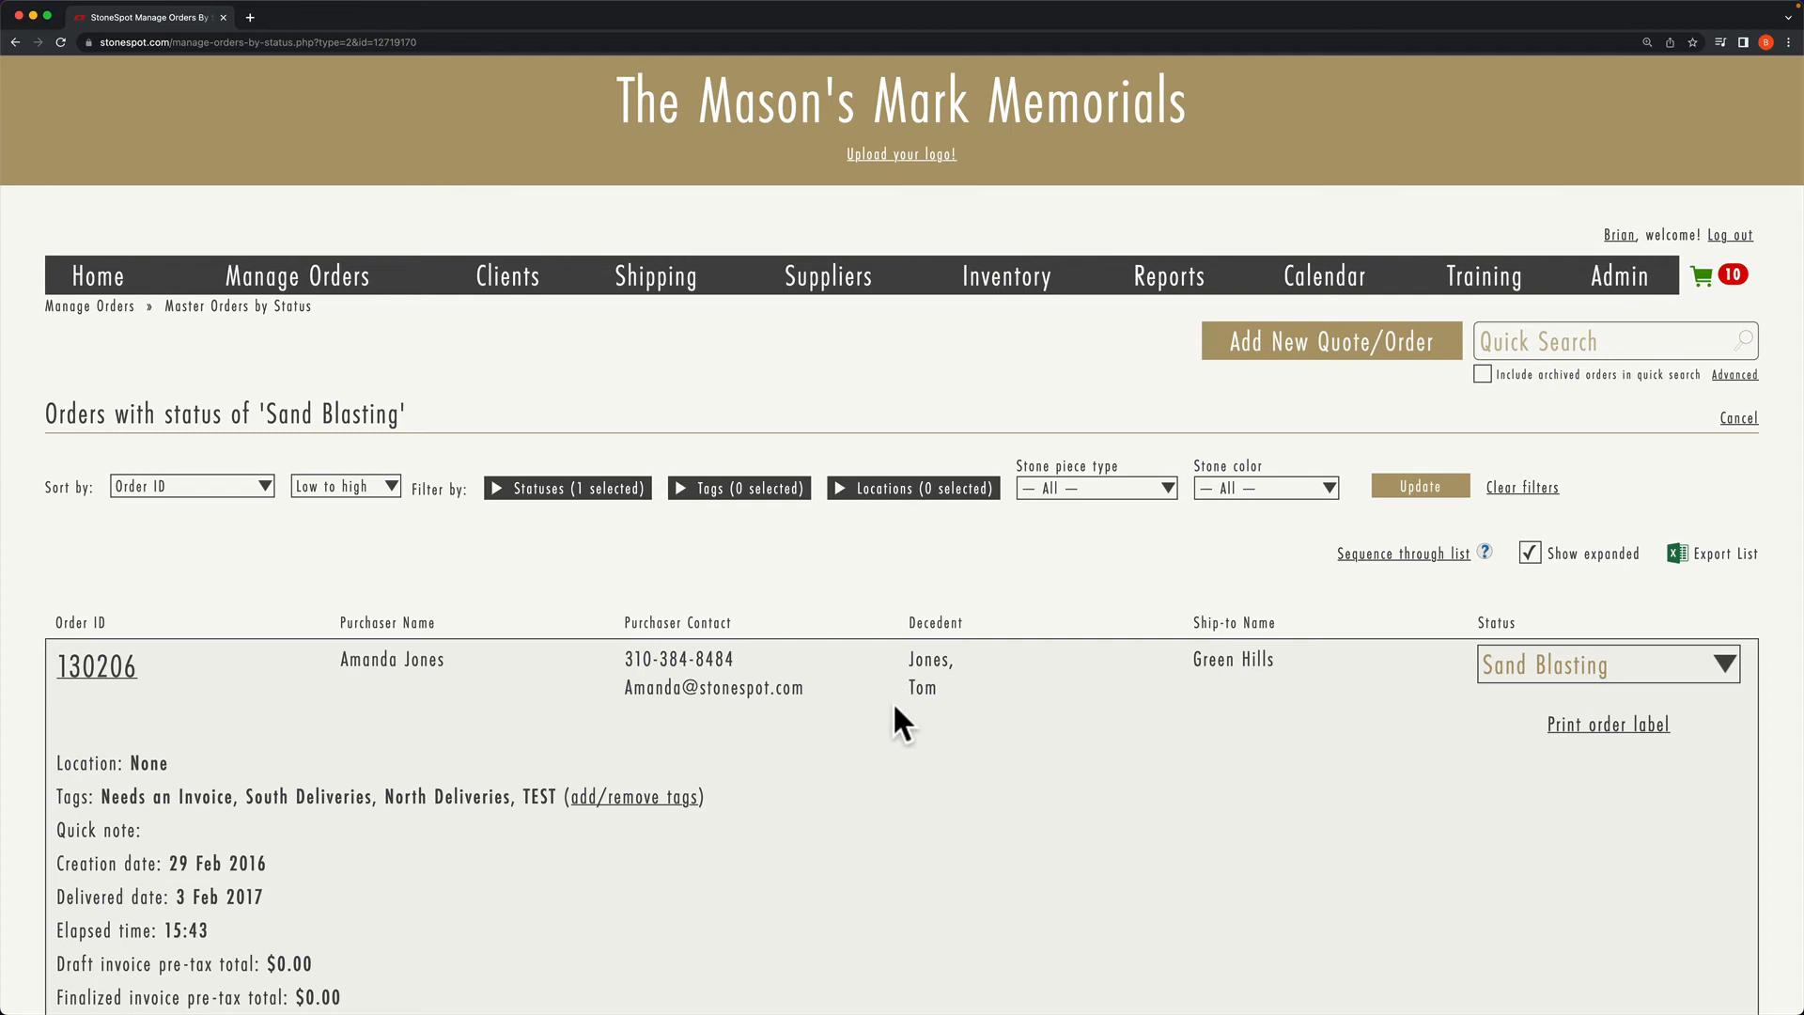
left_click(1712, 663)
left_click(1660, 707)
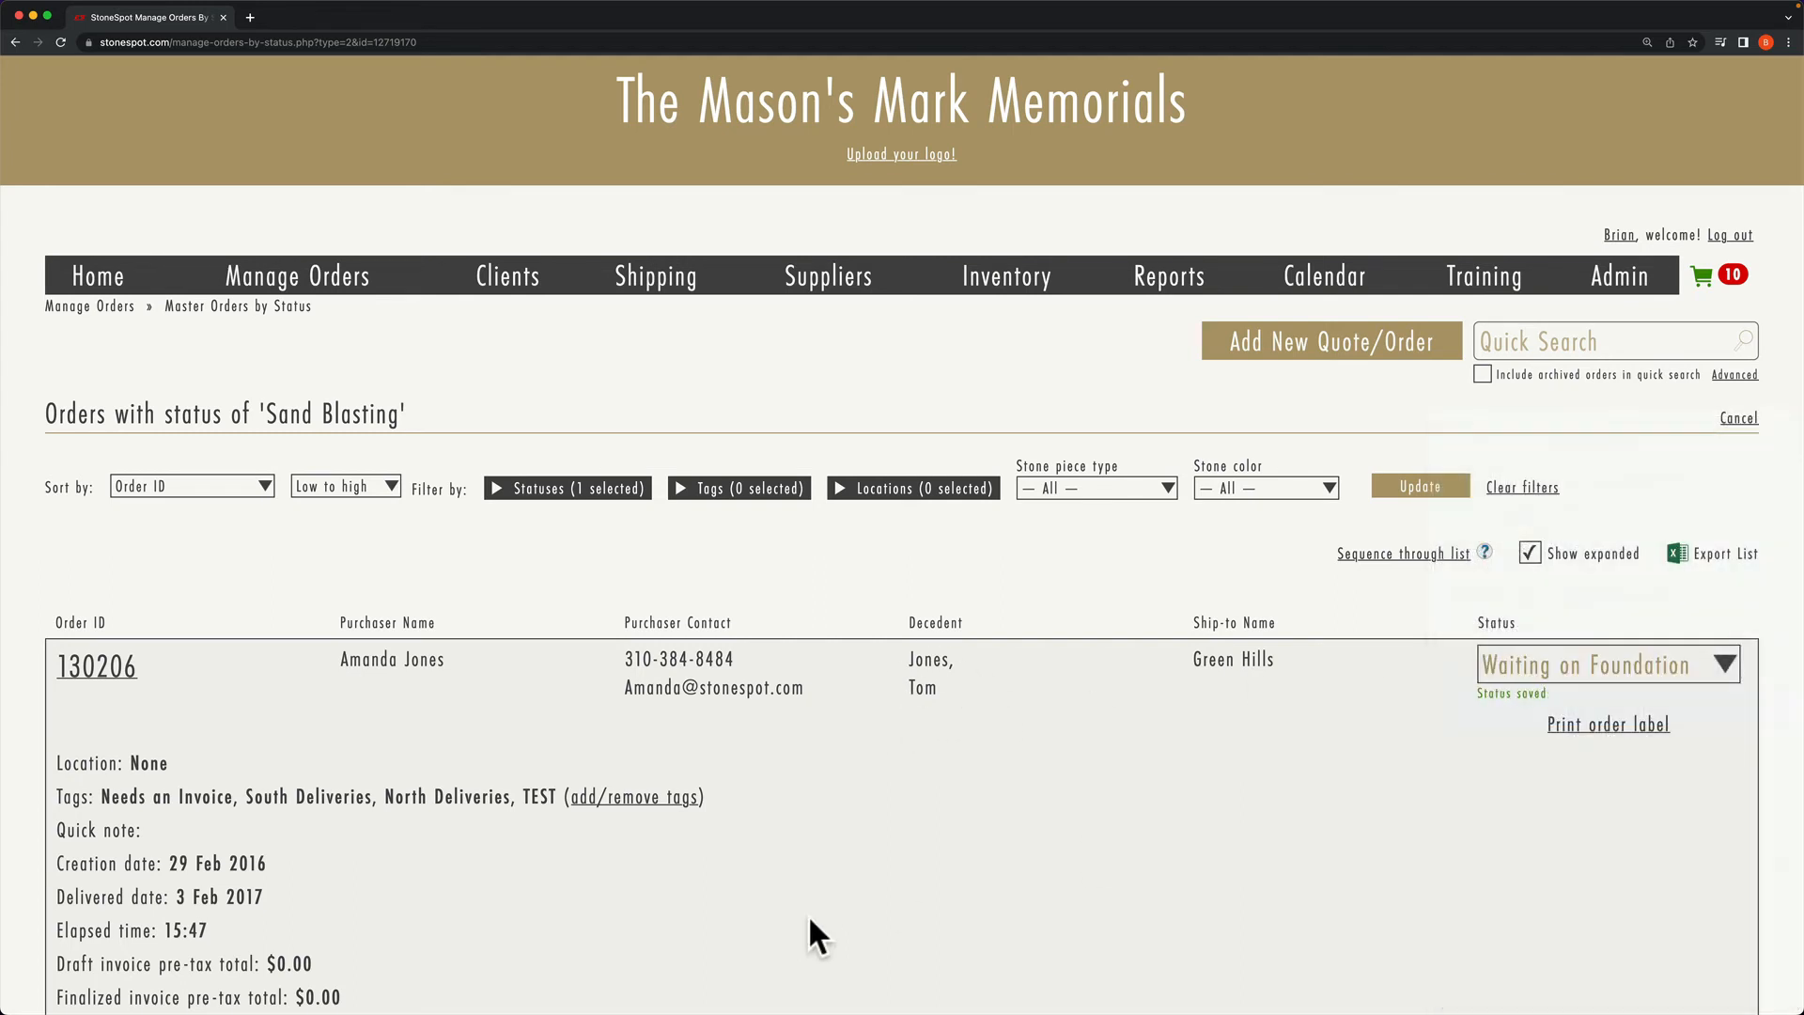
scroll(902, 860, "down", 9)
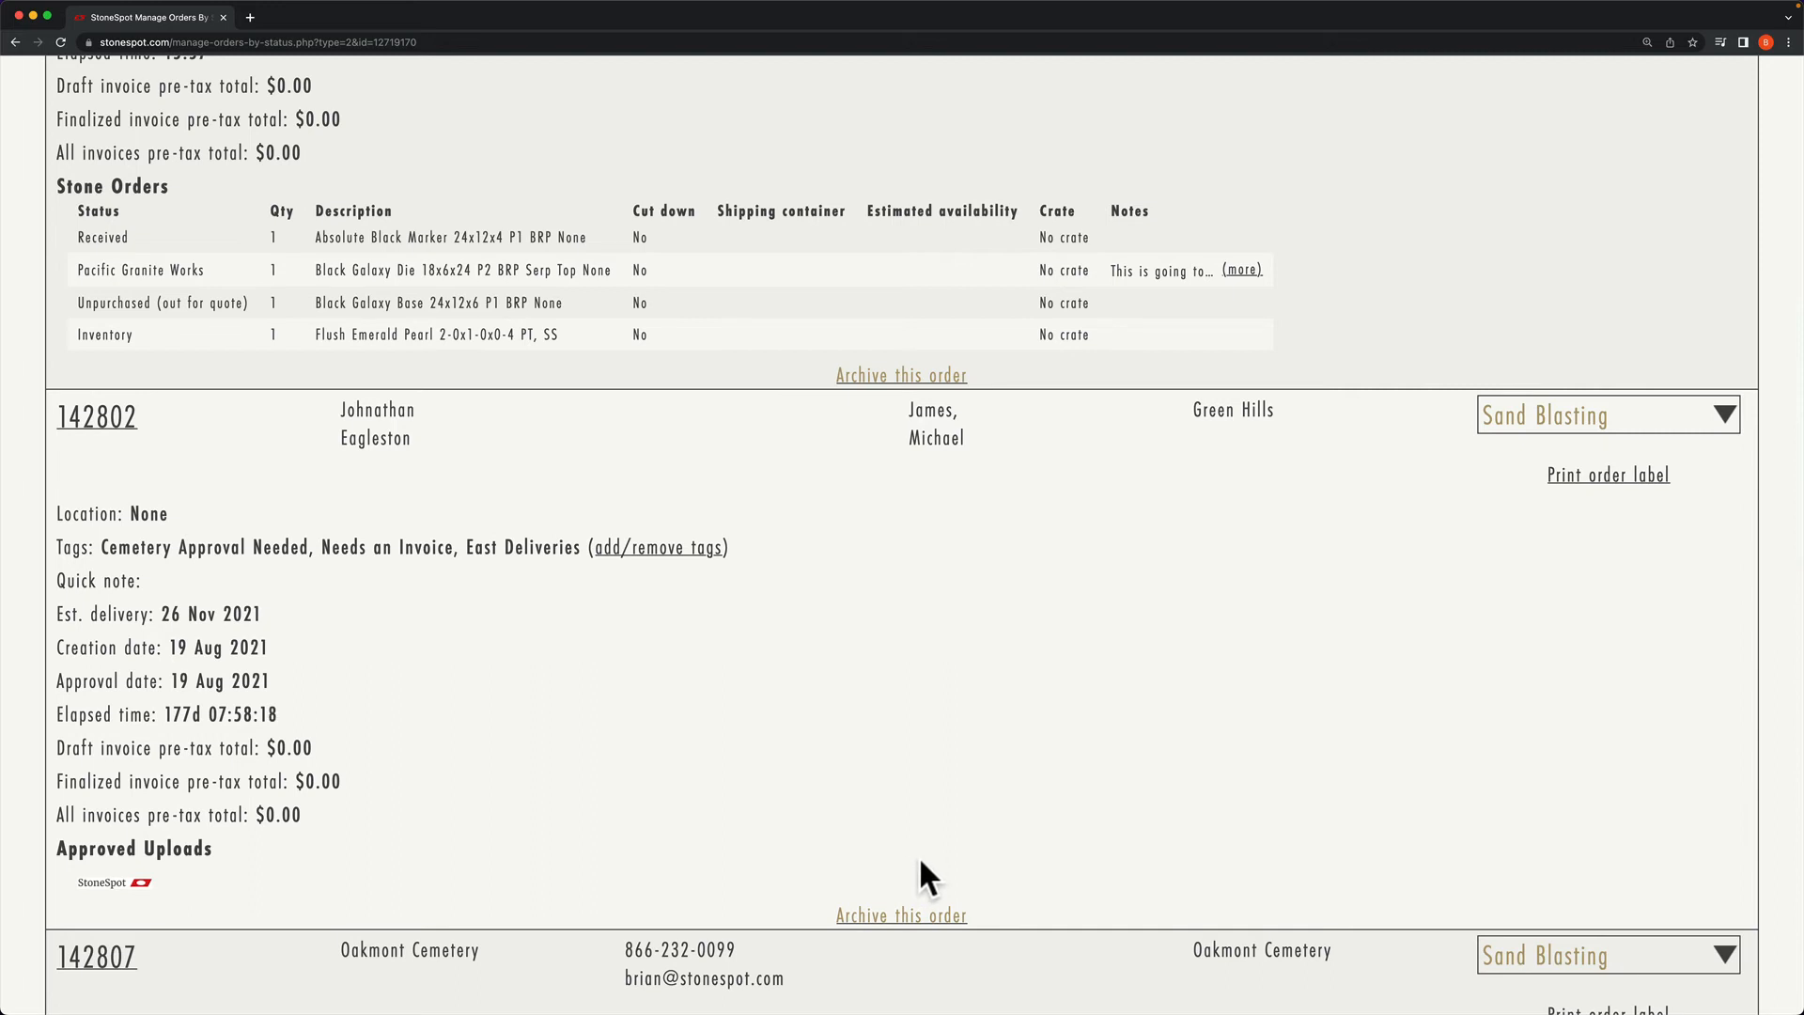
scroll(921, 863, "up", 5)
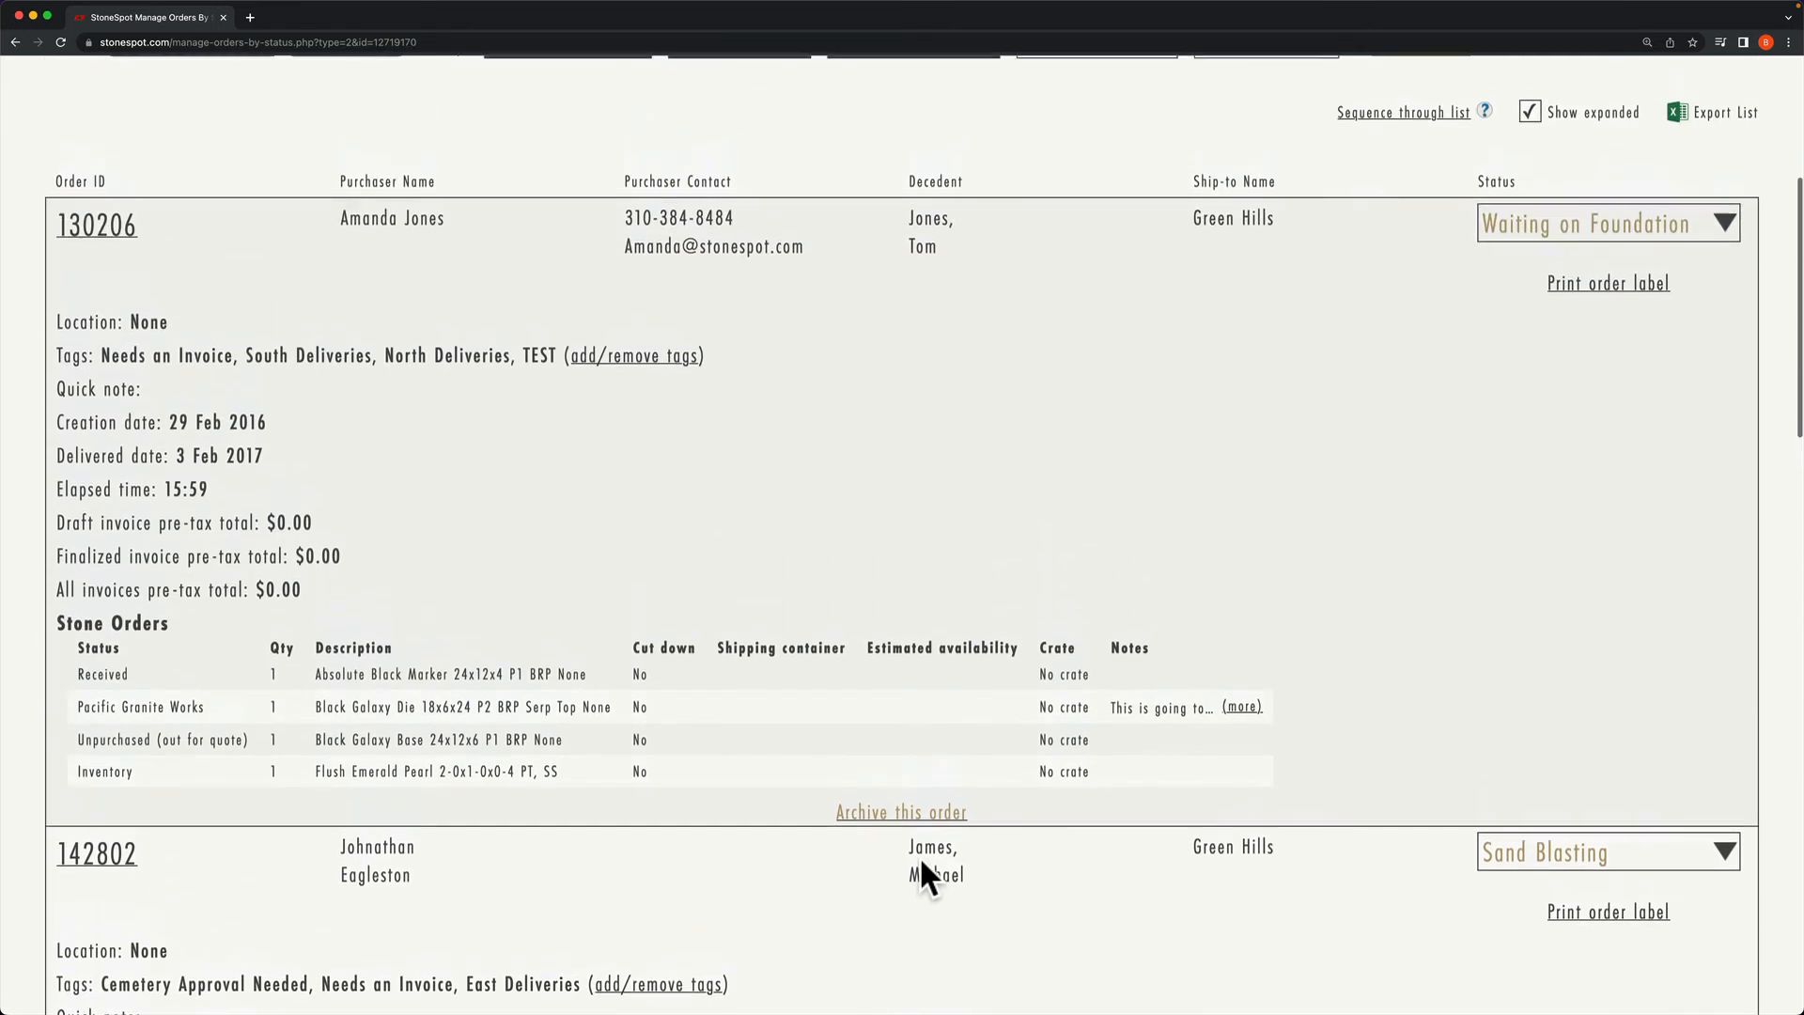
scroll(919, 855, "up", 3)
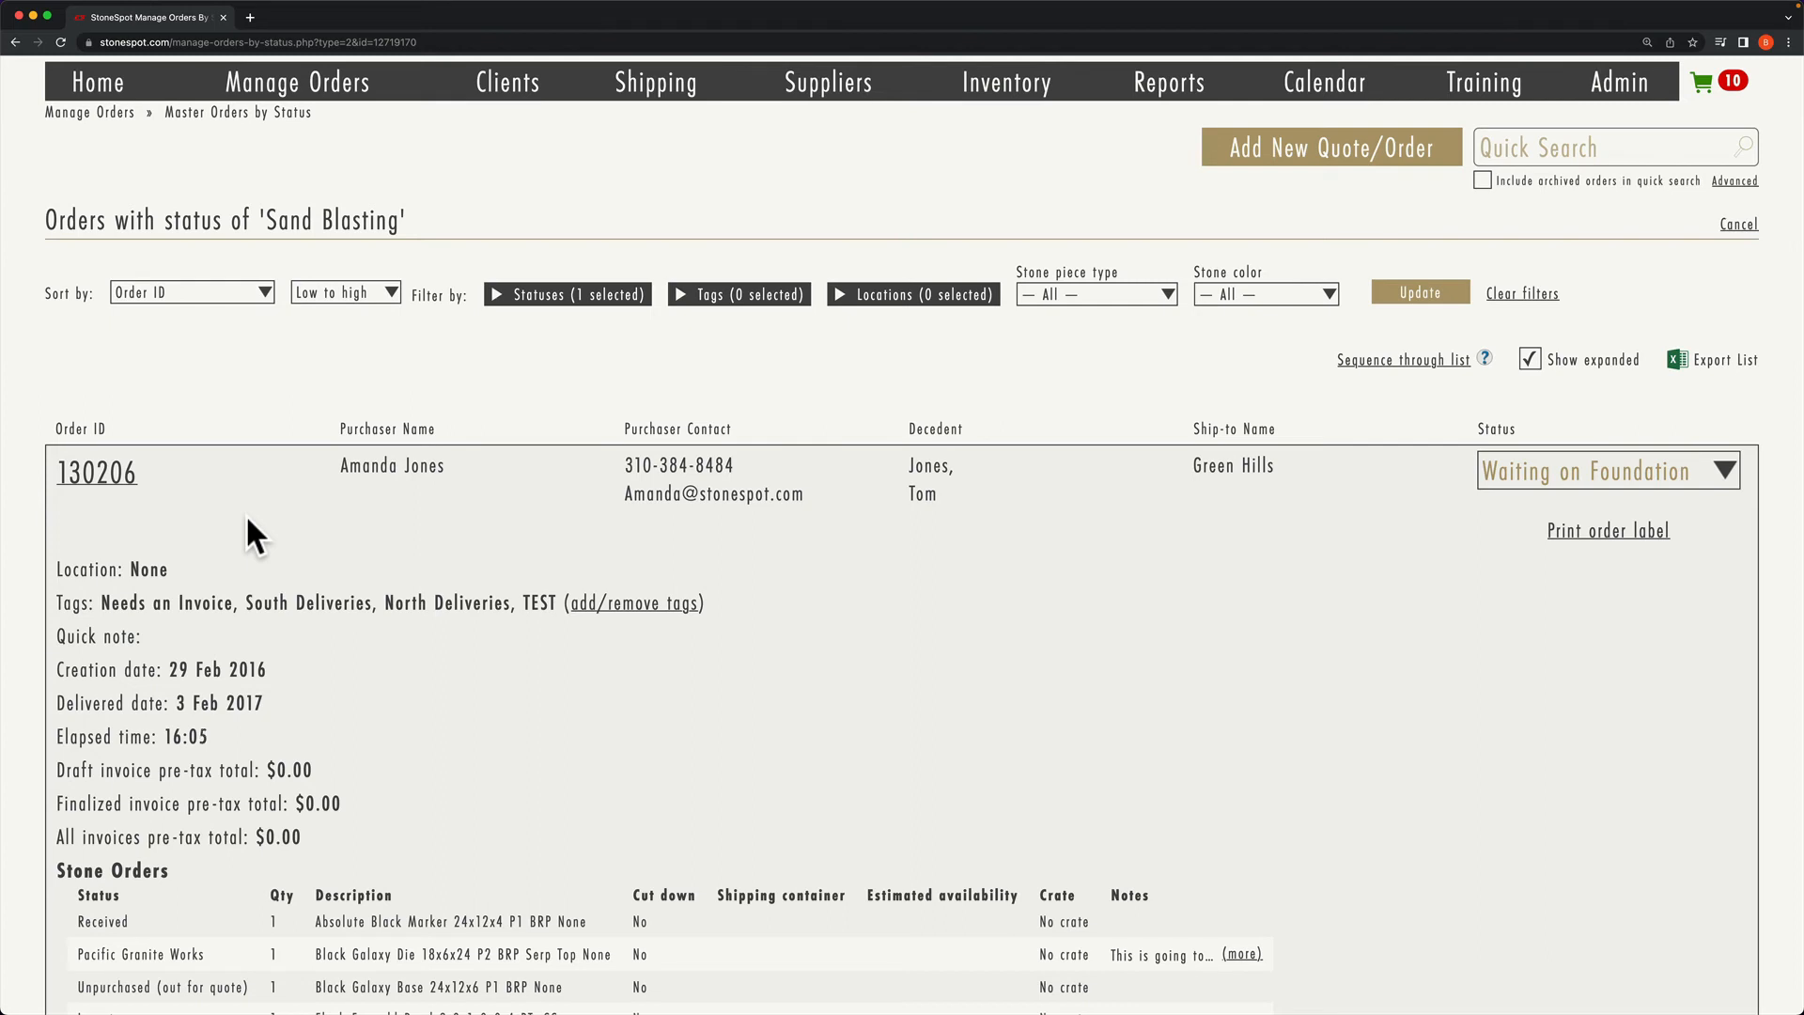
left_click(1726, 472)
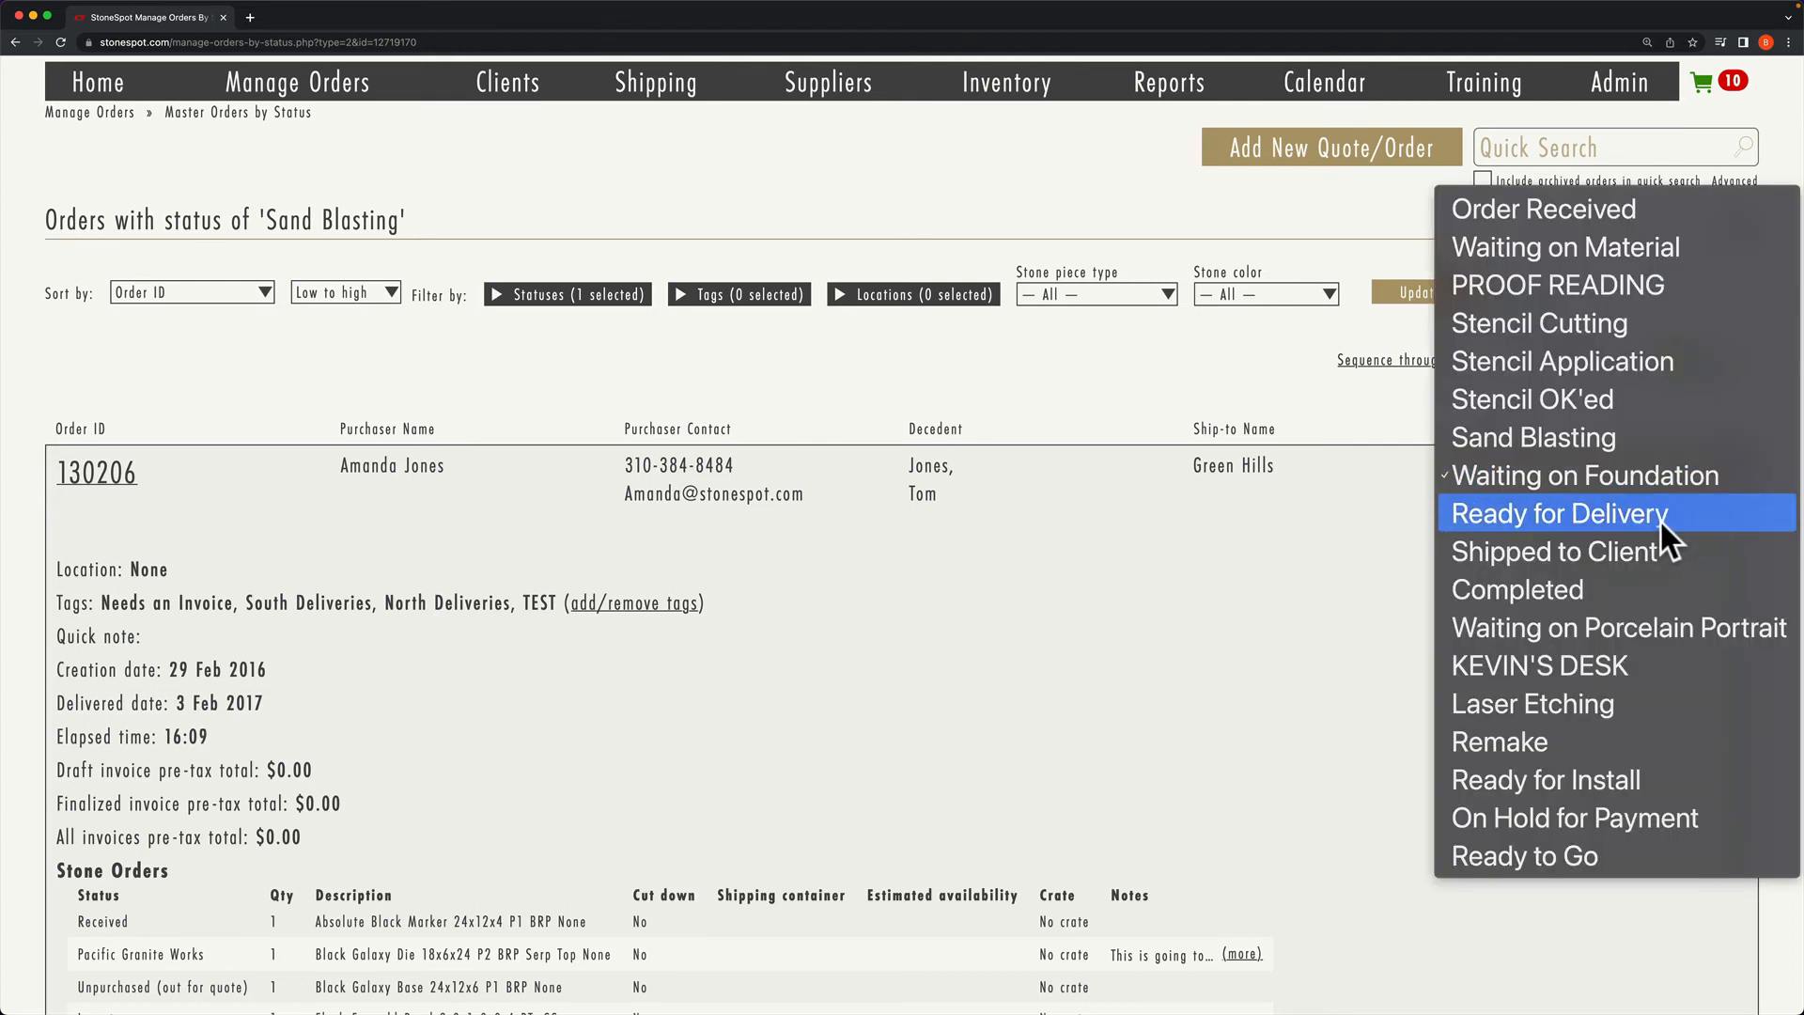
left_click(1147, 425)
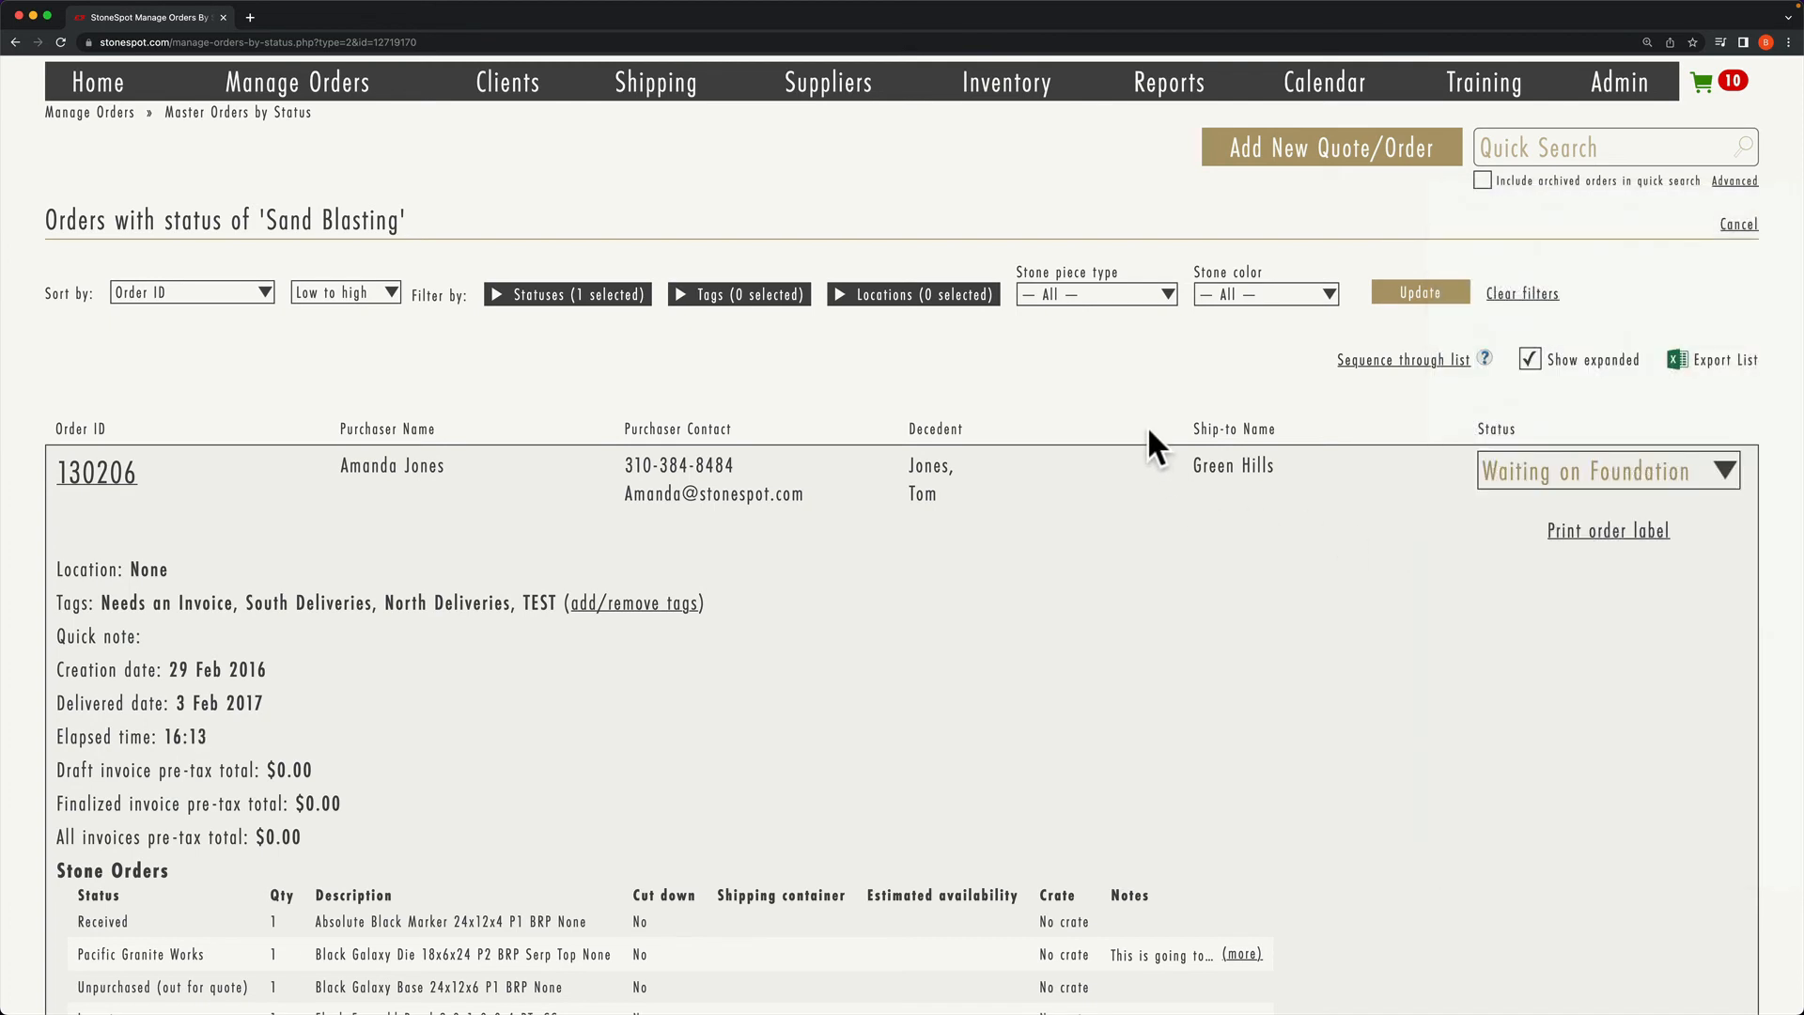
scroll(1147, 425, "up", 3)
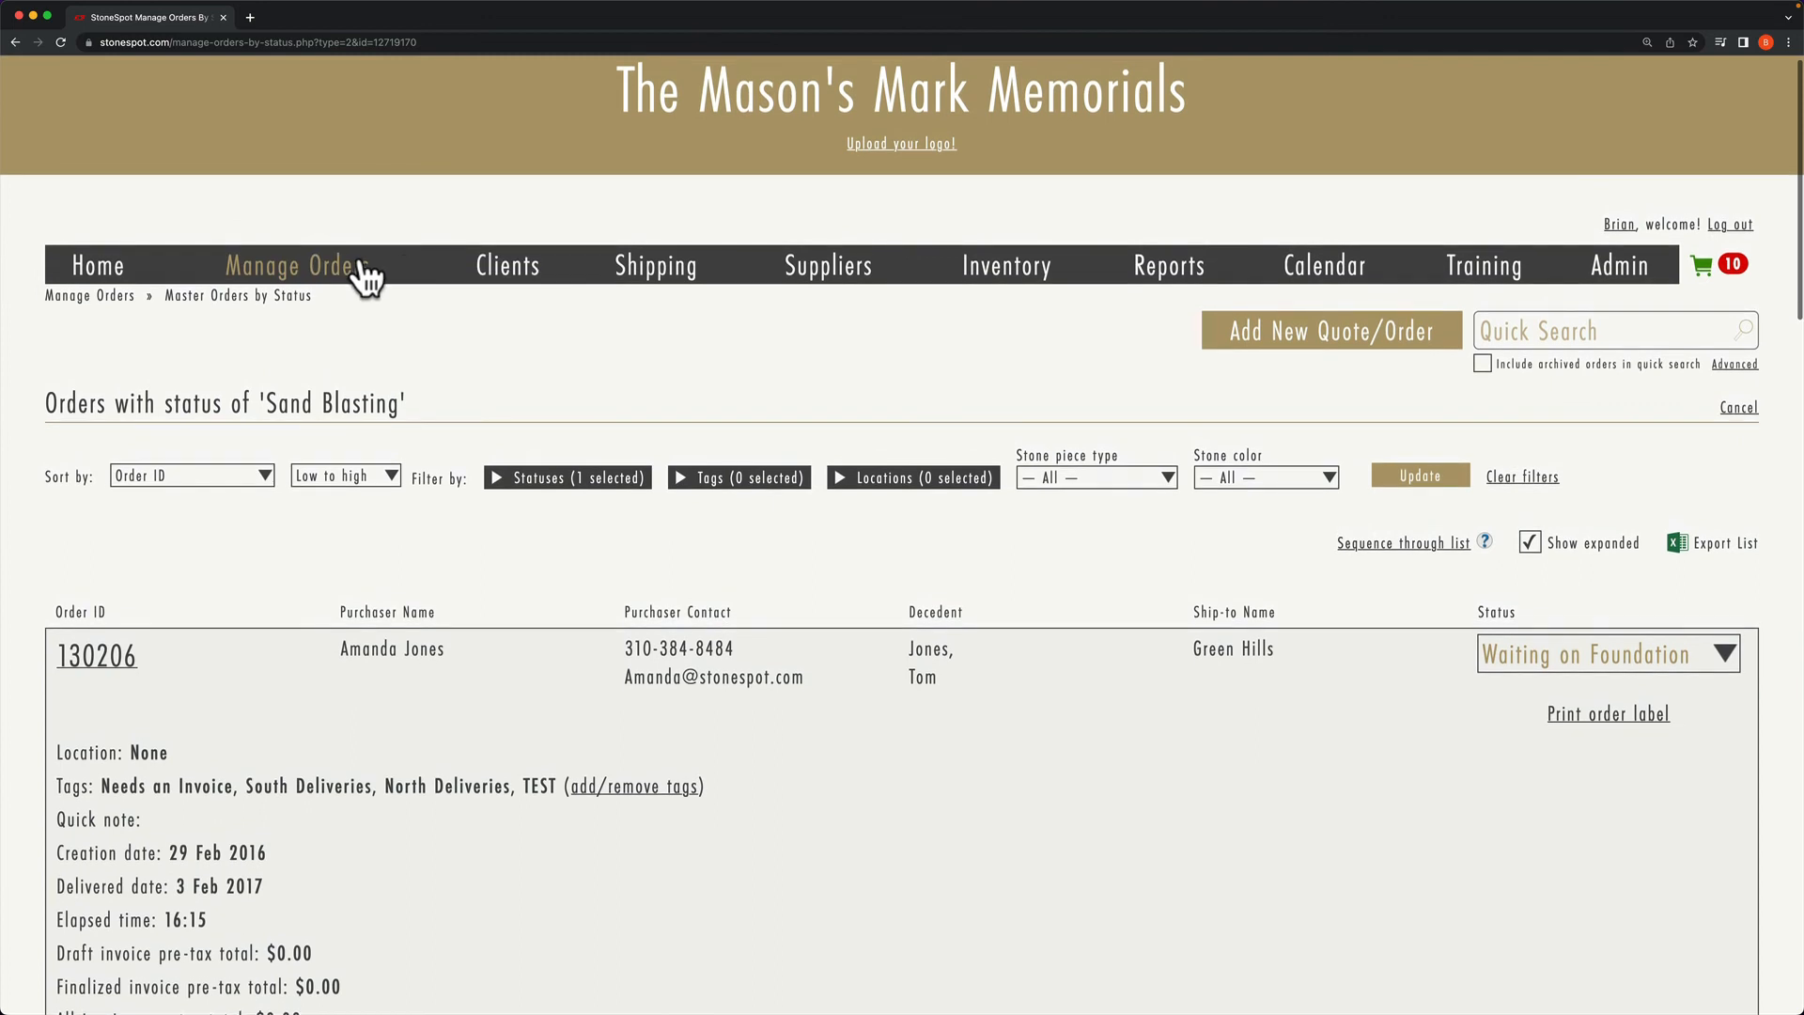
Step: From Manage Orders, open the Stencil Application bucket's order list
left_click(367, 272)
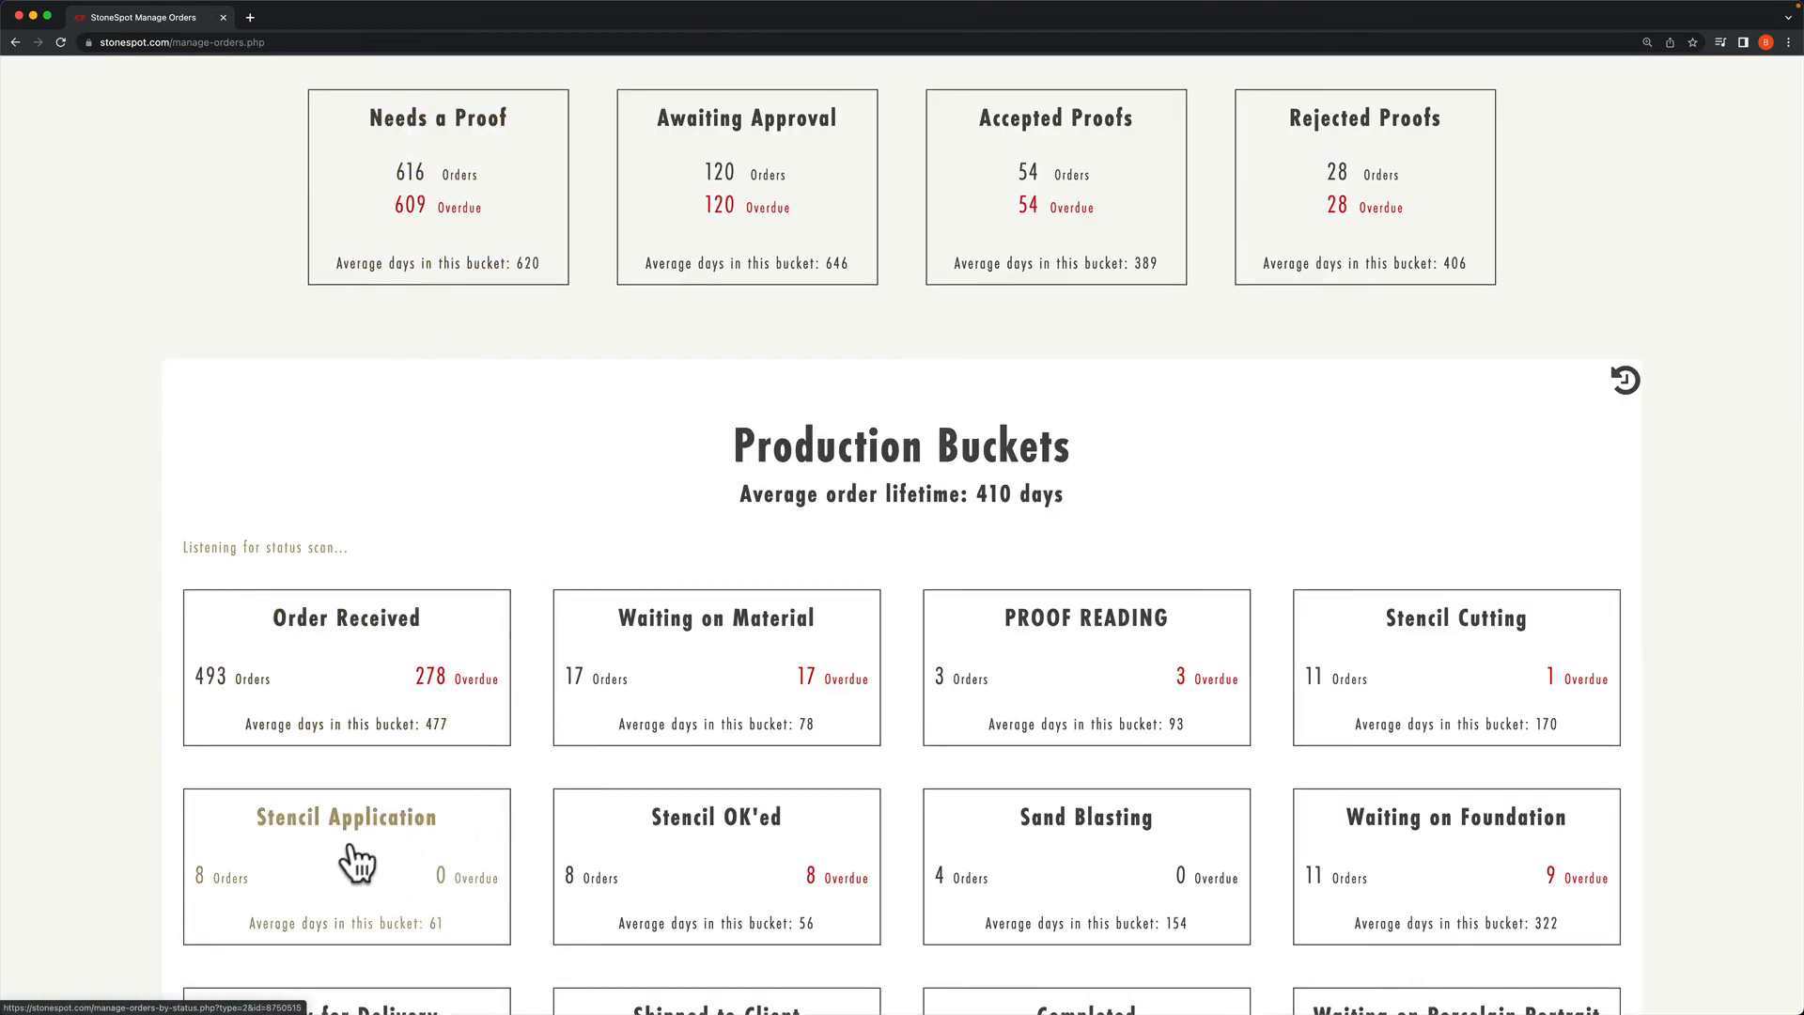
scroll(357, 860, "down", 3)
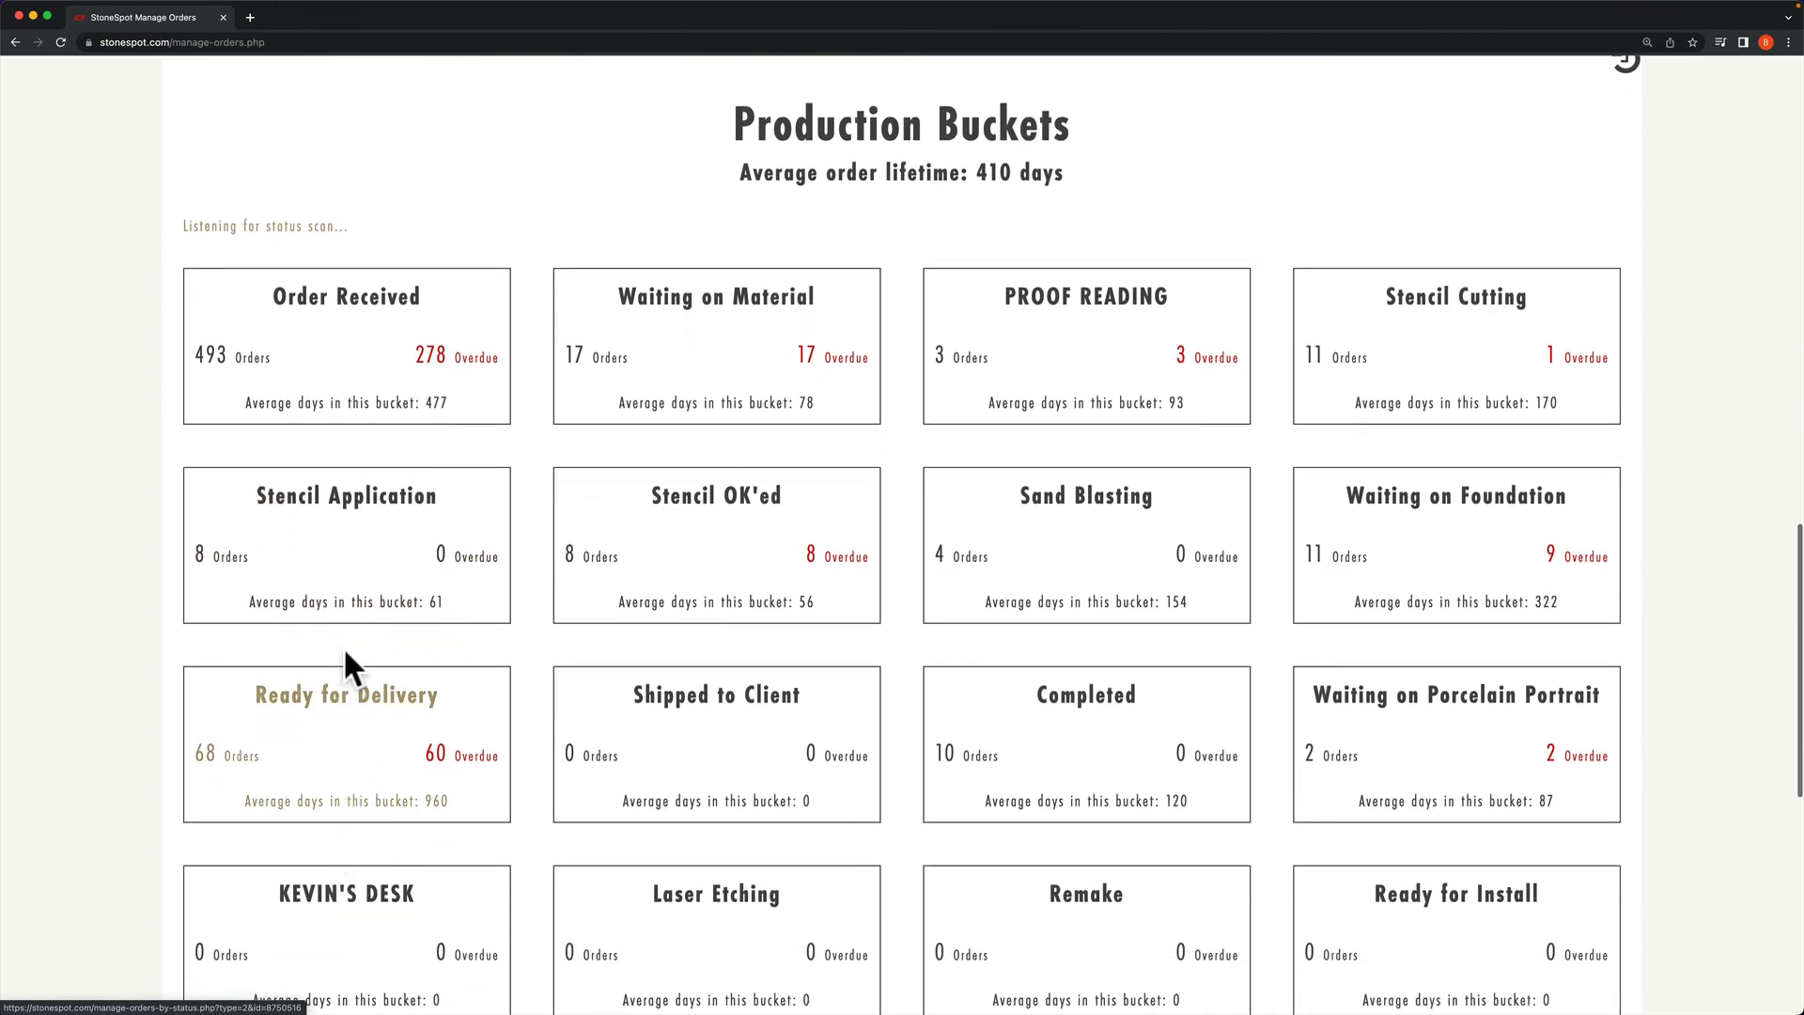
left_click(344, 578)
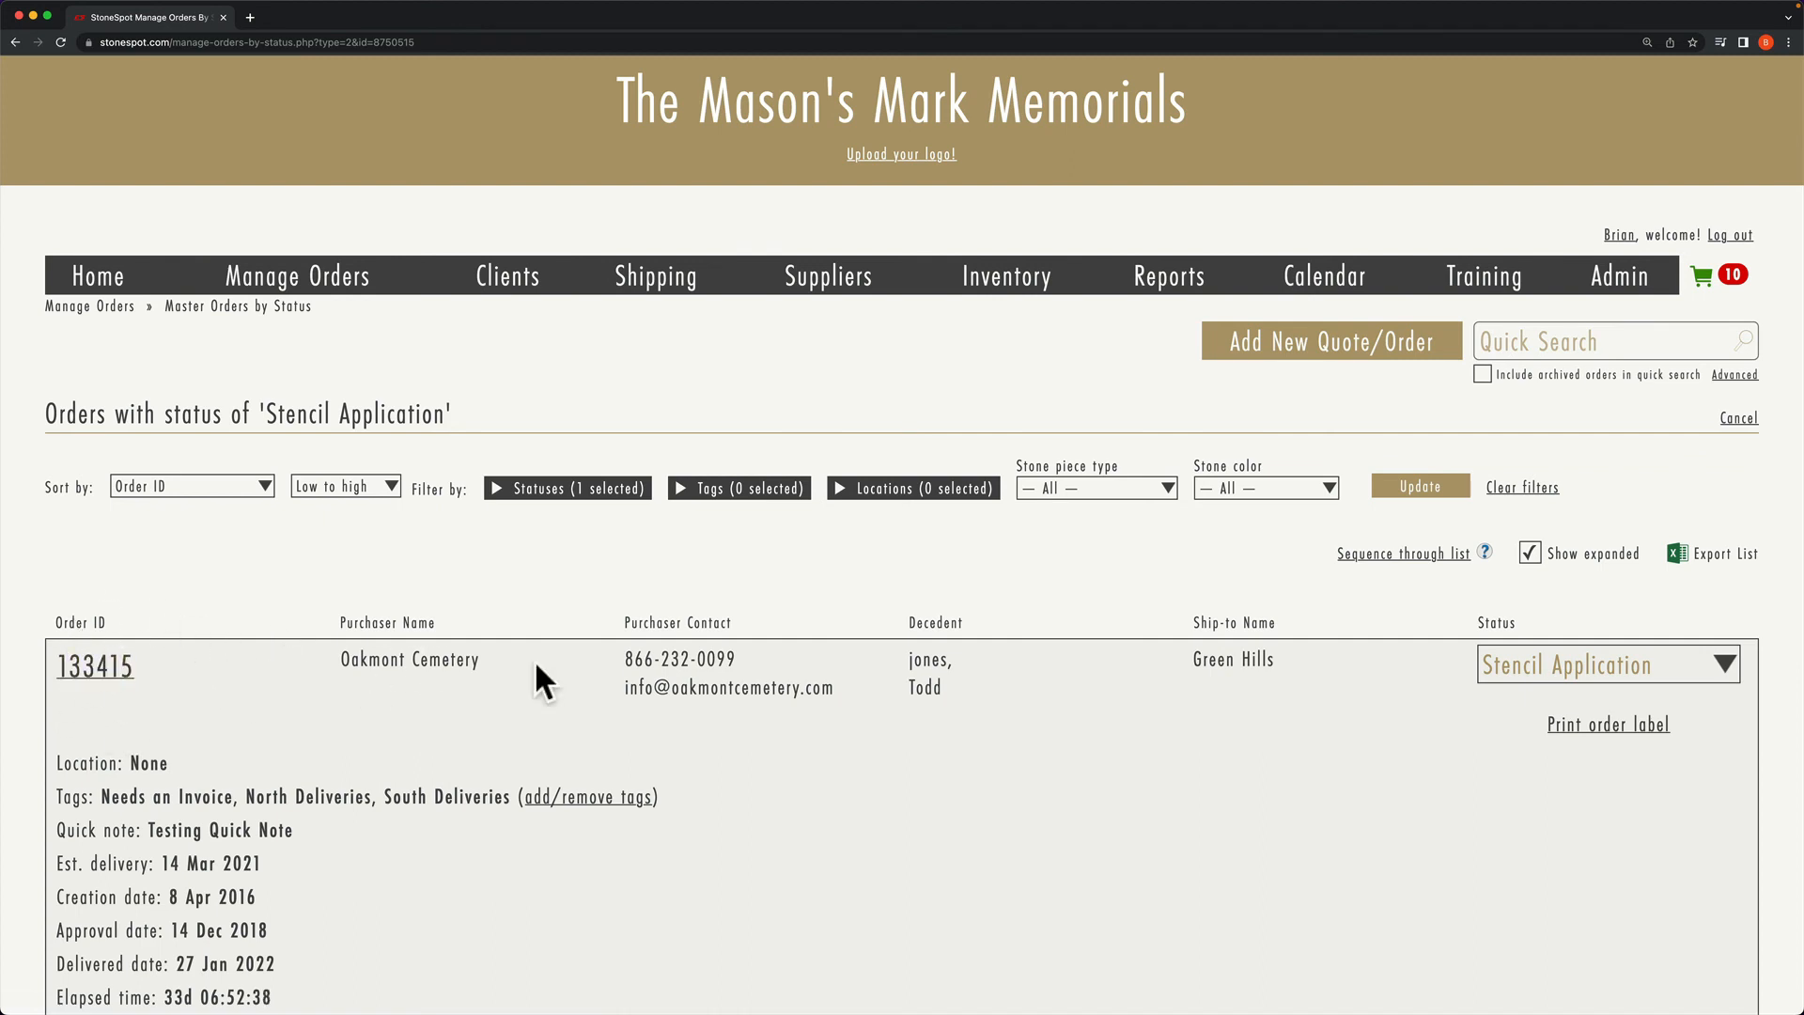
left_click(1701, 663)
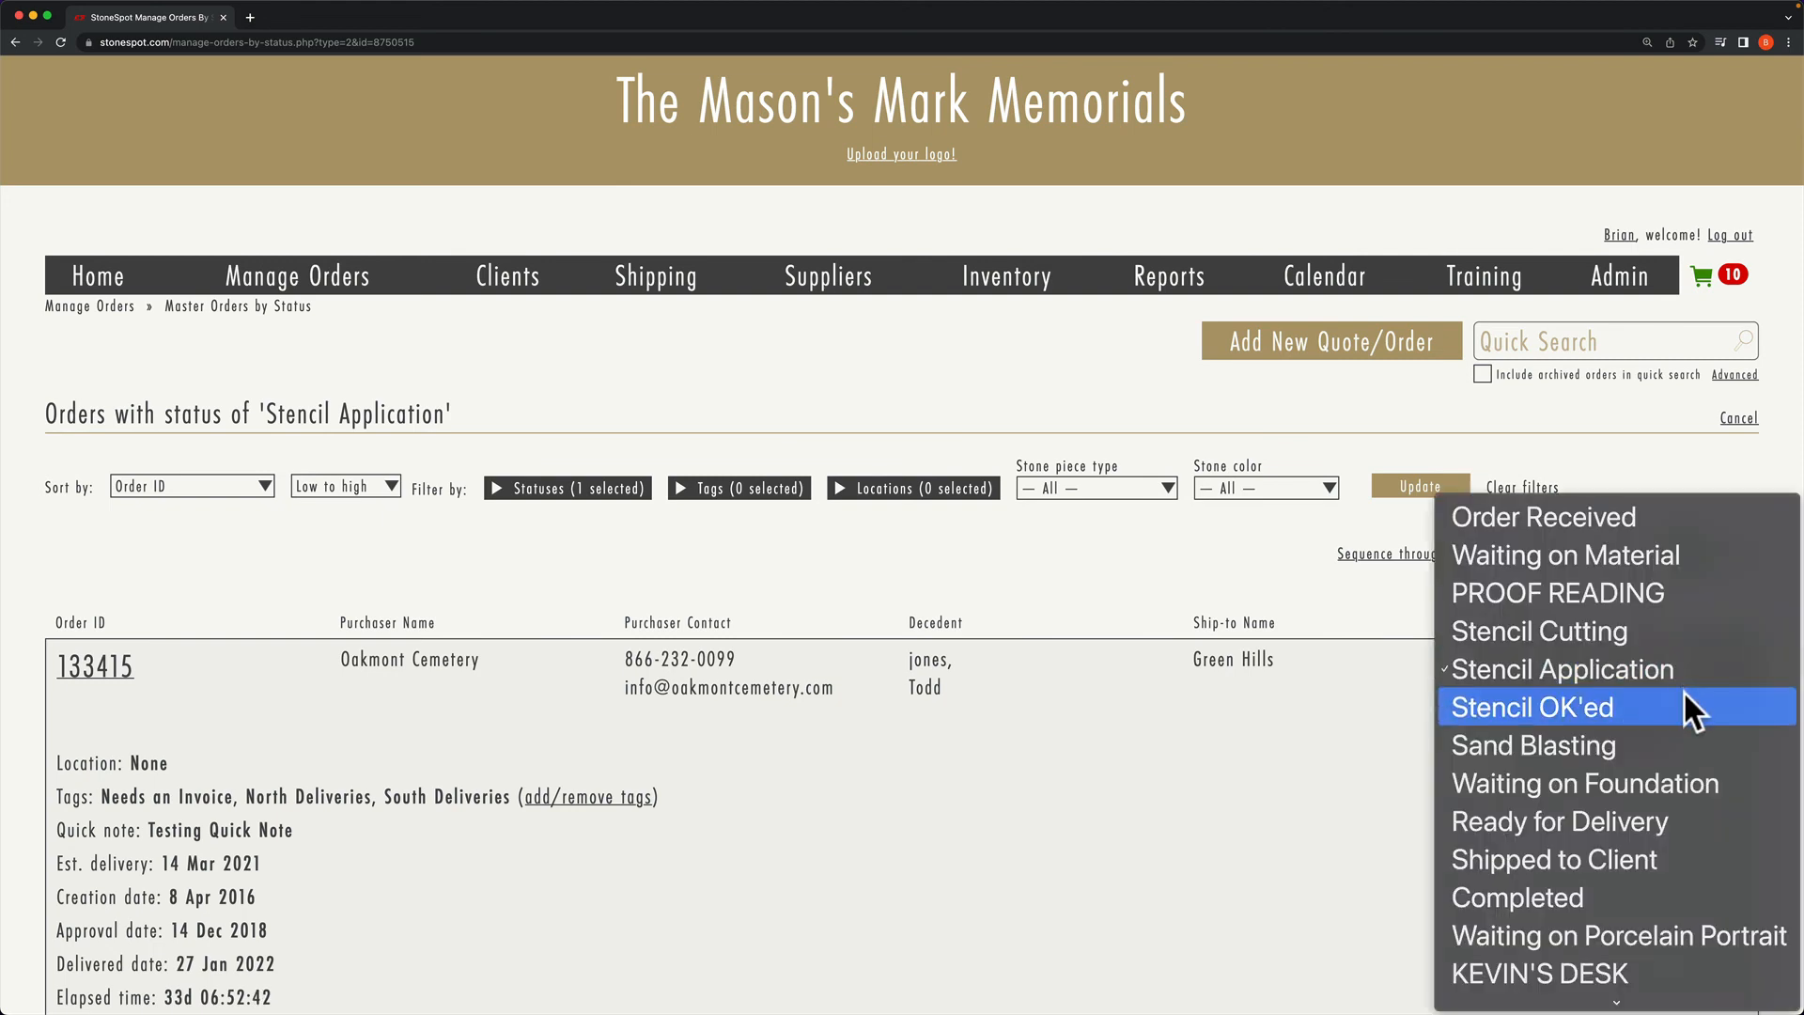
left_click(1684, 729)
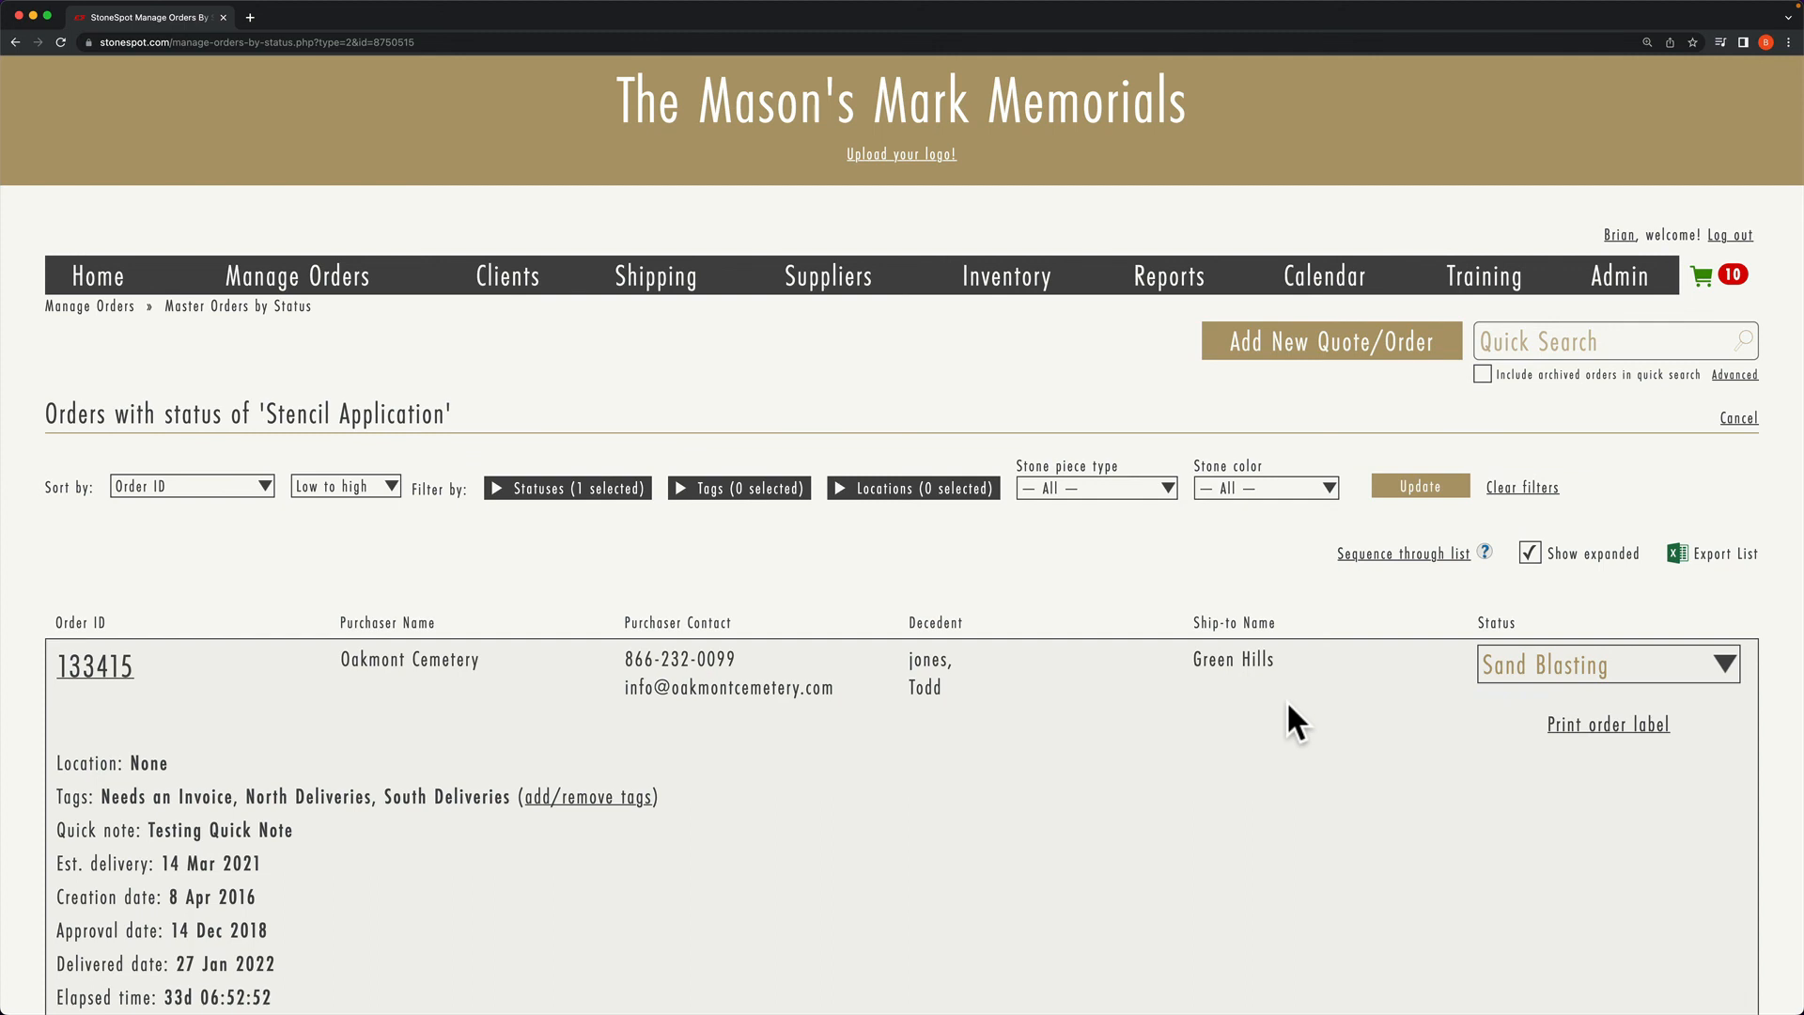
left_click(343, 296)
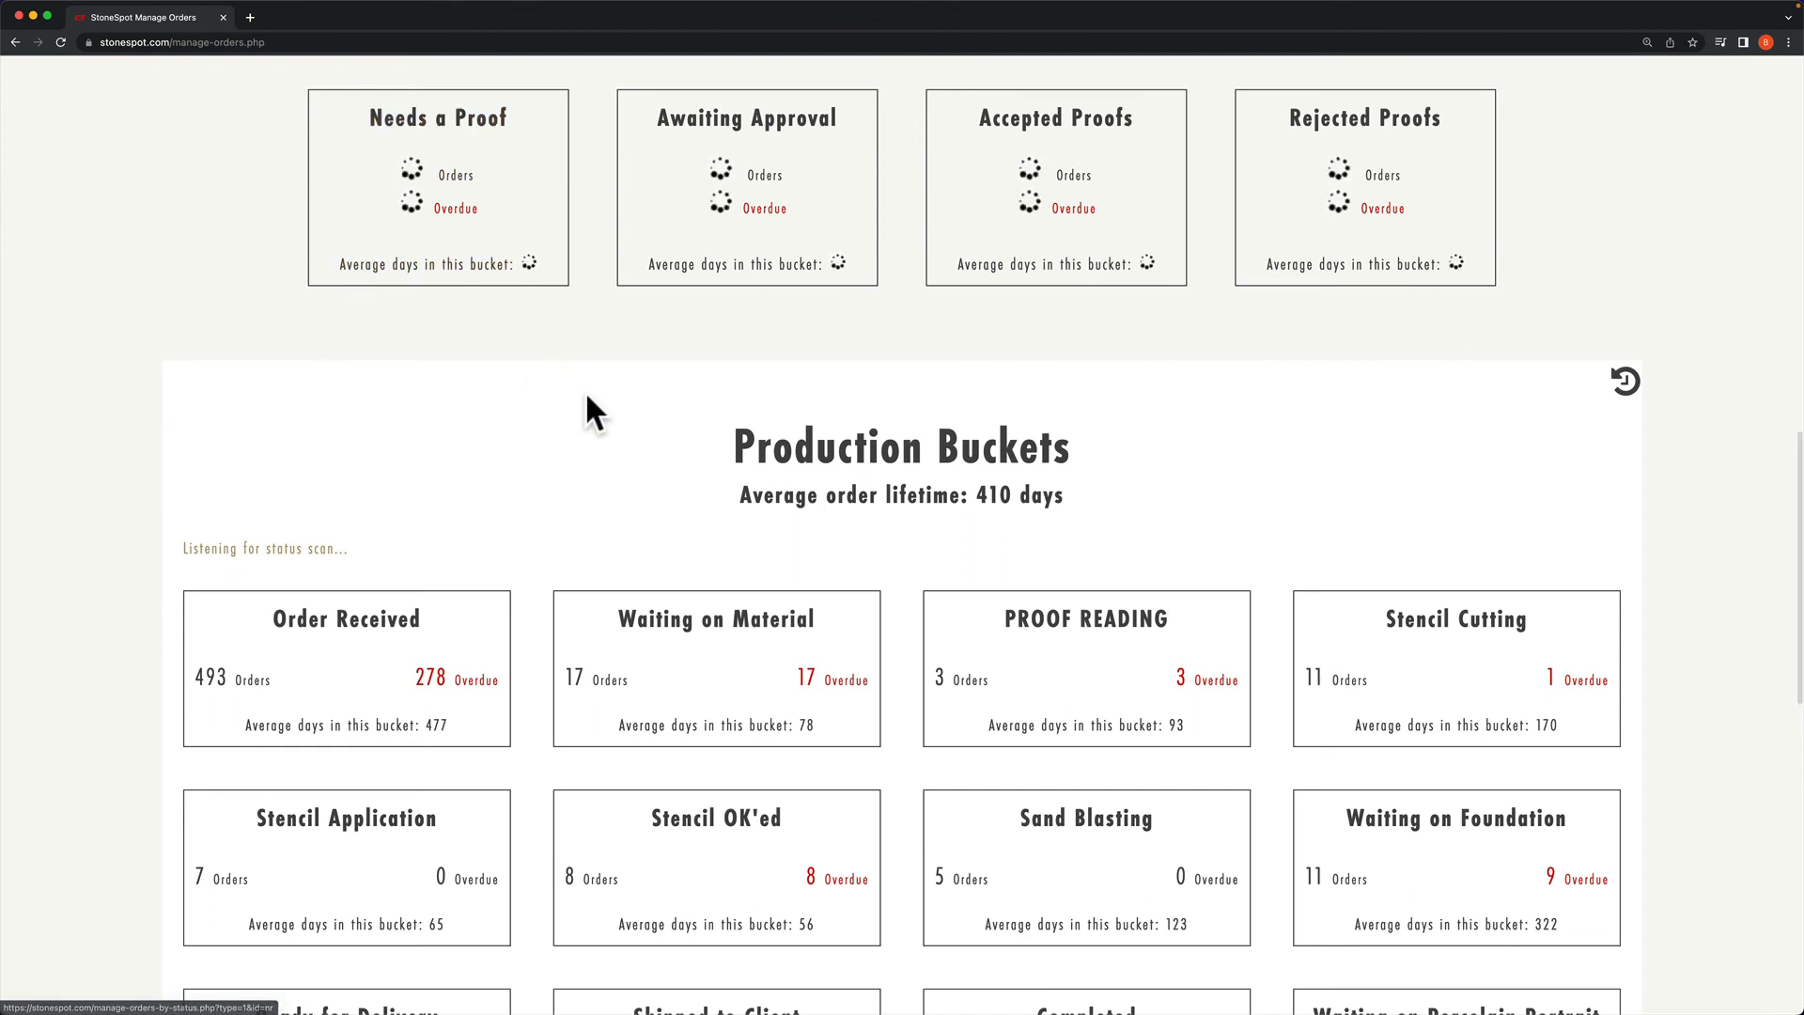
scroll(590, 406, "down", 5)
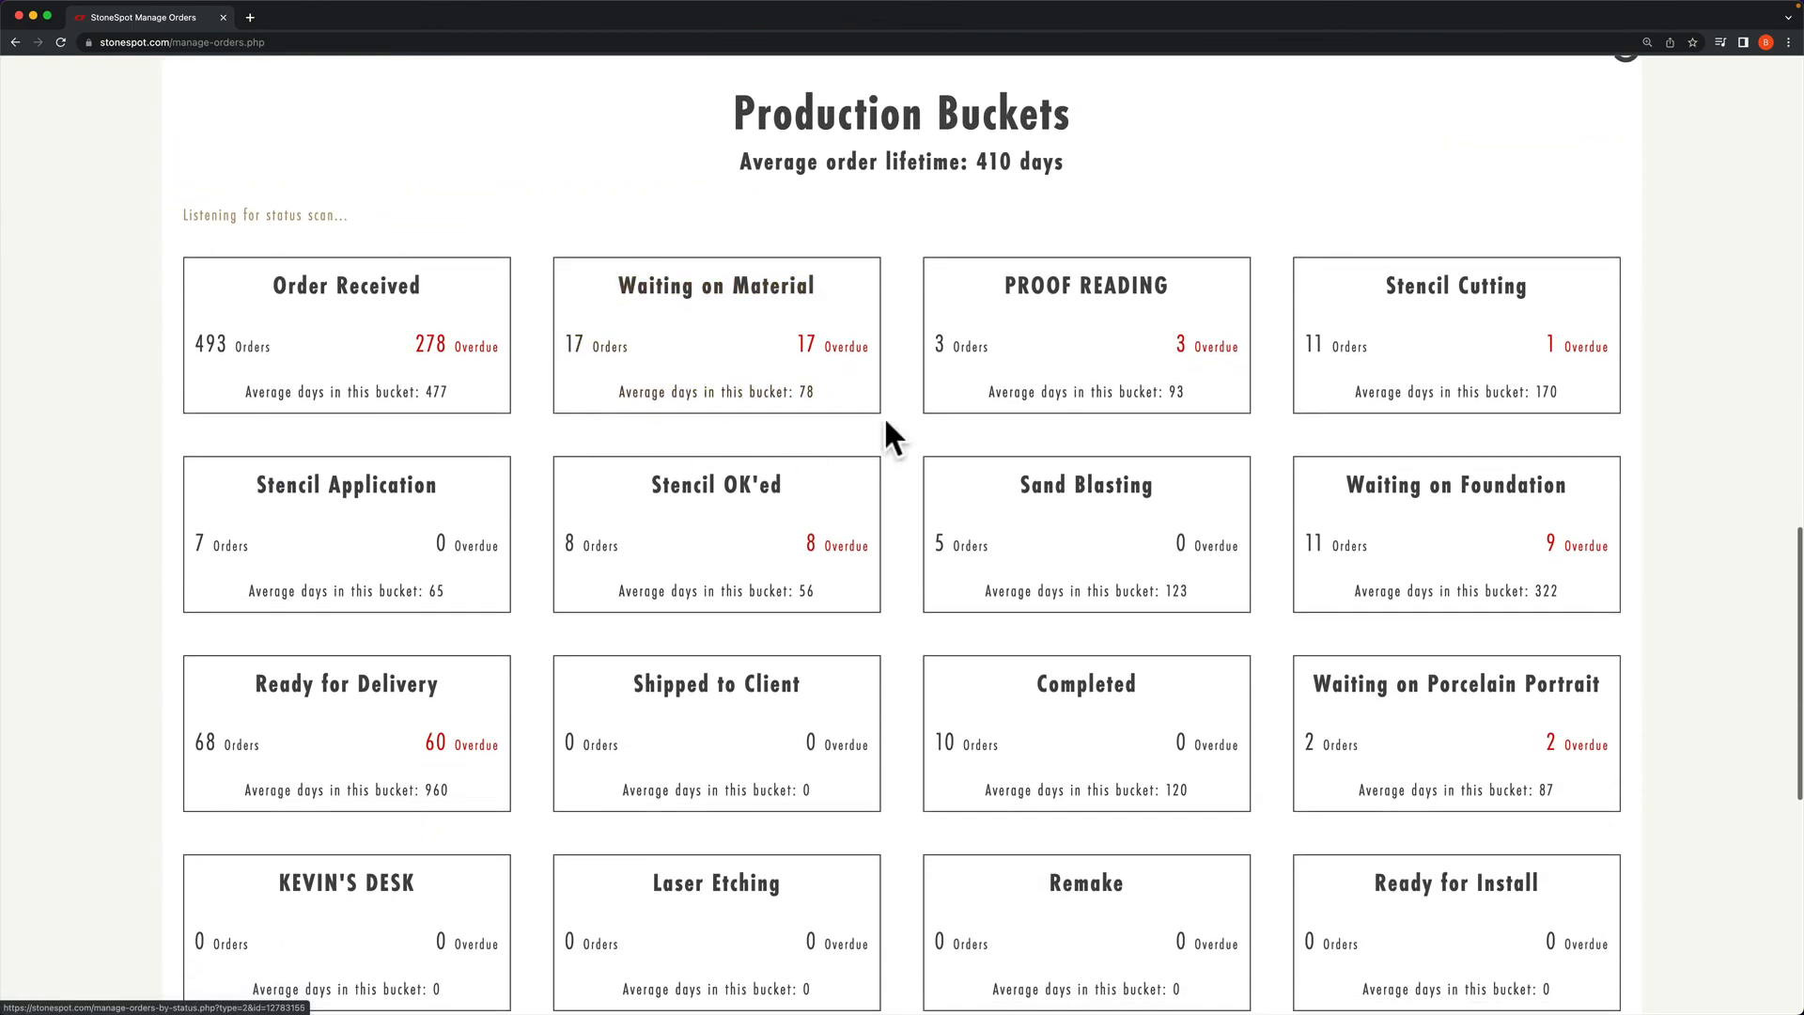